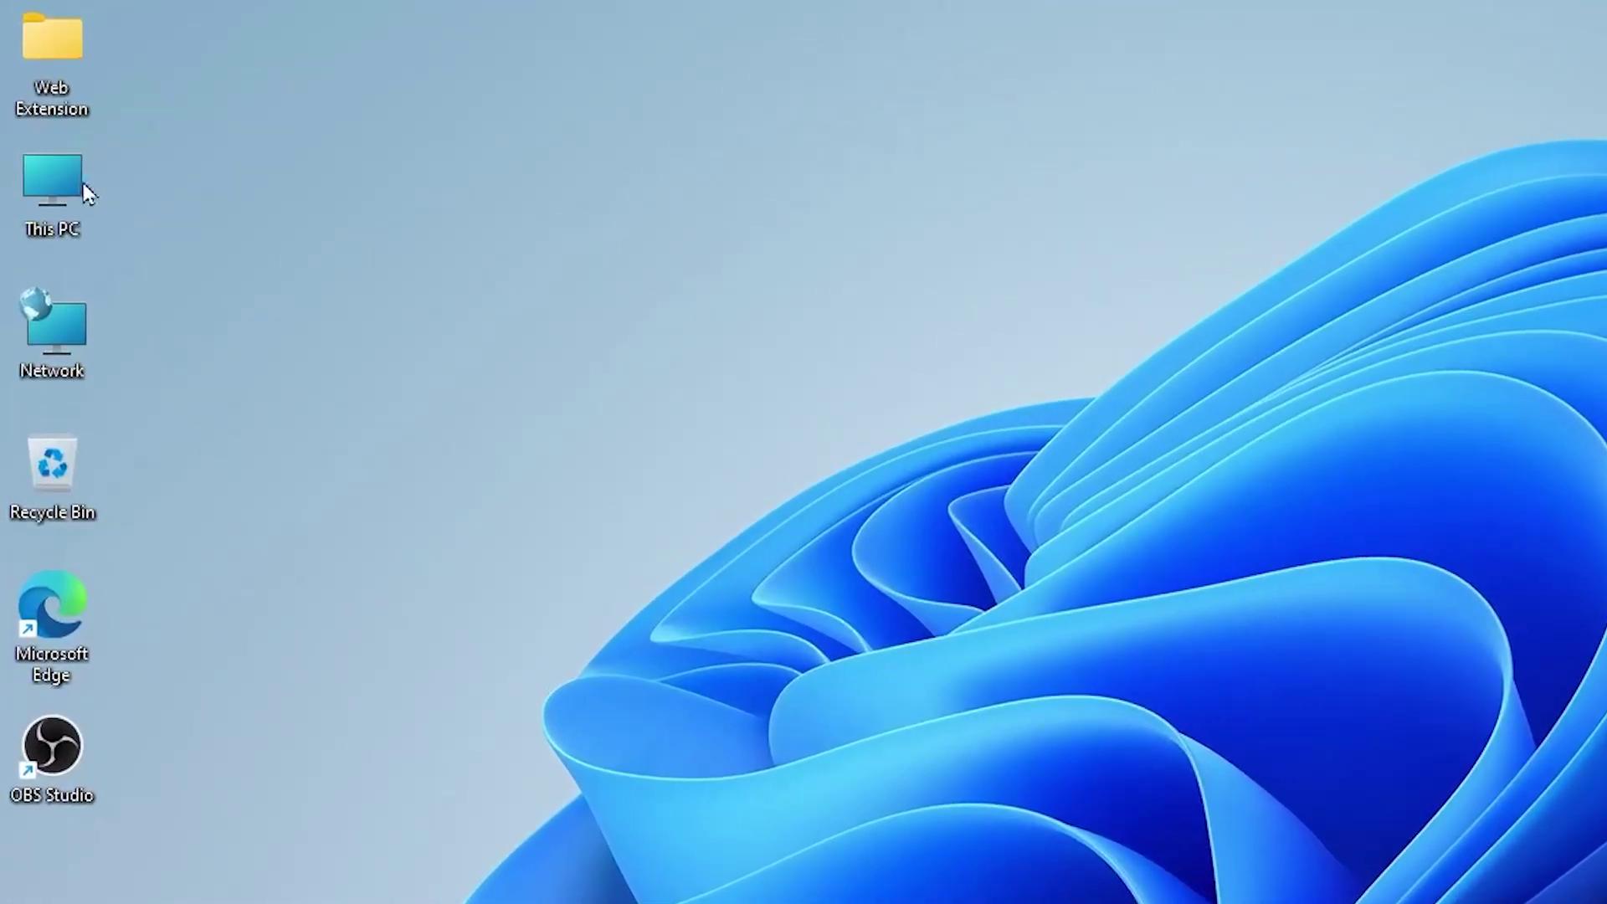
Open Performance Options from This PC's advanced system settings.
right_click(46, 135)
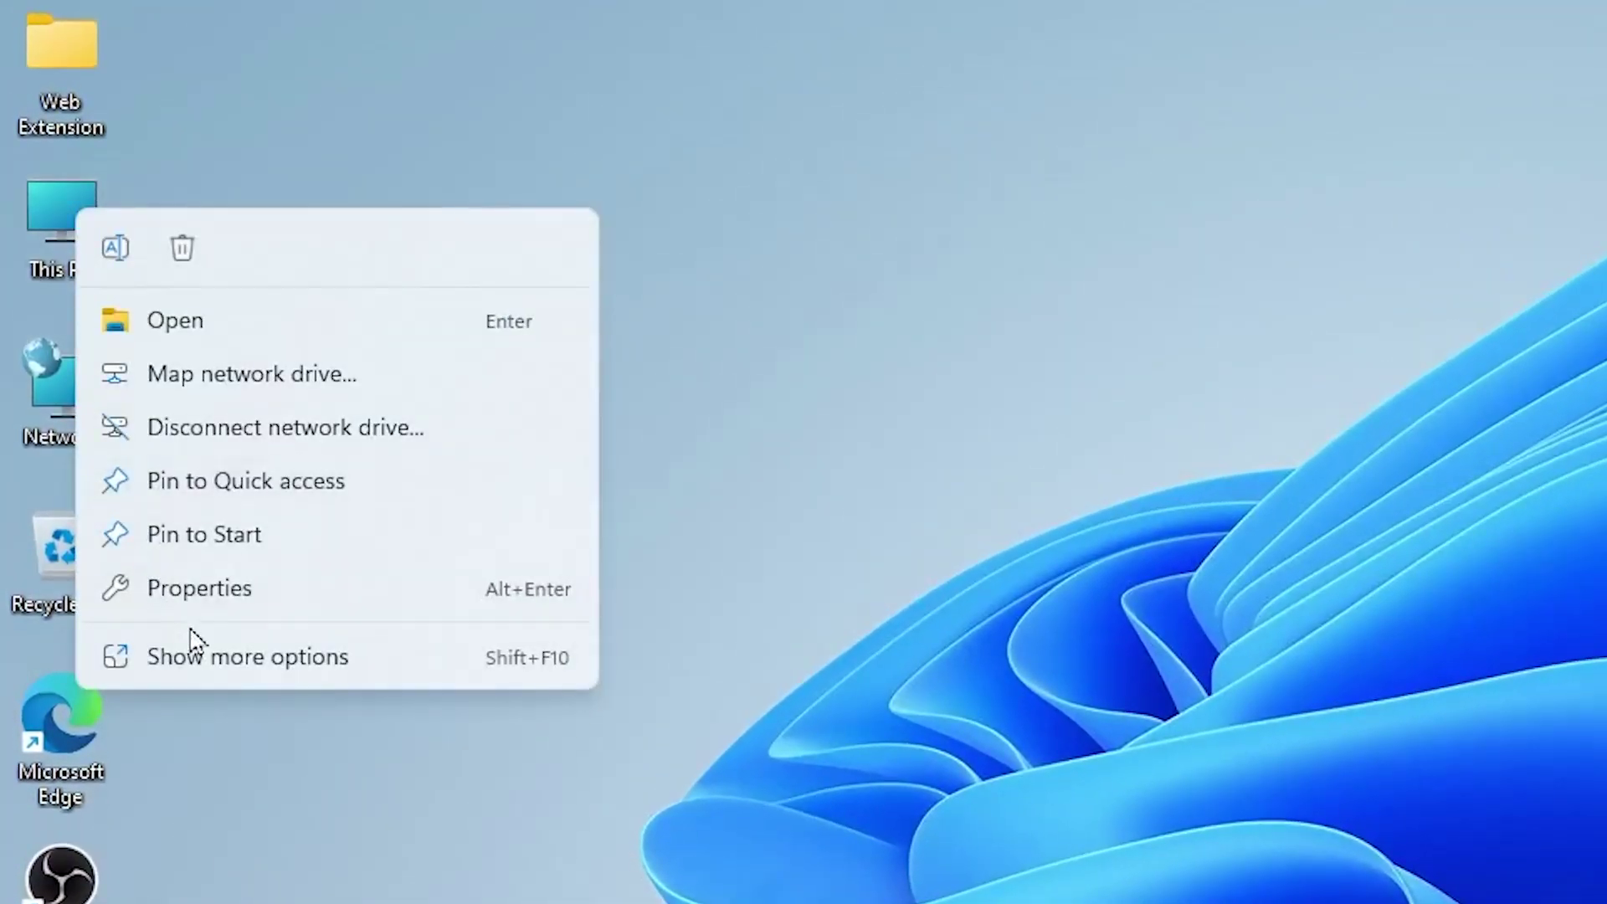
click(128, 360)
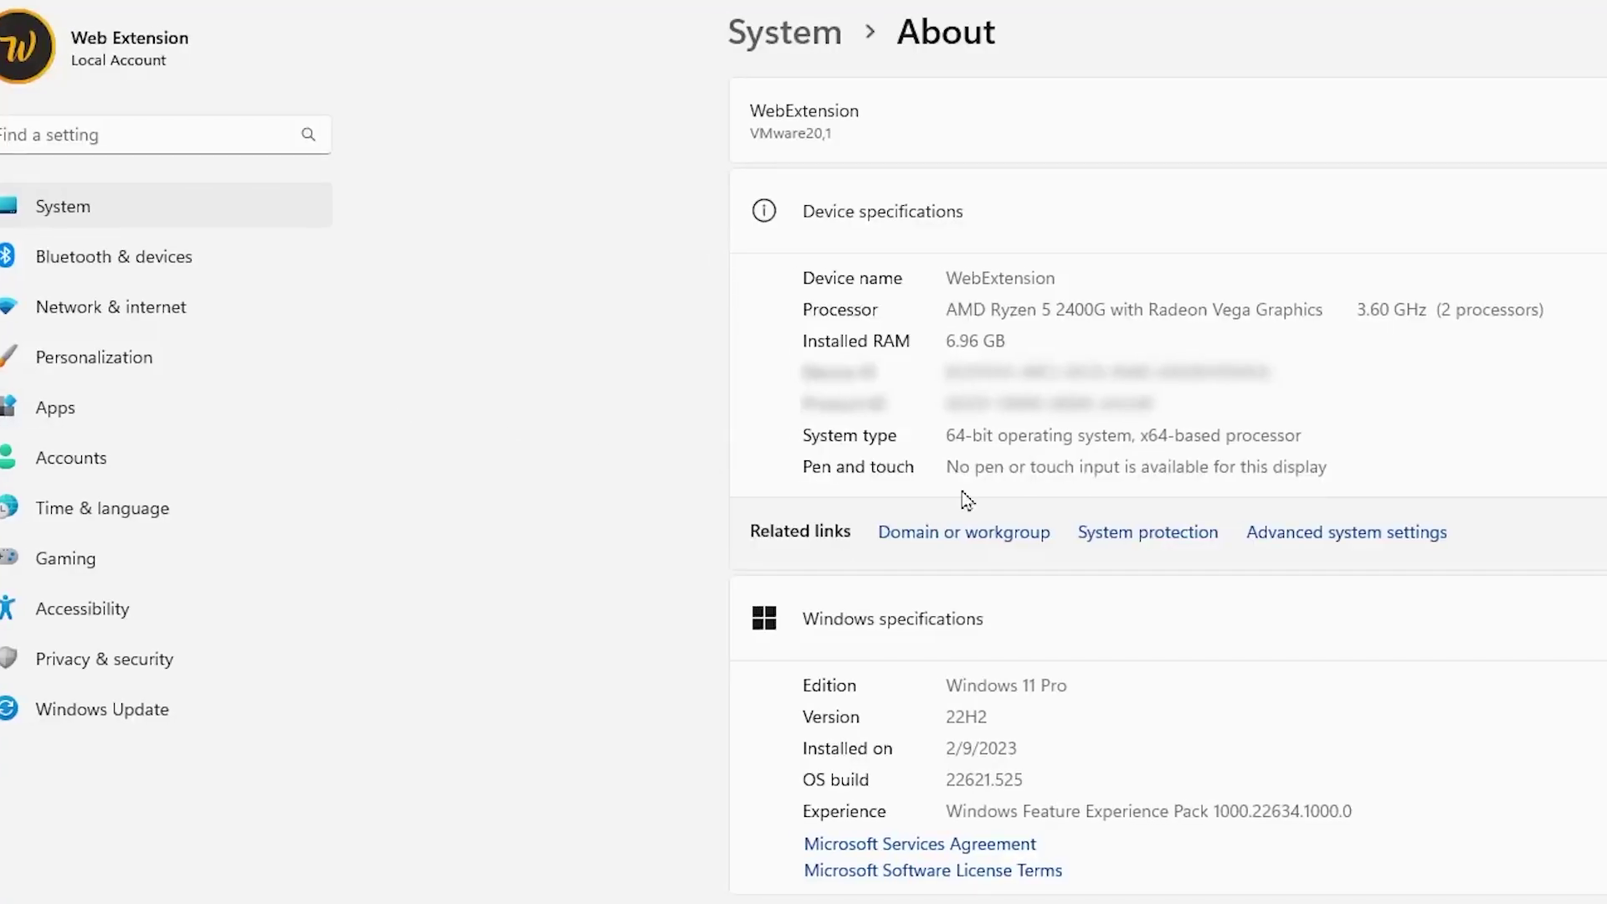
click(1002, 519)
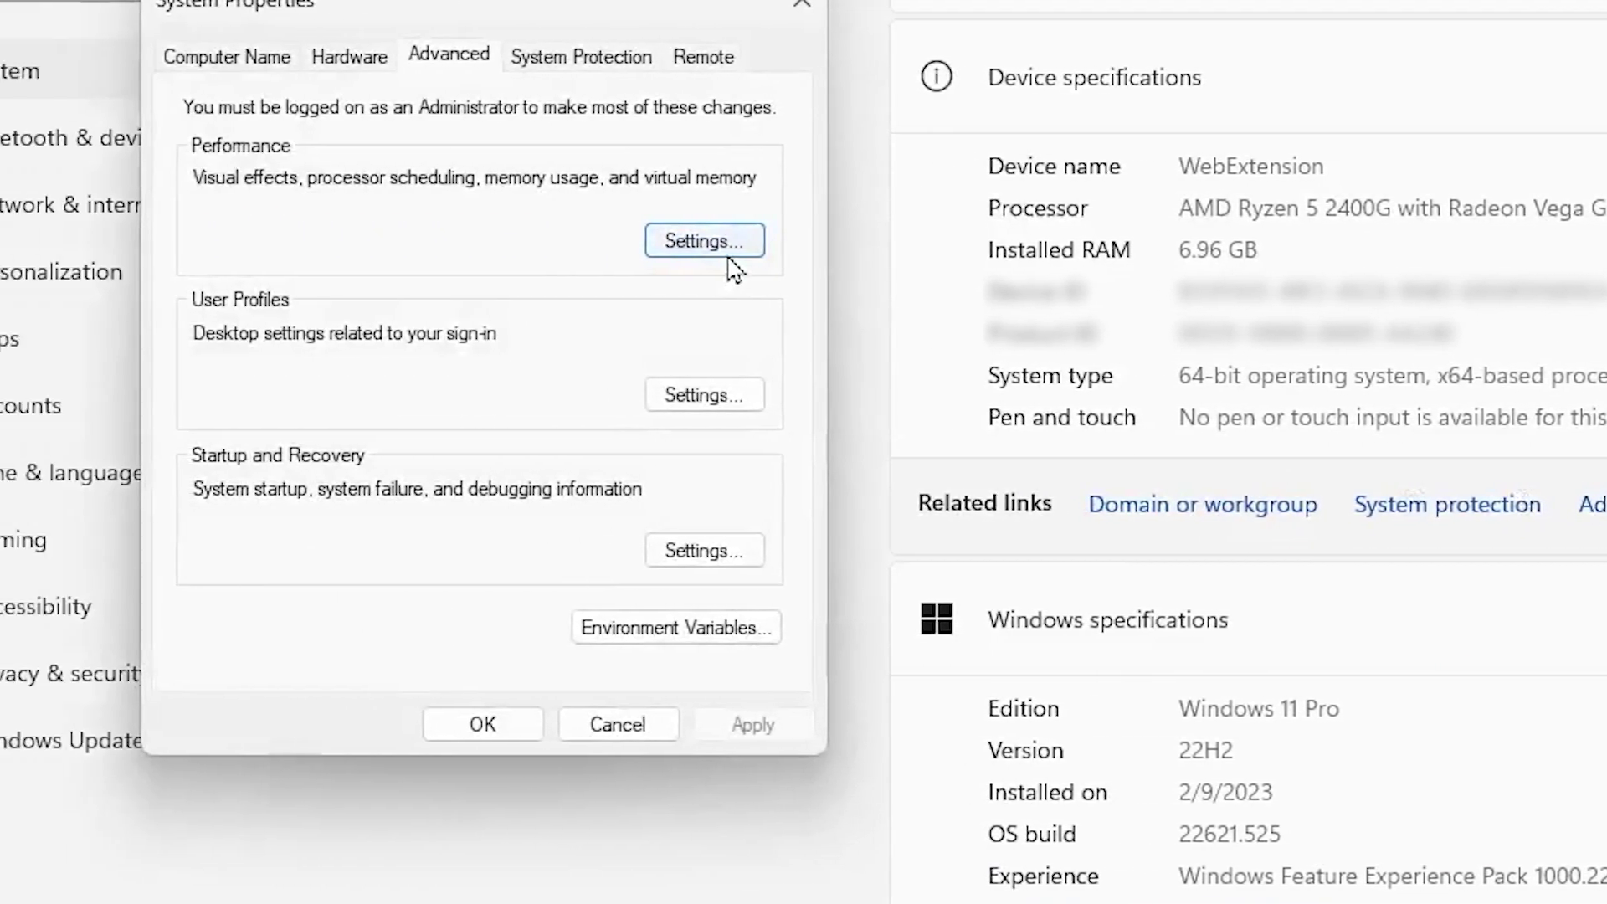
click(725, 247)
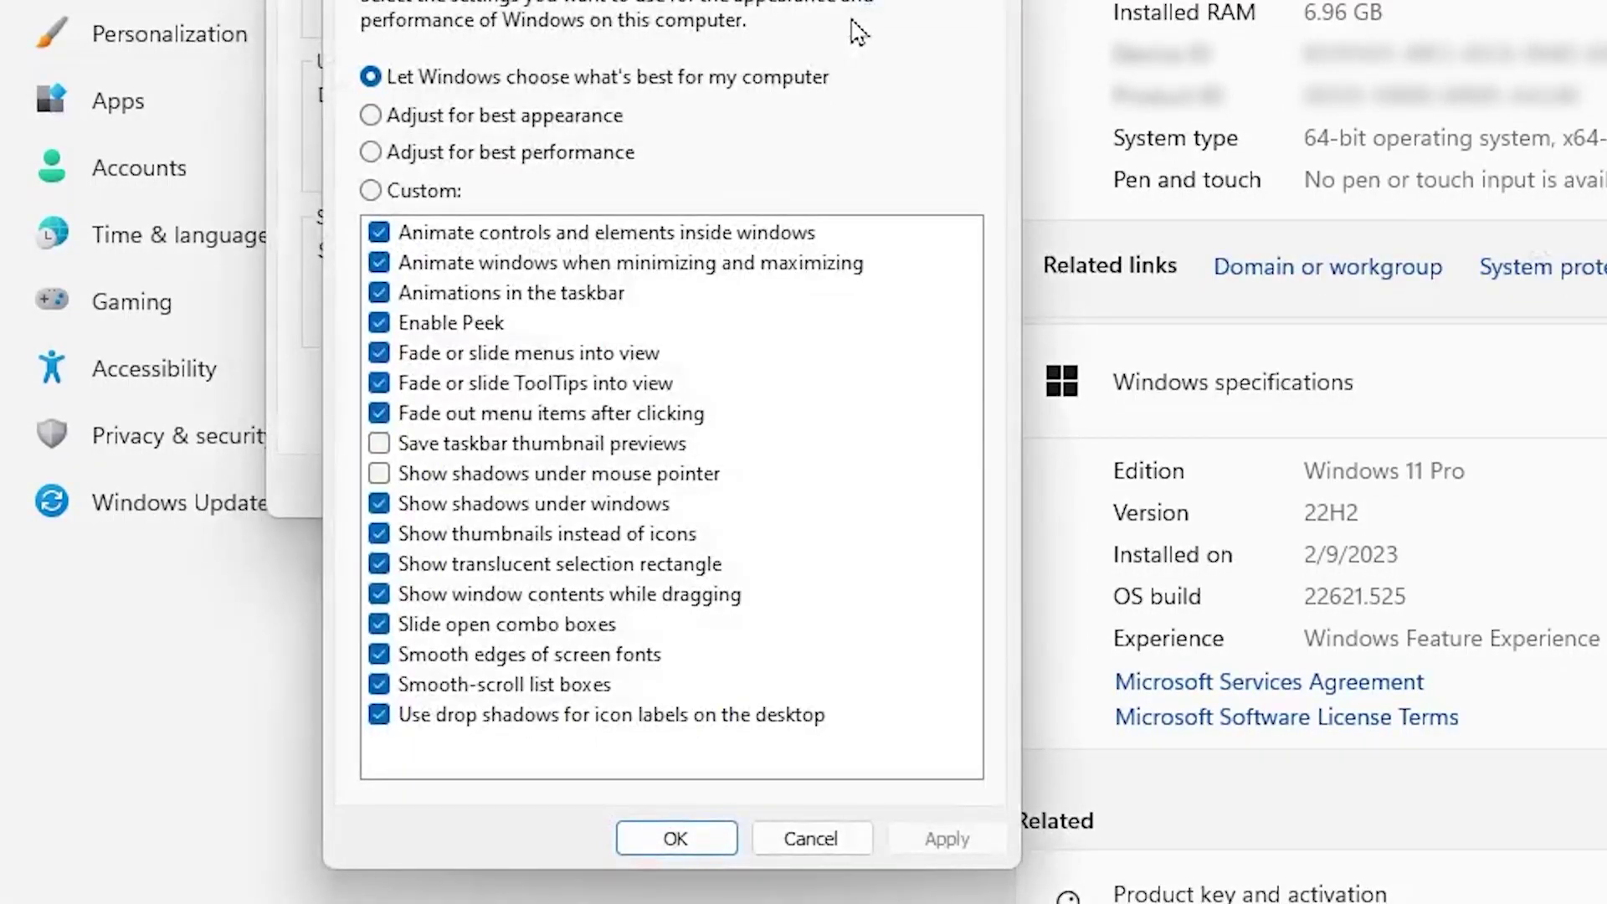
Adjust for best performance, keeping smooth screen font edges and thumbnails, and confirm.
click(591, 153)
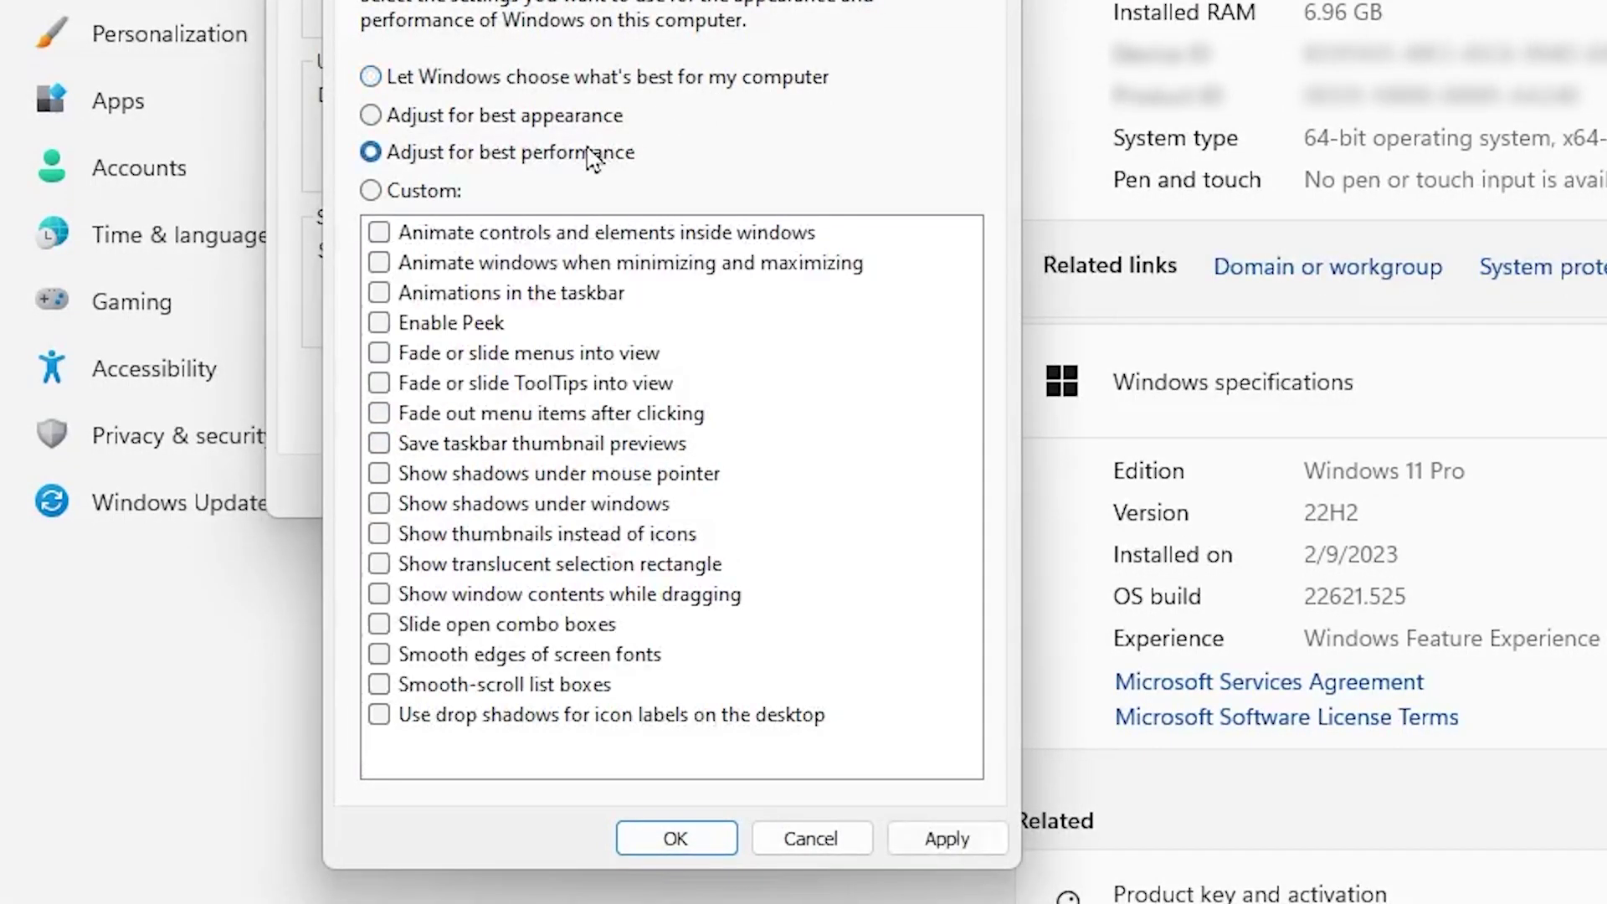
click(577, 656)
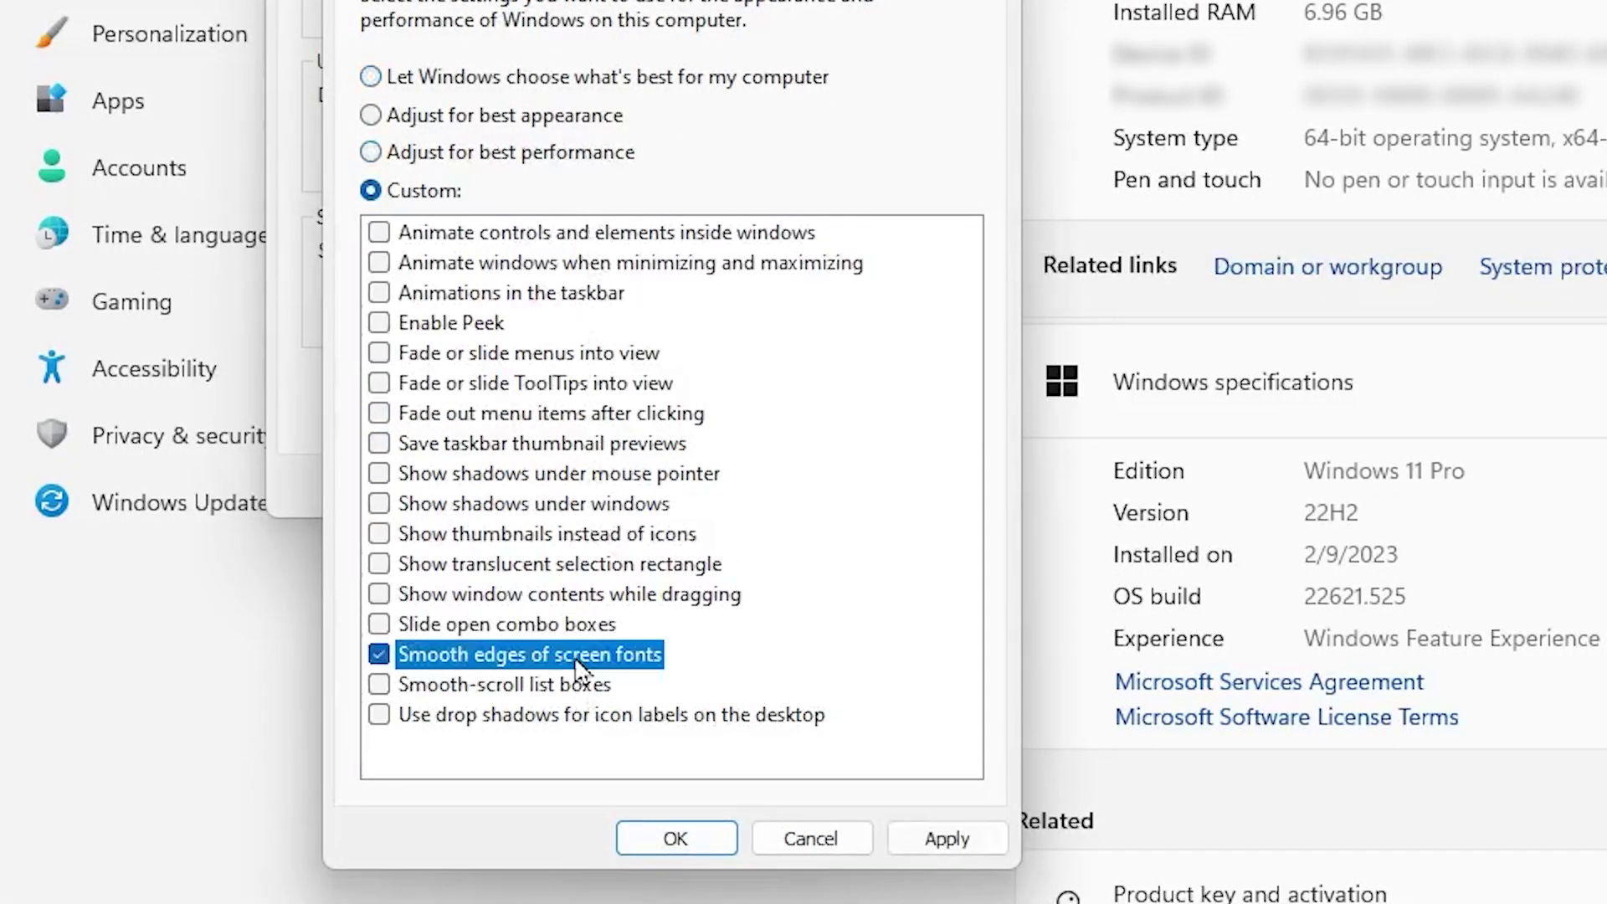
click(586, 536)
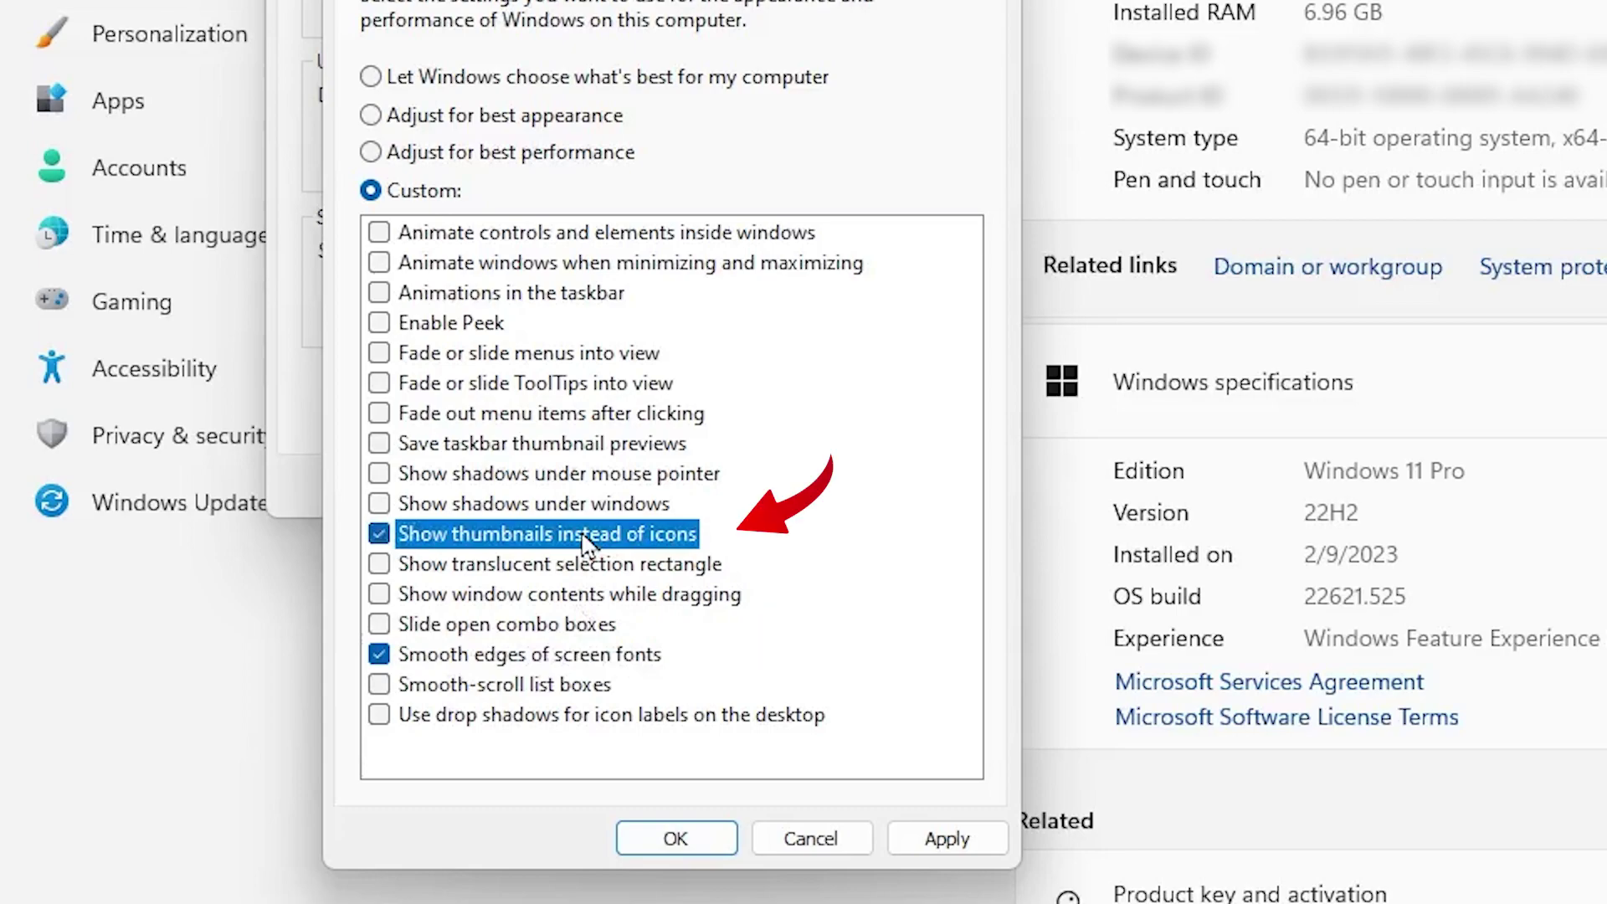
click(680, 837)
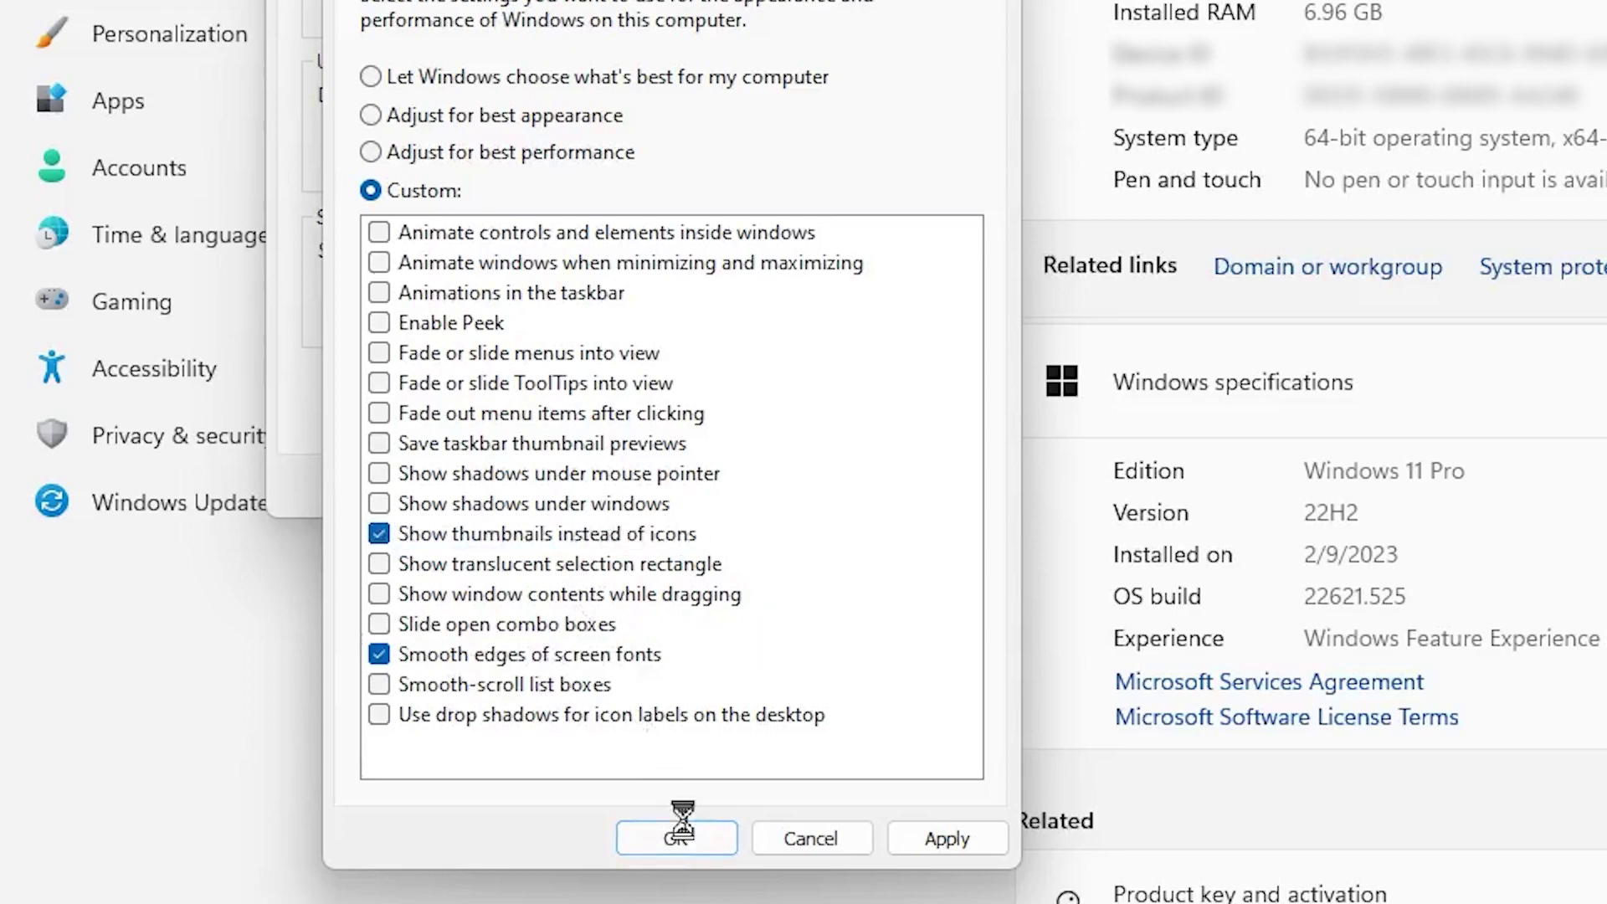
click(631, 497)
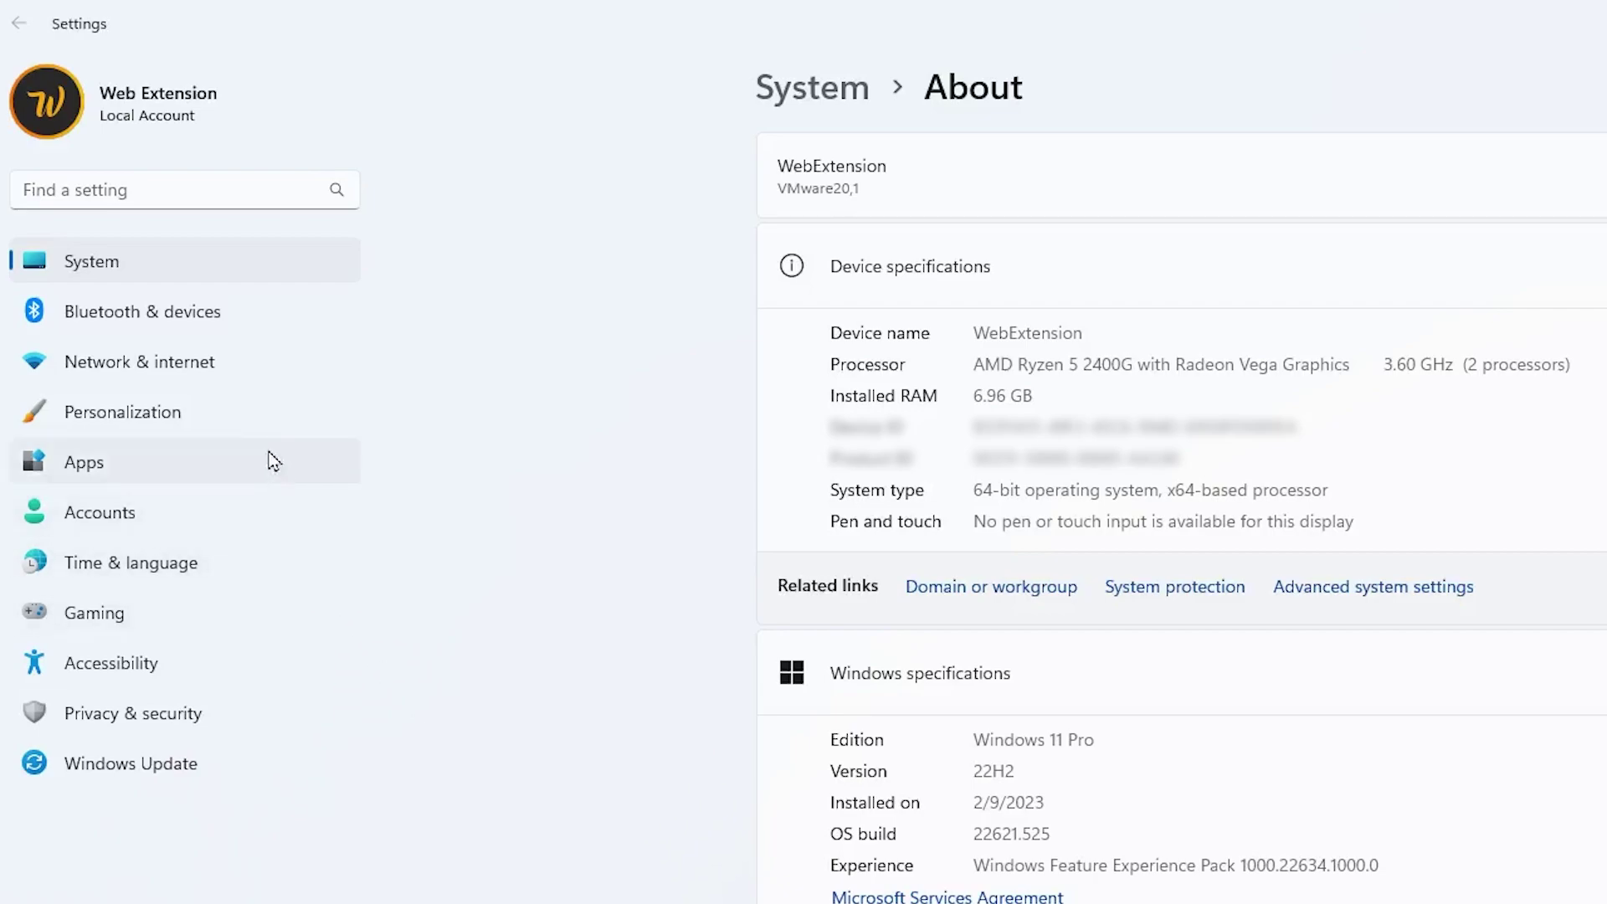
Set the desktop background to a solid black colour.
click(262, 425)
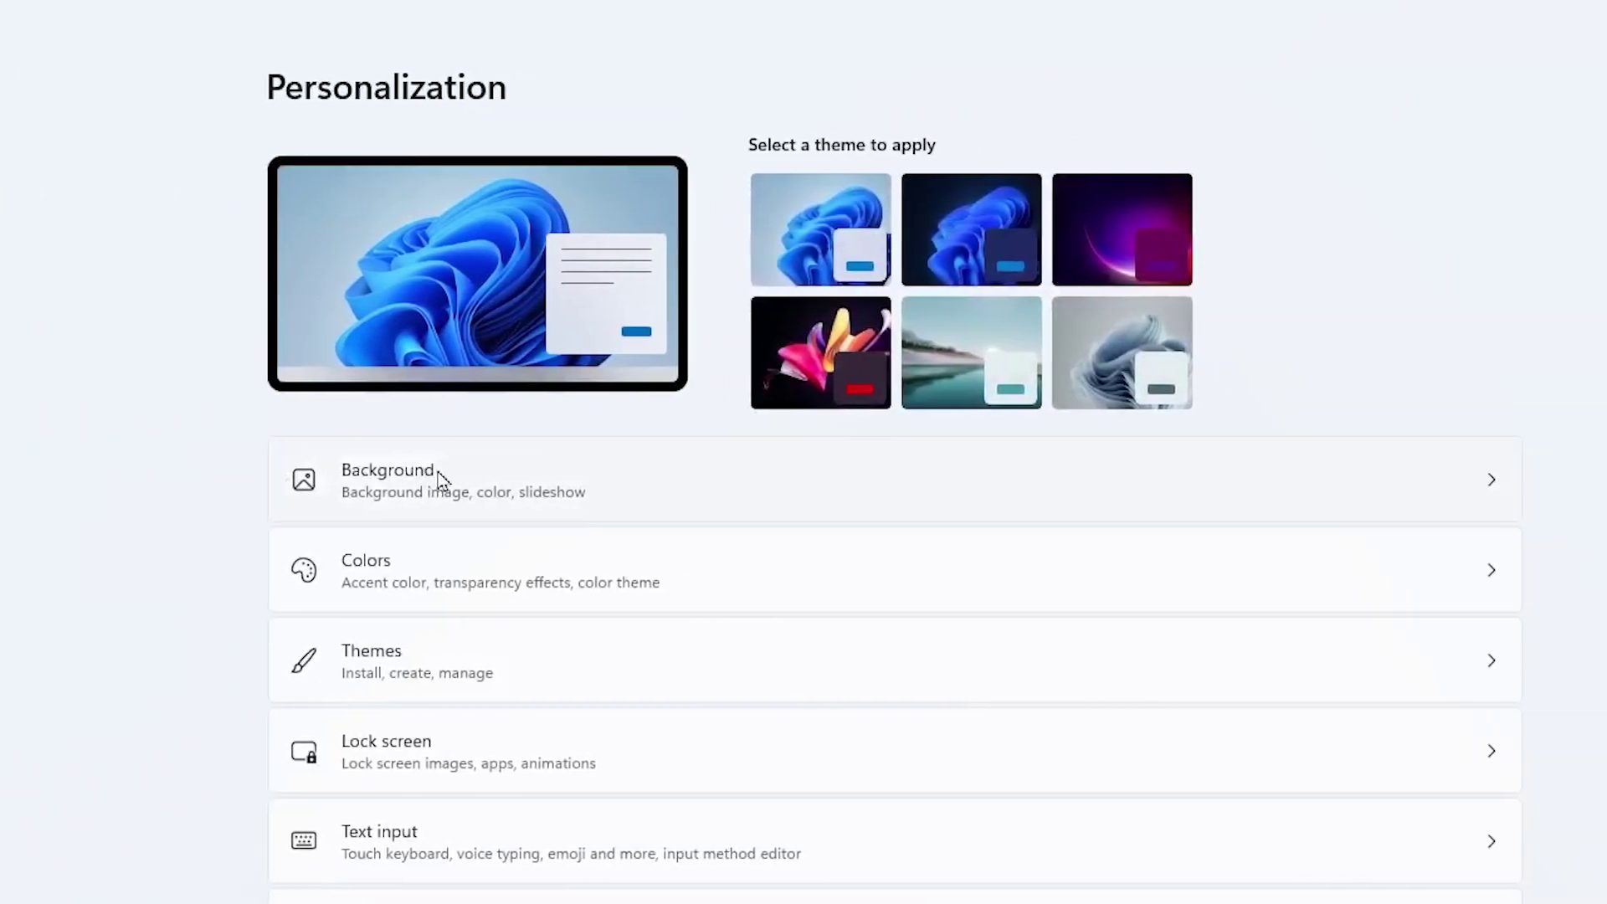
click(930, 473)
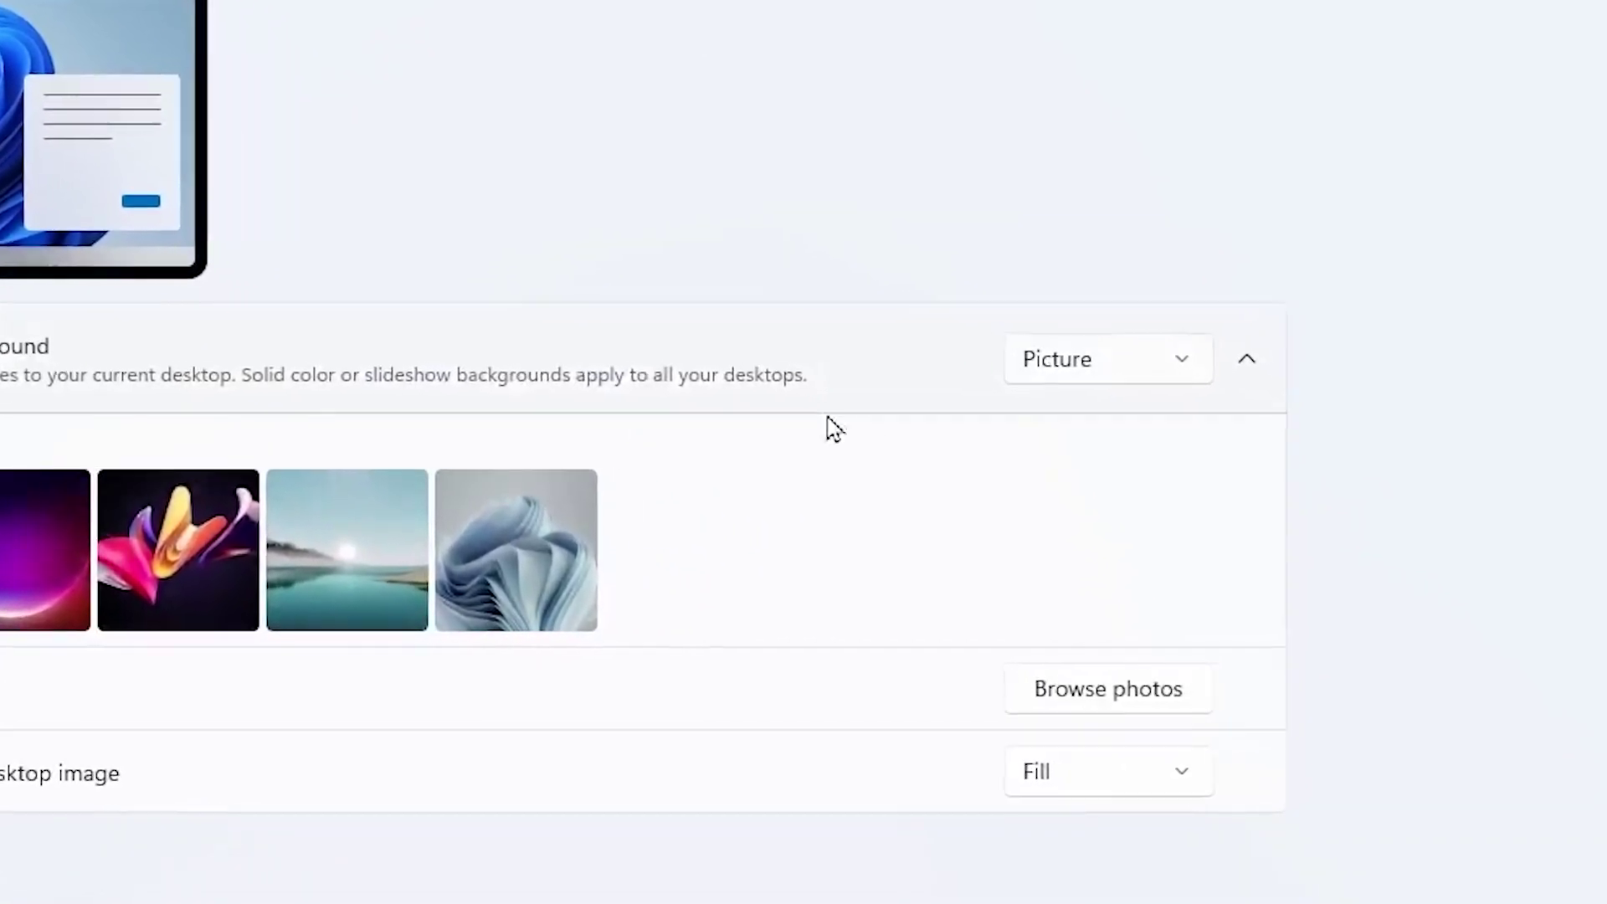
click(1176, 418)
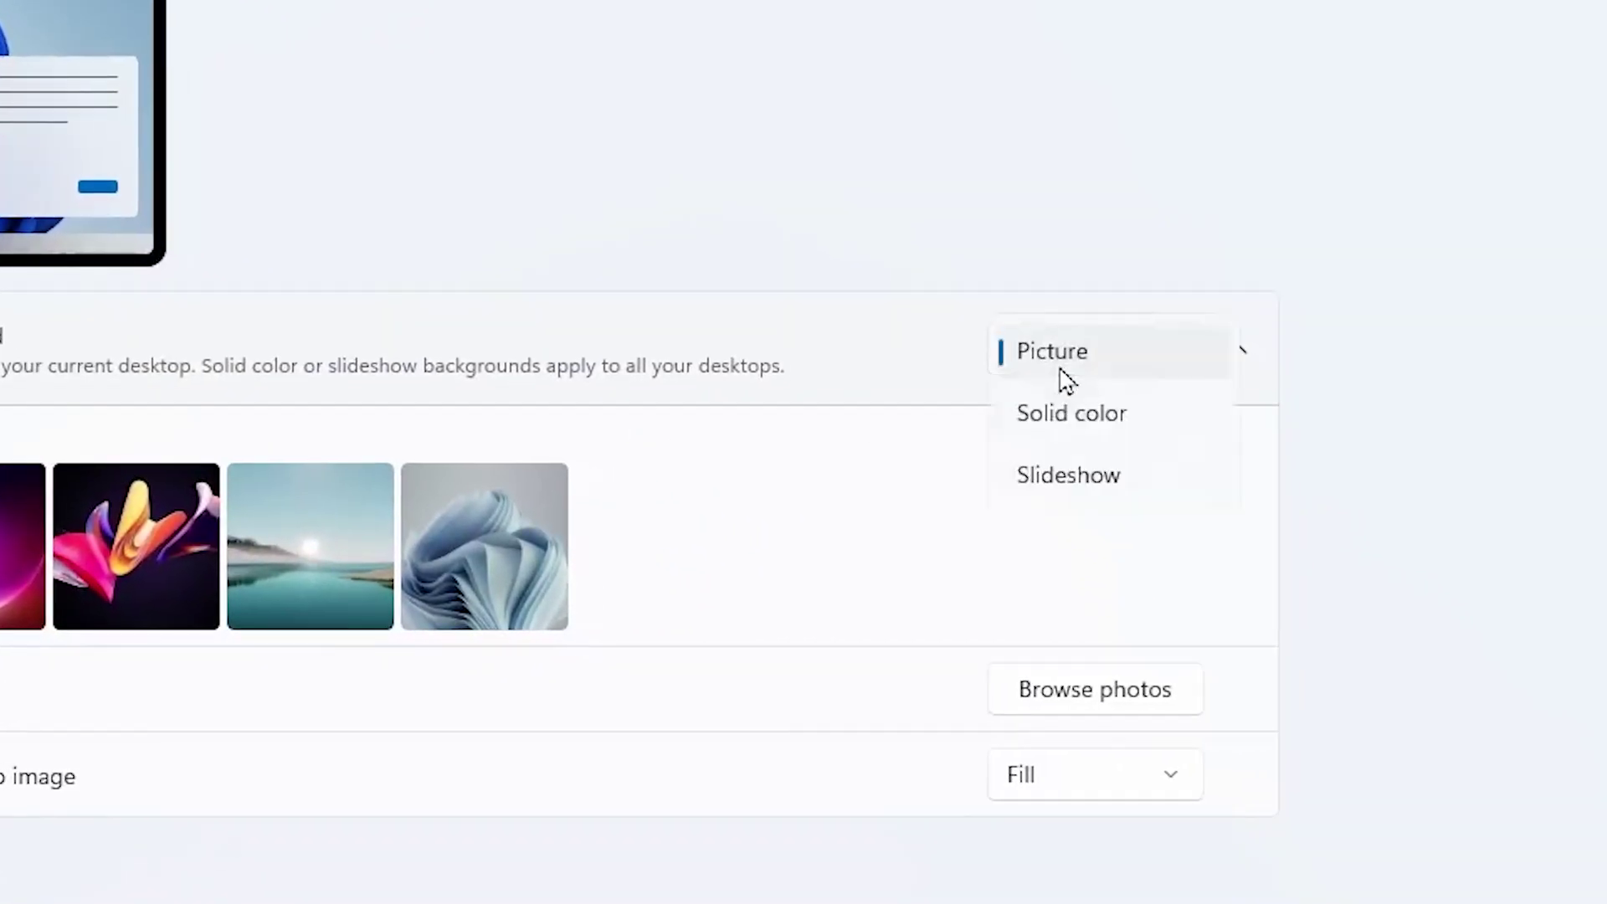
click(1069, 414)
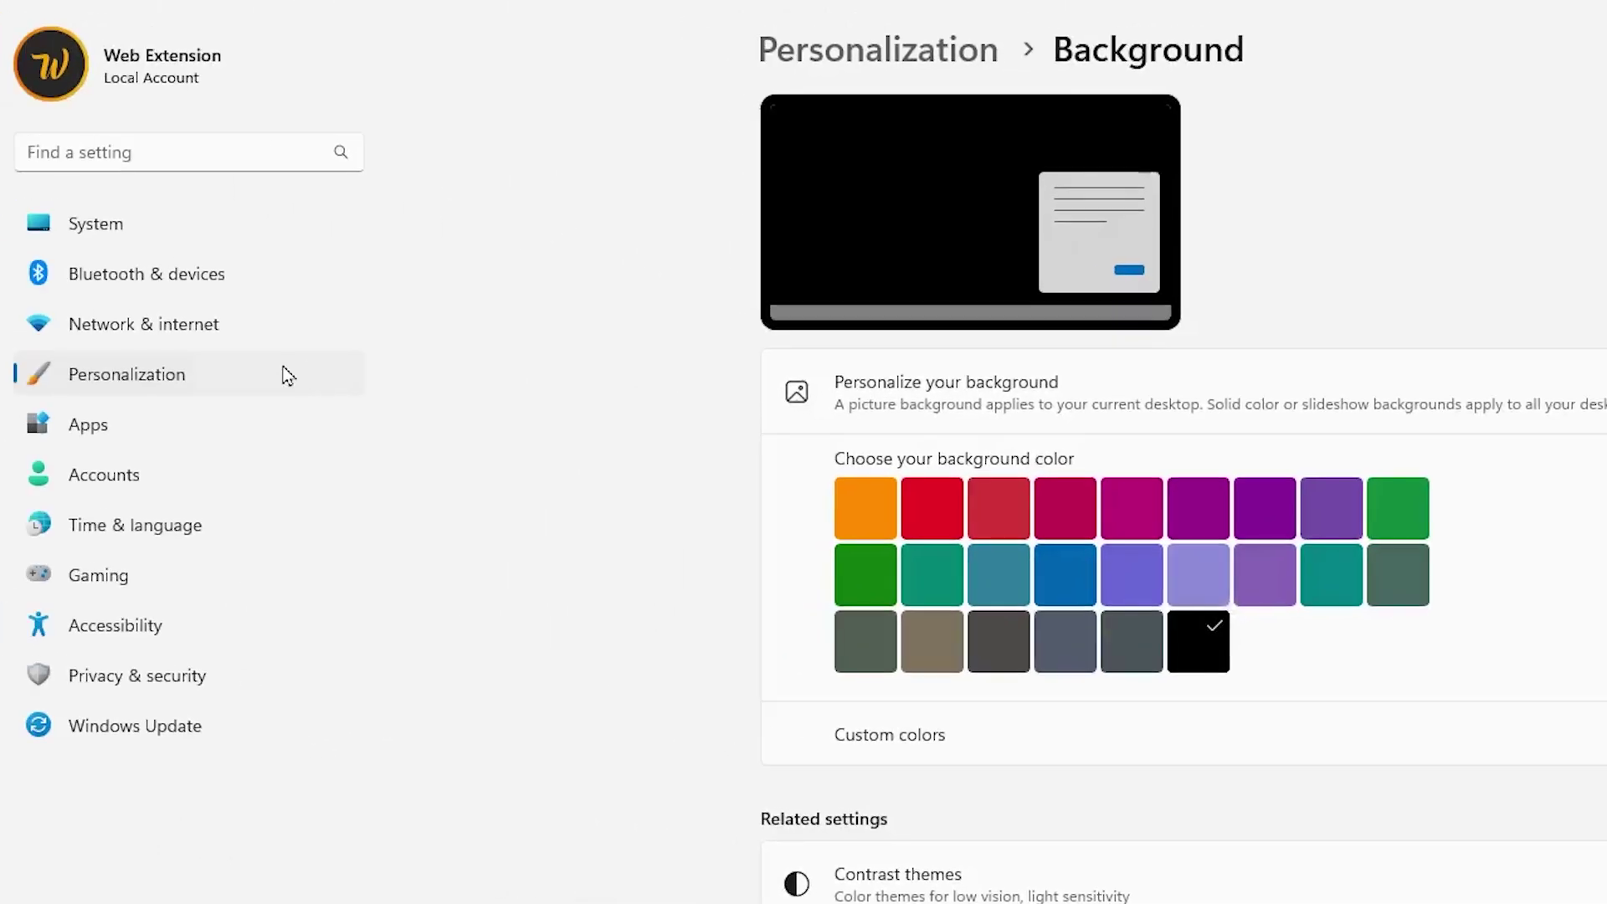
Switch the Windows colour mode to Dark.
click(280, 373)
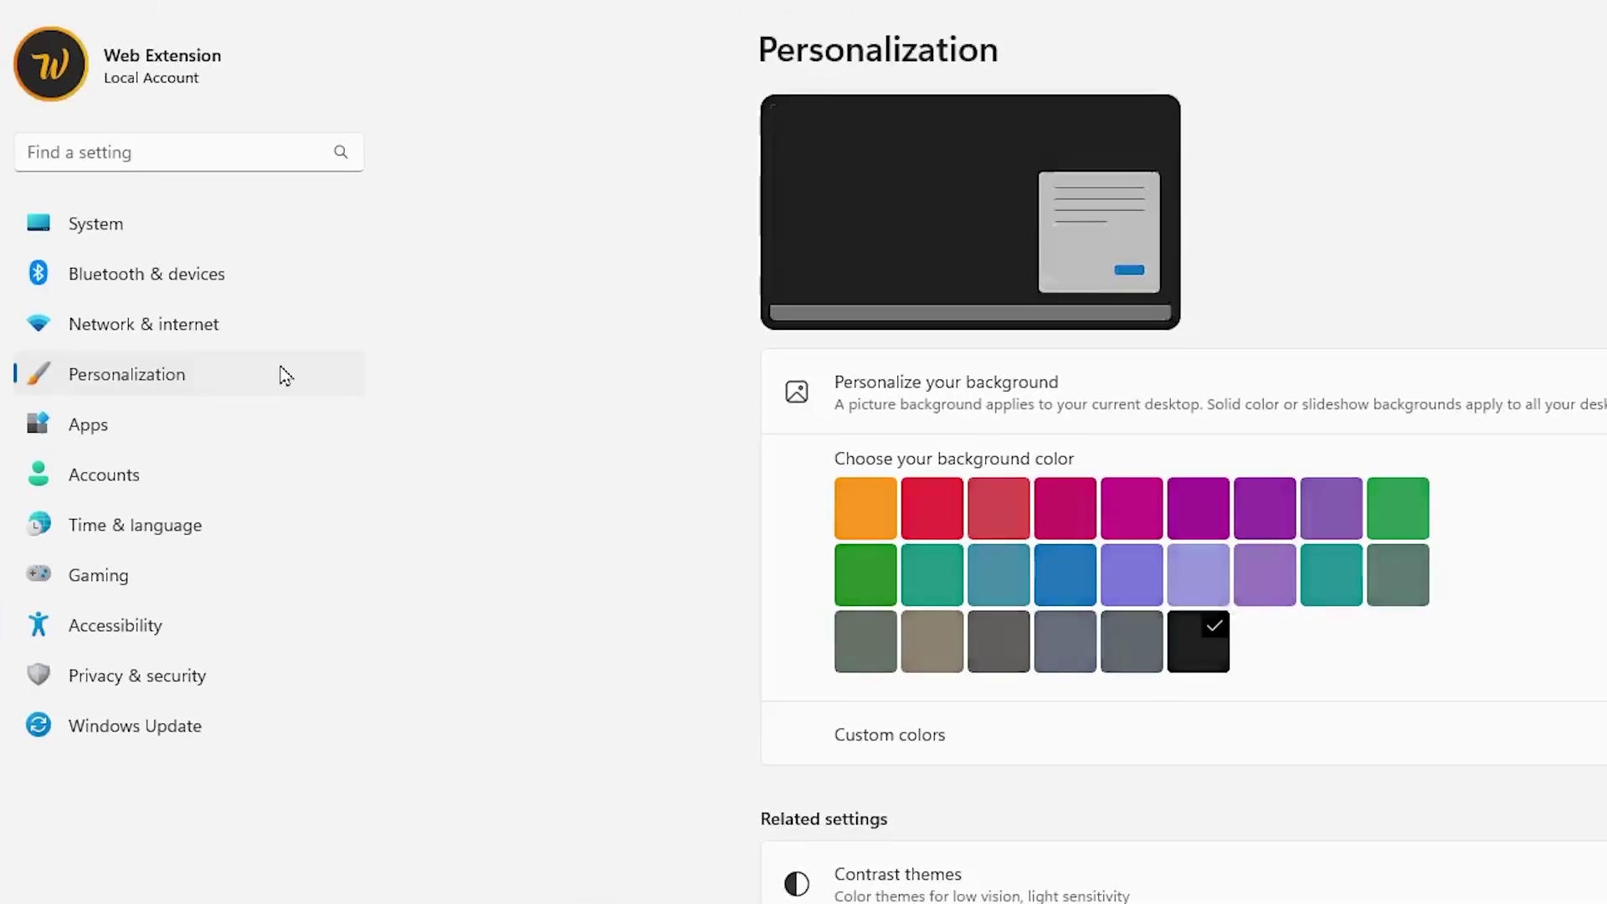
click(1122, 544)
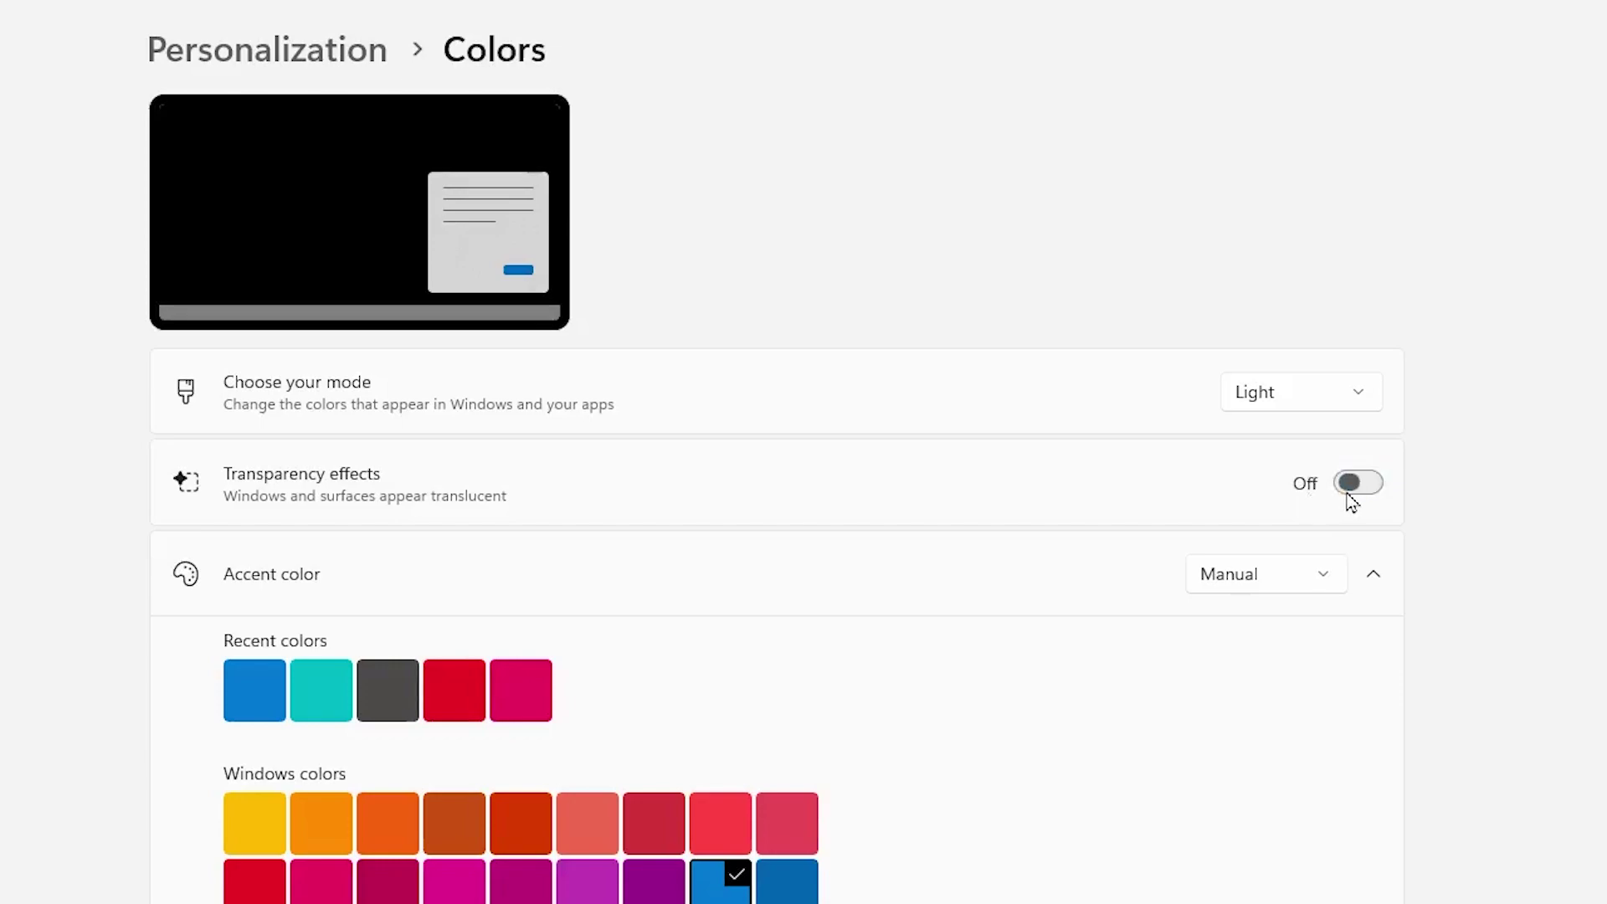
click(1322, 394)
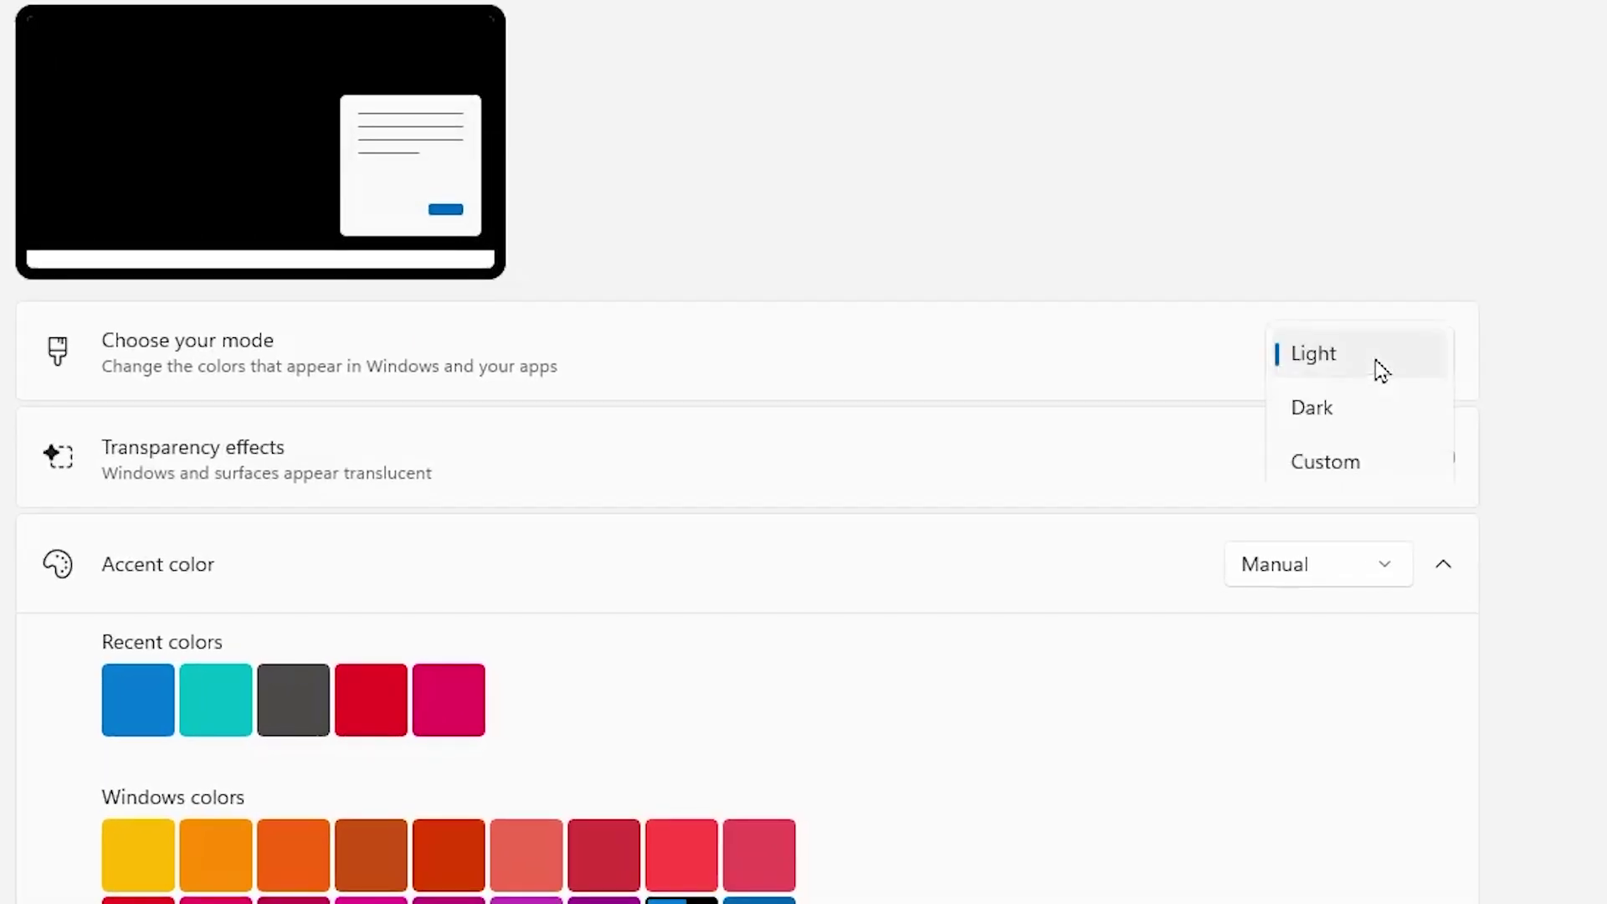
click(1372, 411)
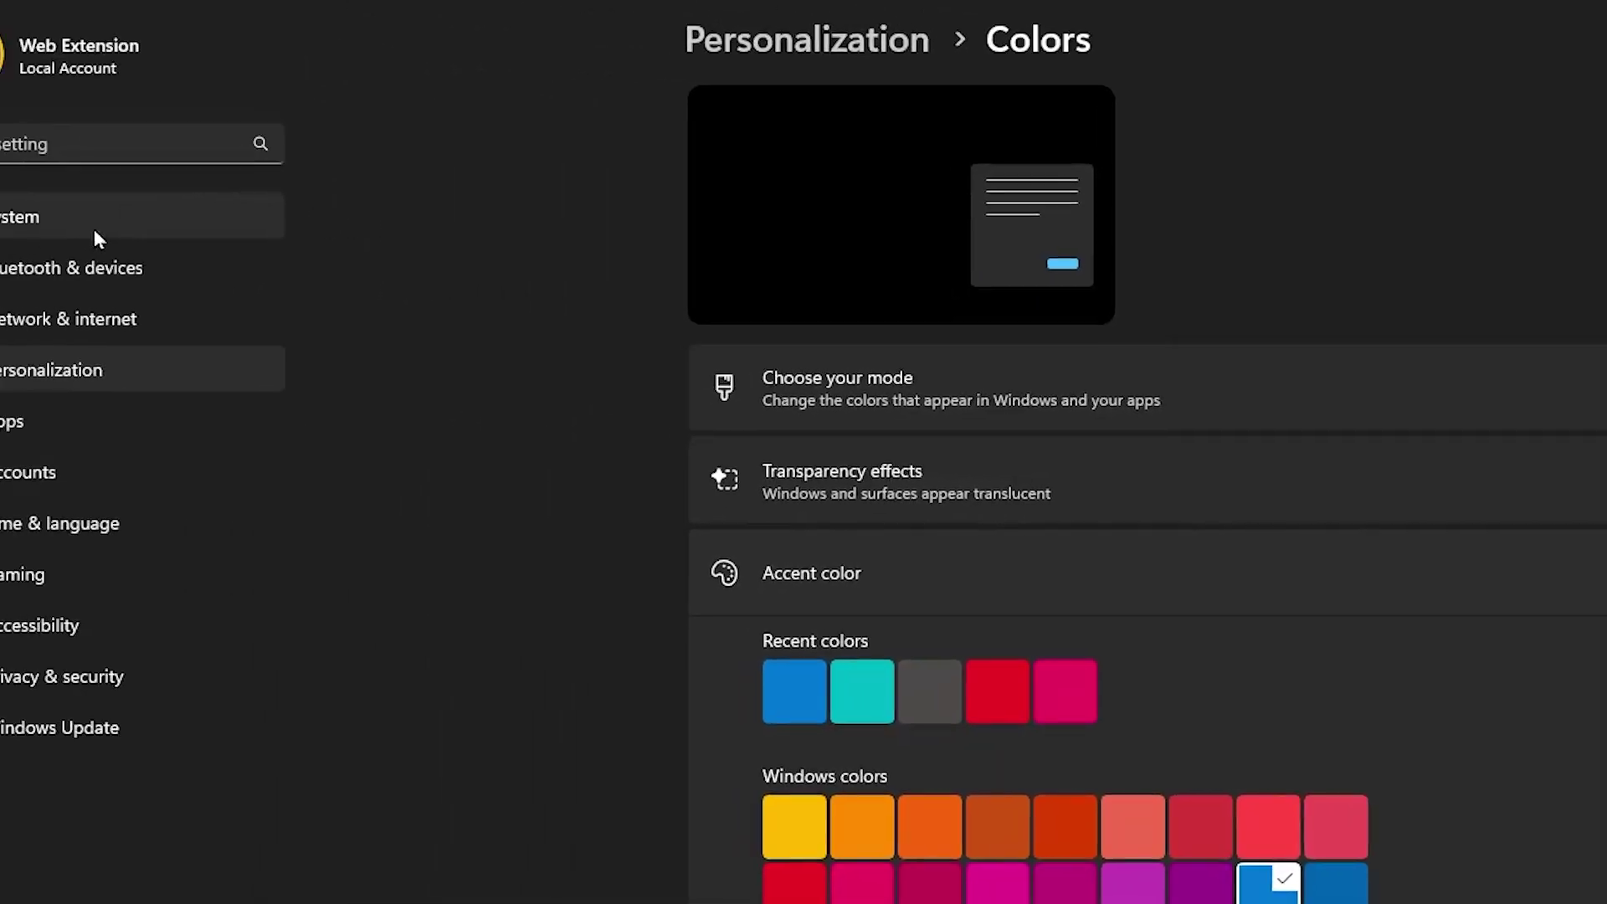
Set the power mode to Best performance.
click(95, 233)
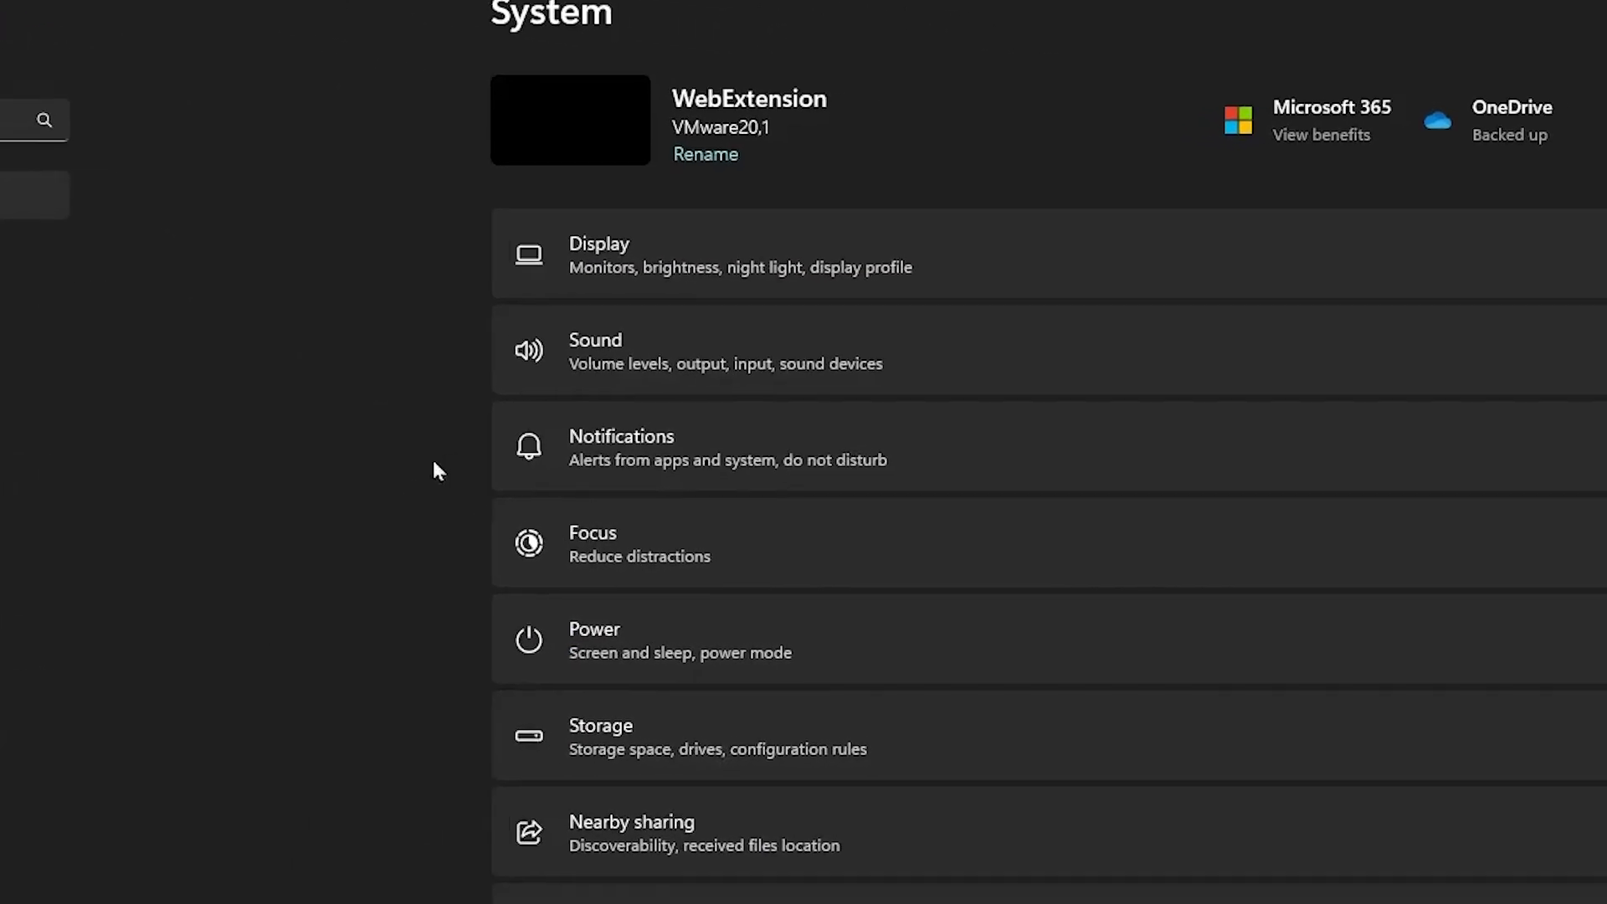
click(614, 626)
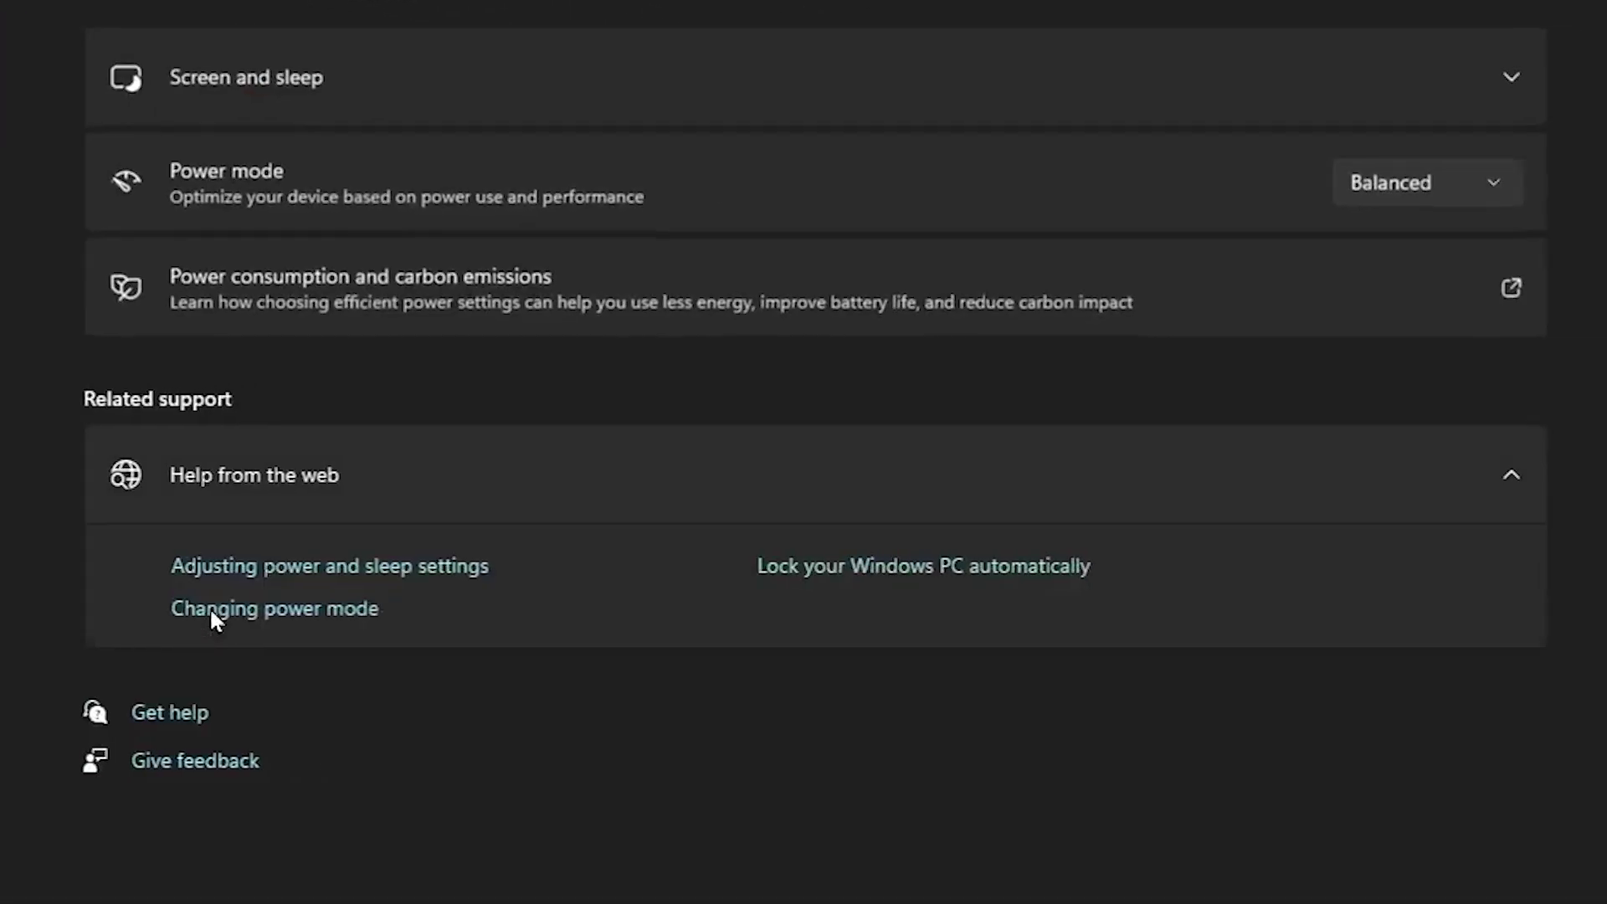
click(1364, 200)
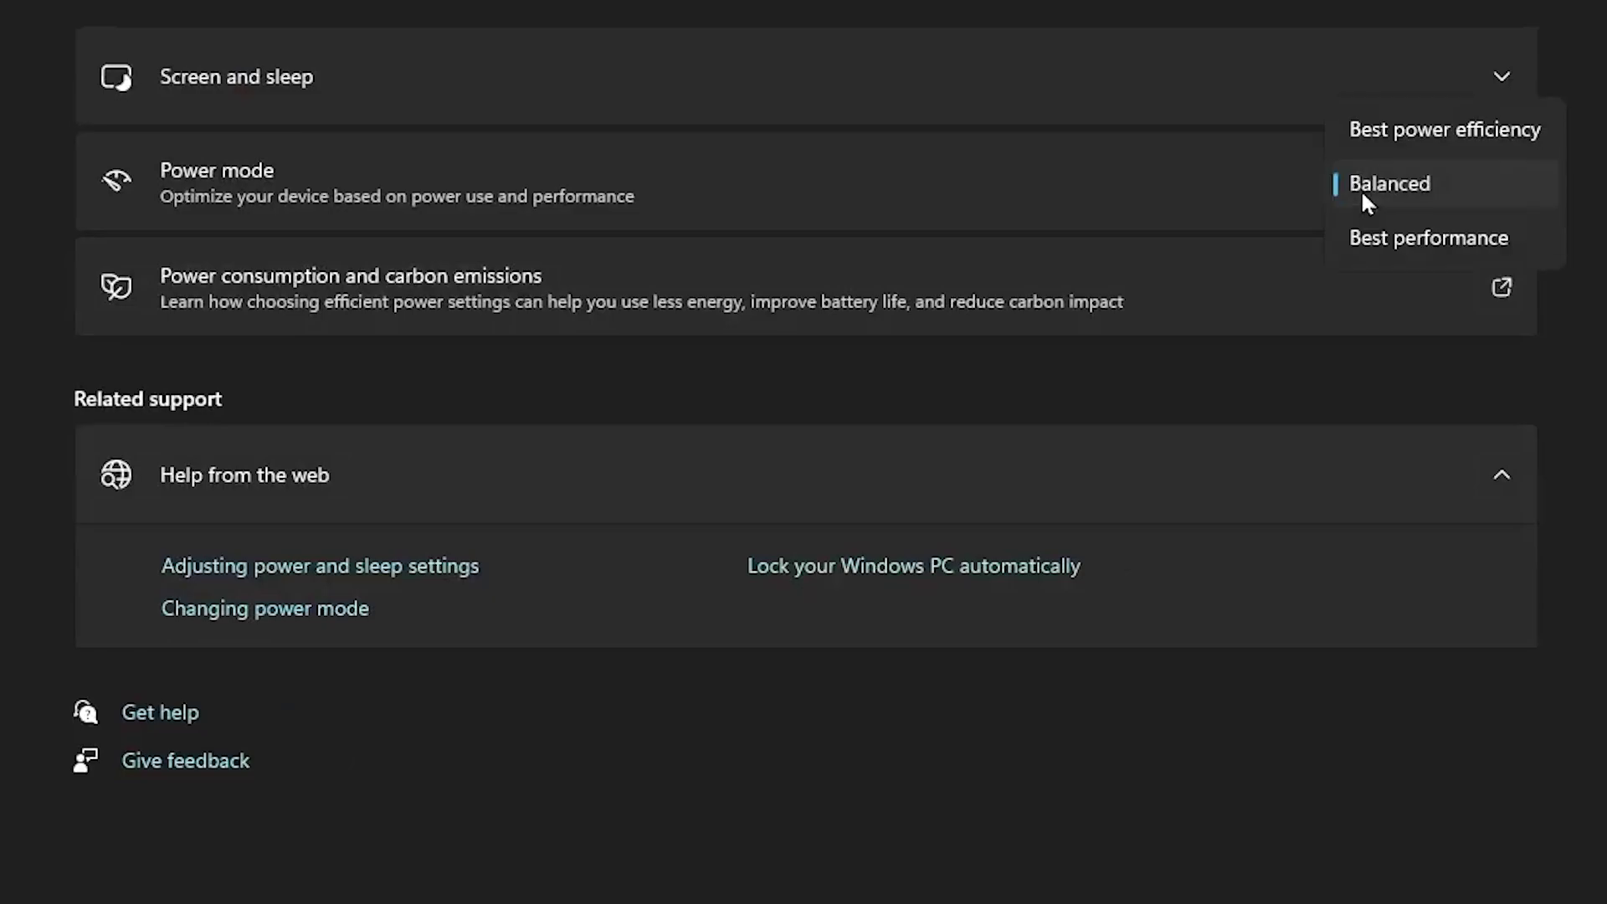
click(1372, 257)
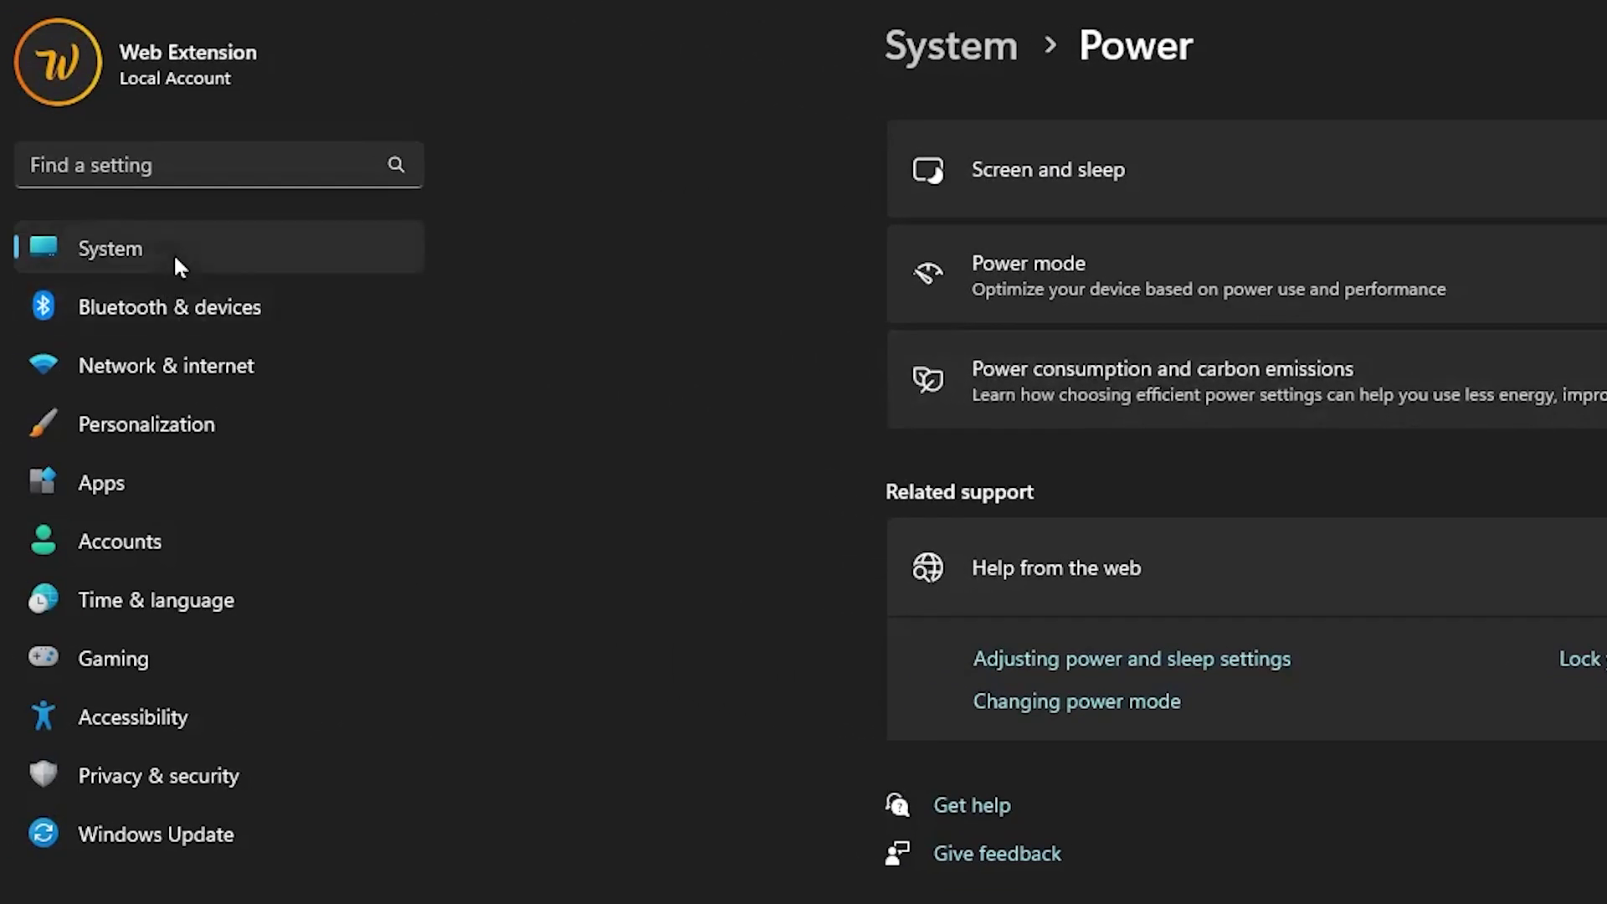
Turn Storage Sense on and keep it running every week.
click(173, 256)
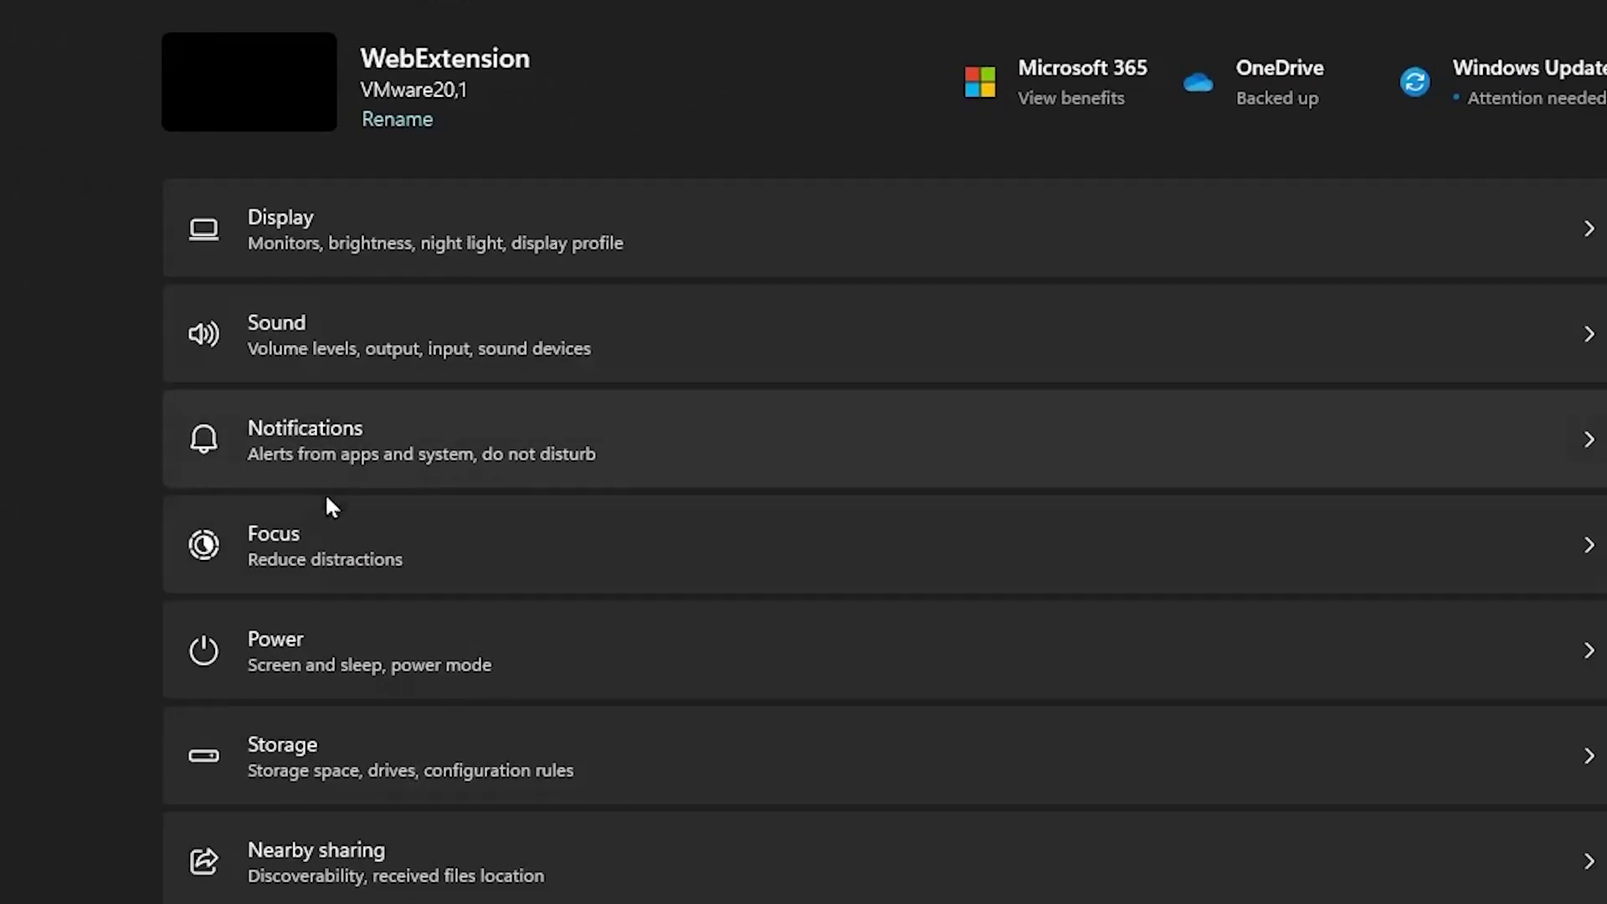
click(1013, 827)
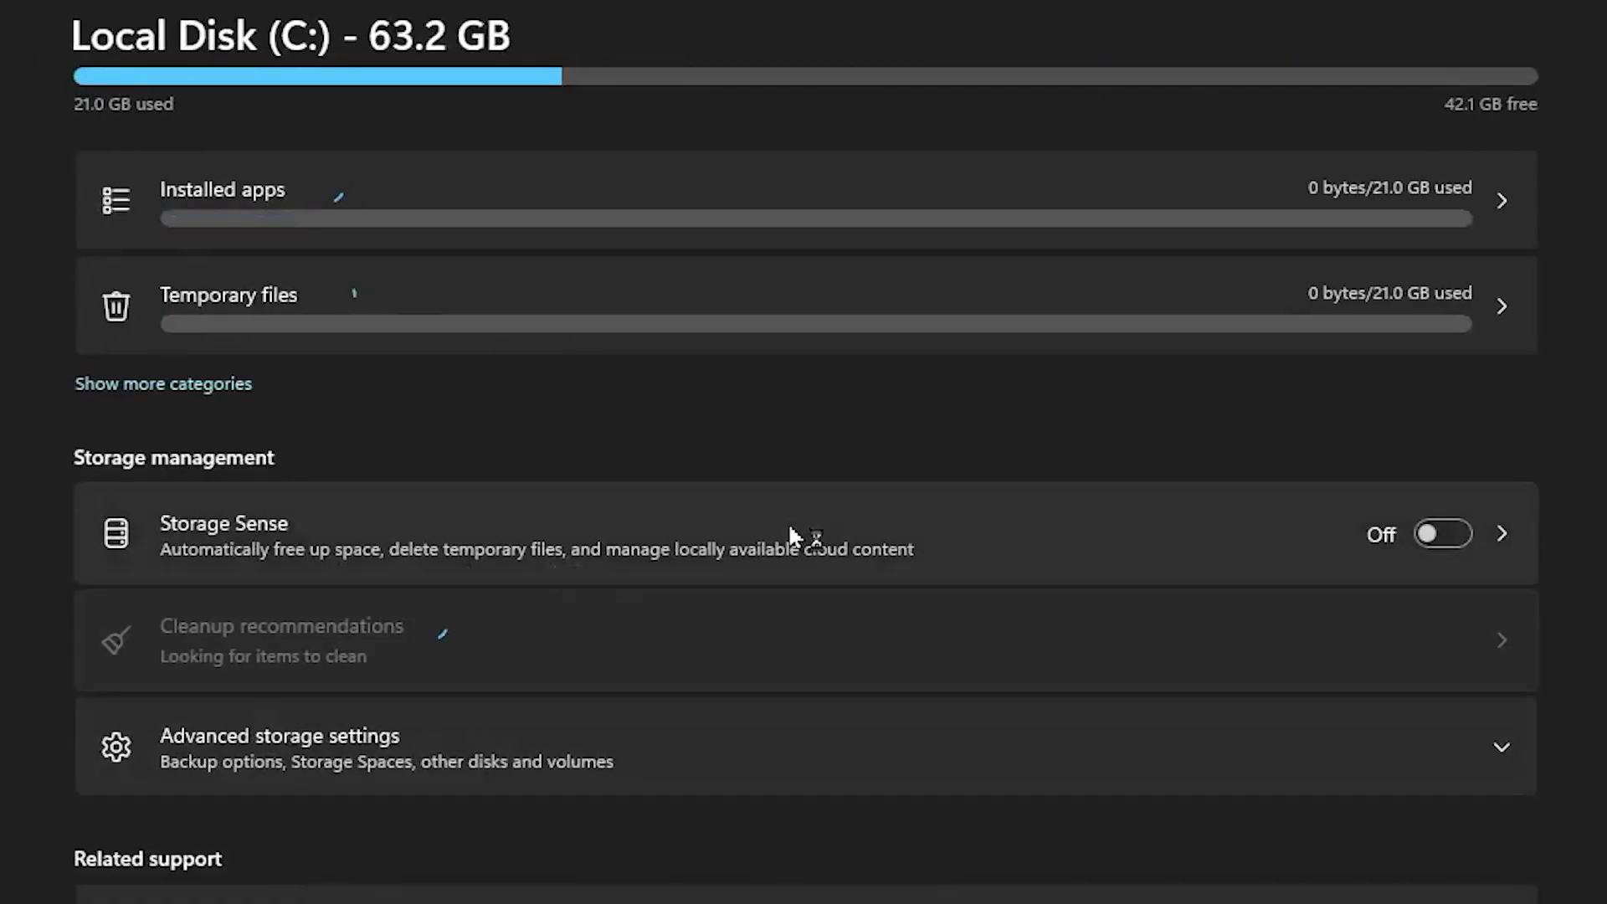
click(1445, 532)
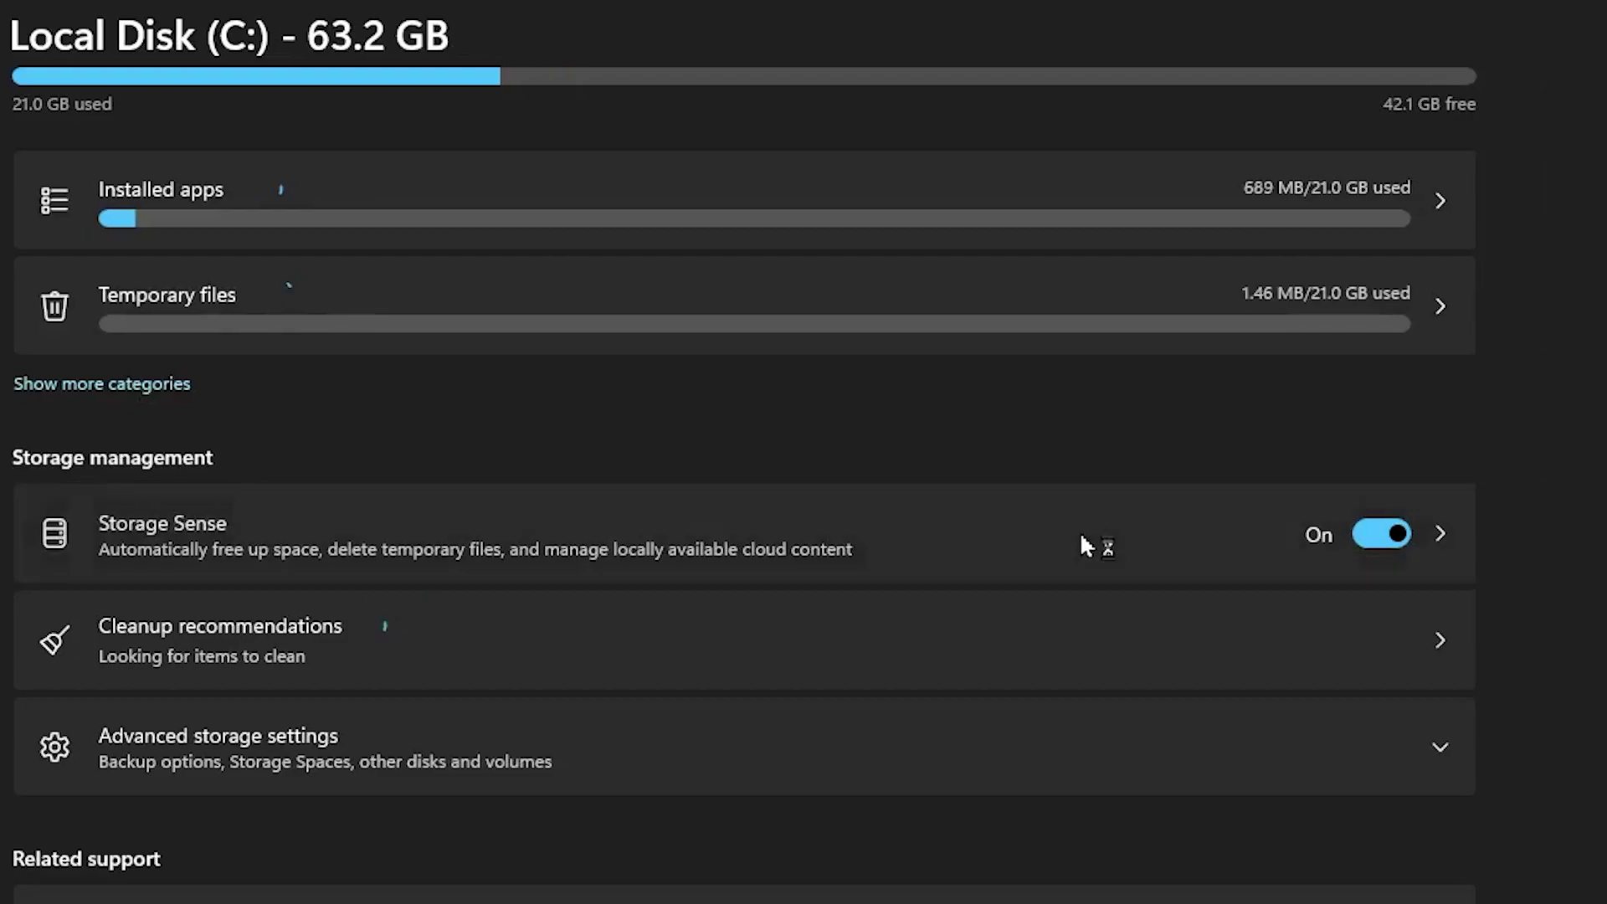
click(1082, 545)
click(358, 494)
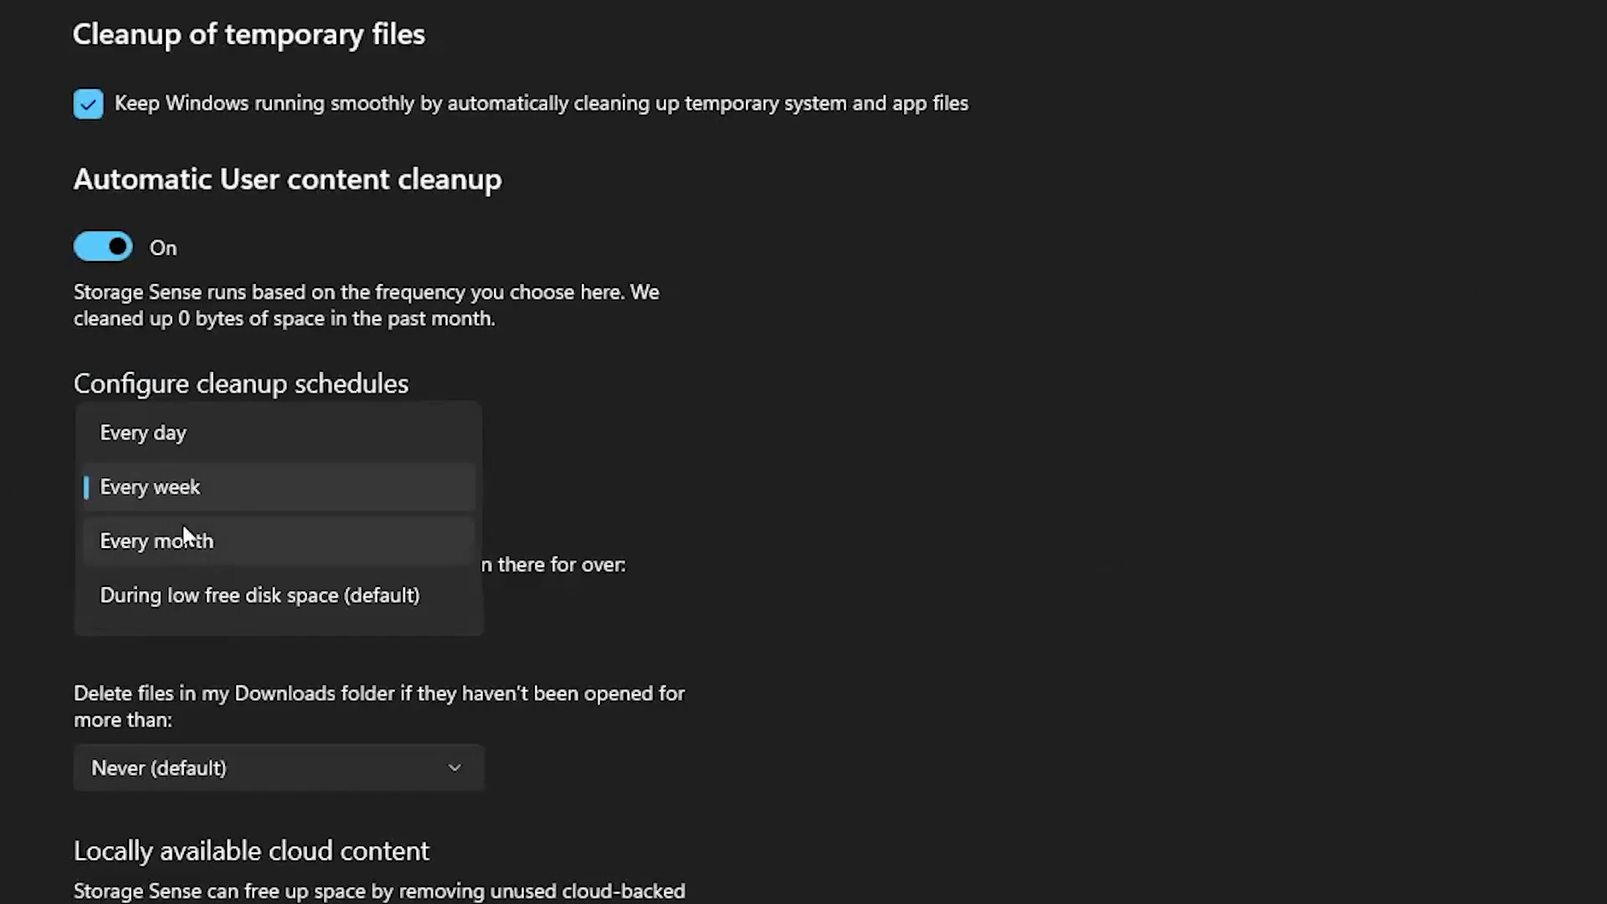
click(208, 495)
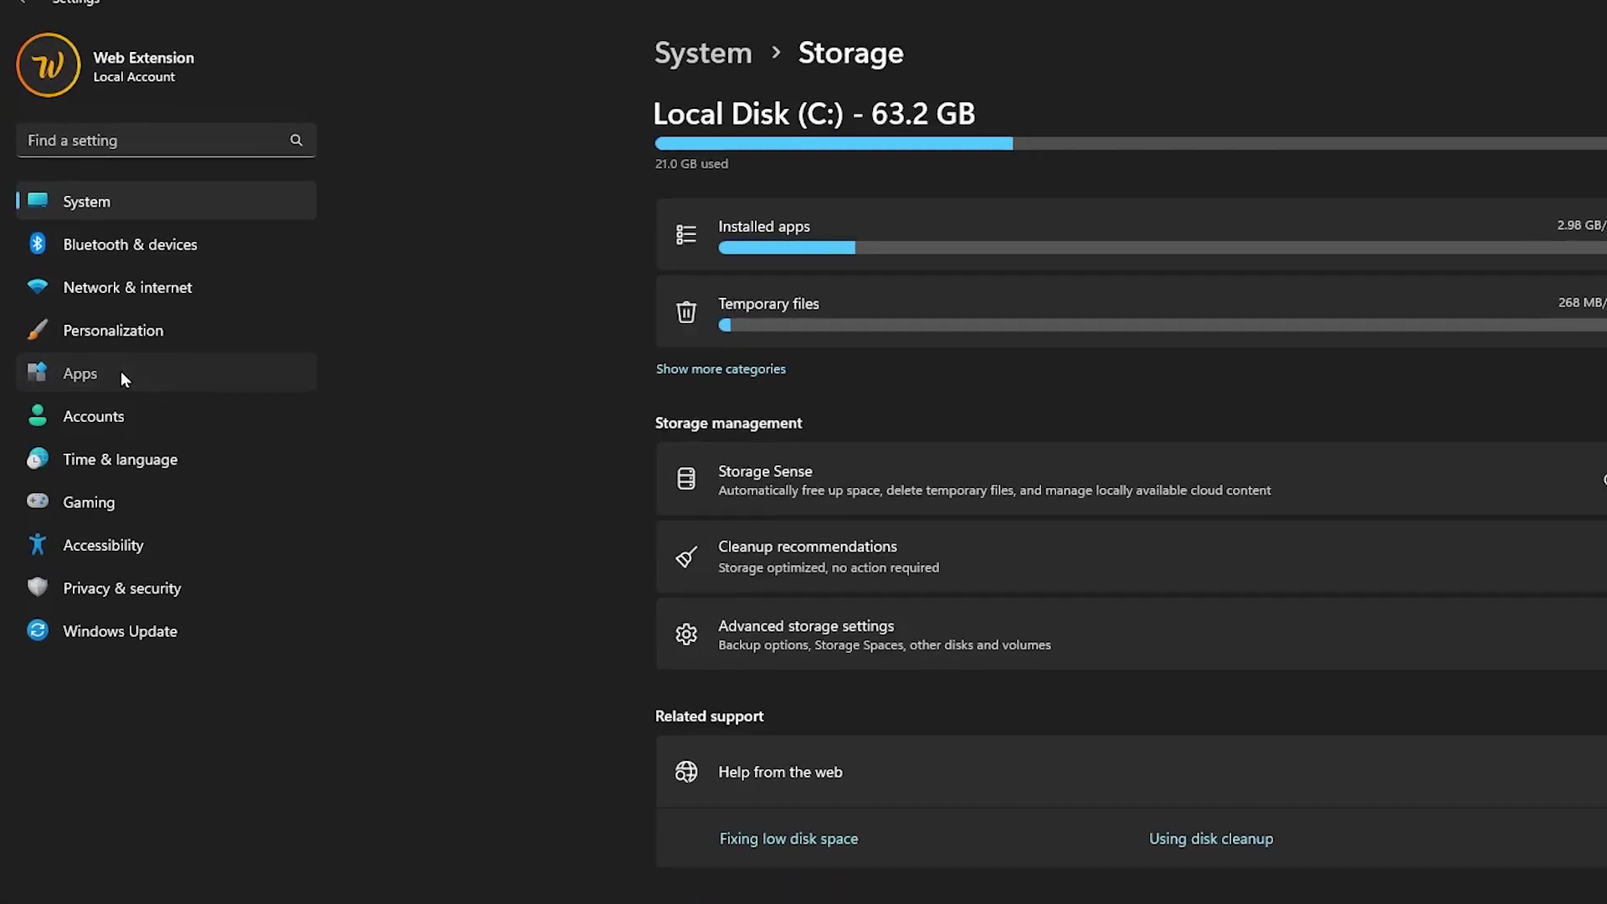
Disable the Maps, Teams and To Do website links, then view Xbox Game Bar settings.
click(122, 373)
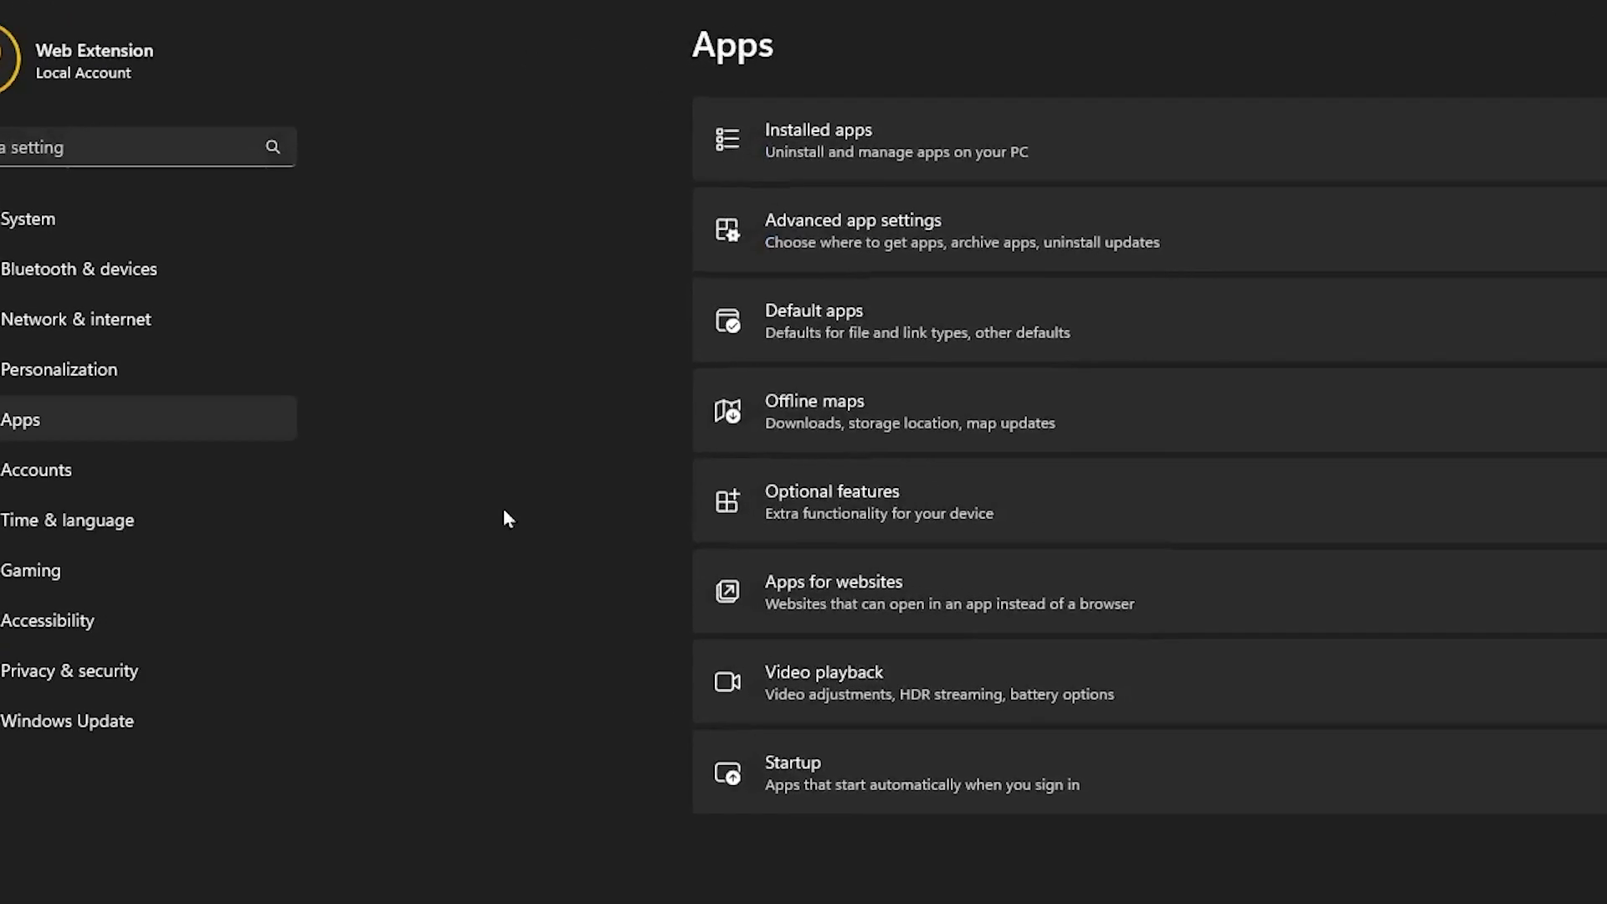
click(558, 578)
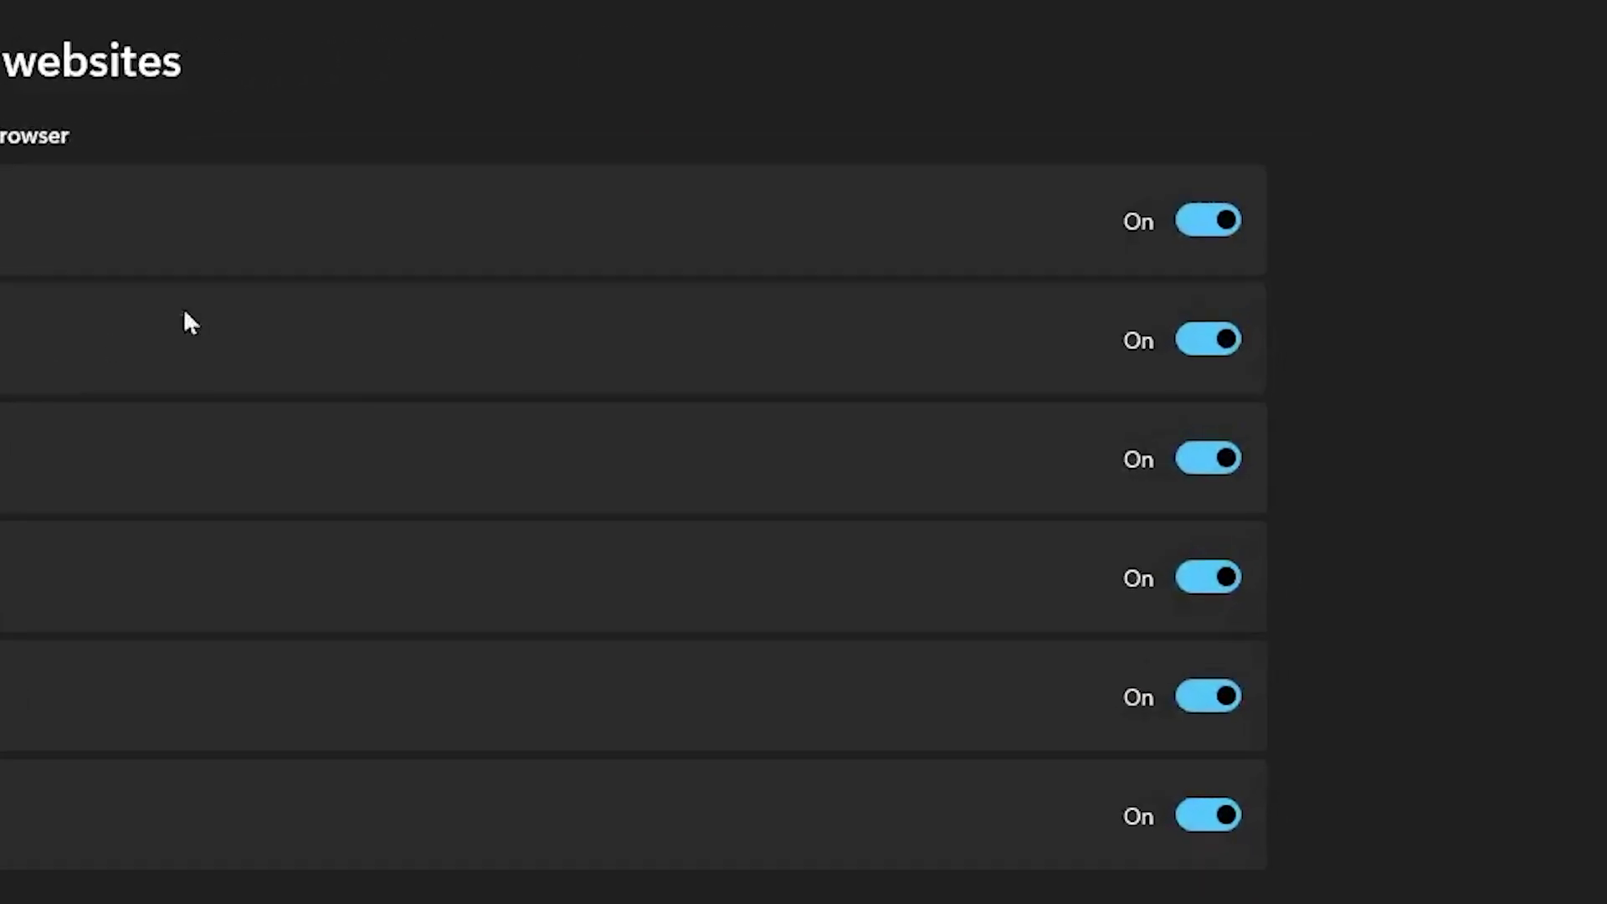
click(1188, 221)
click(1195, 340)
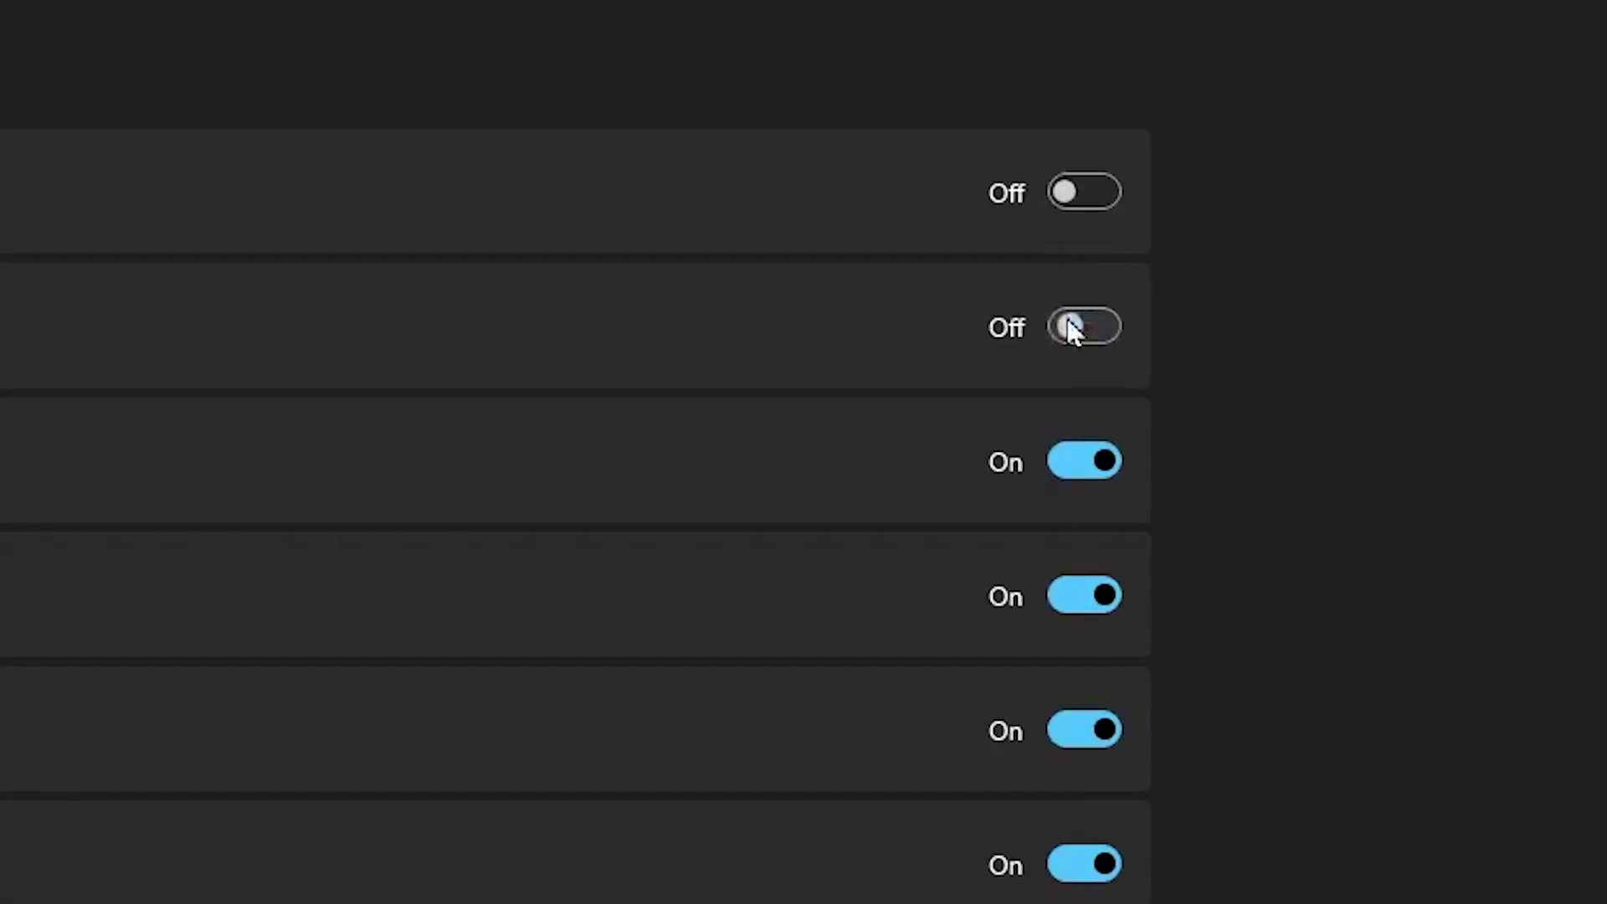
click(1074, 416)
click(1057, 559)
click(1062, 697)
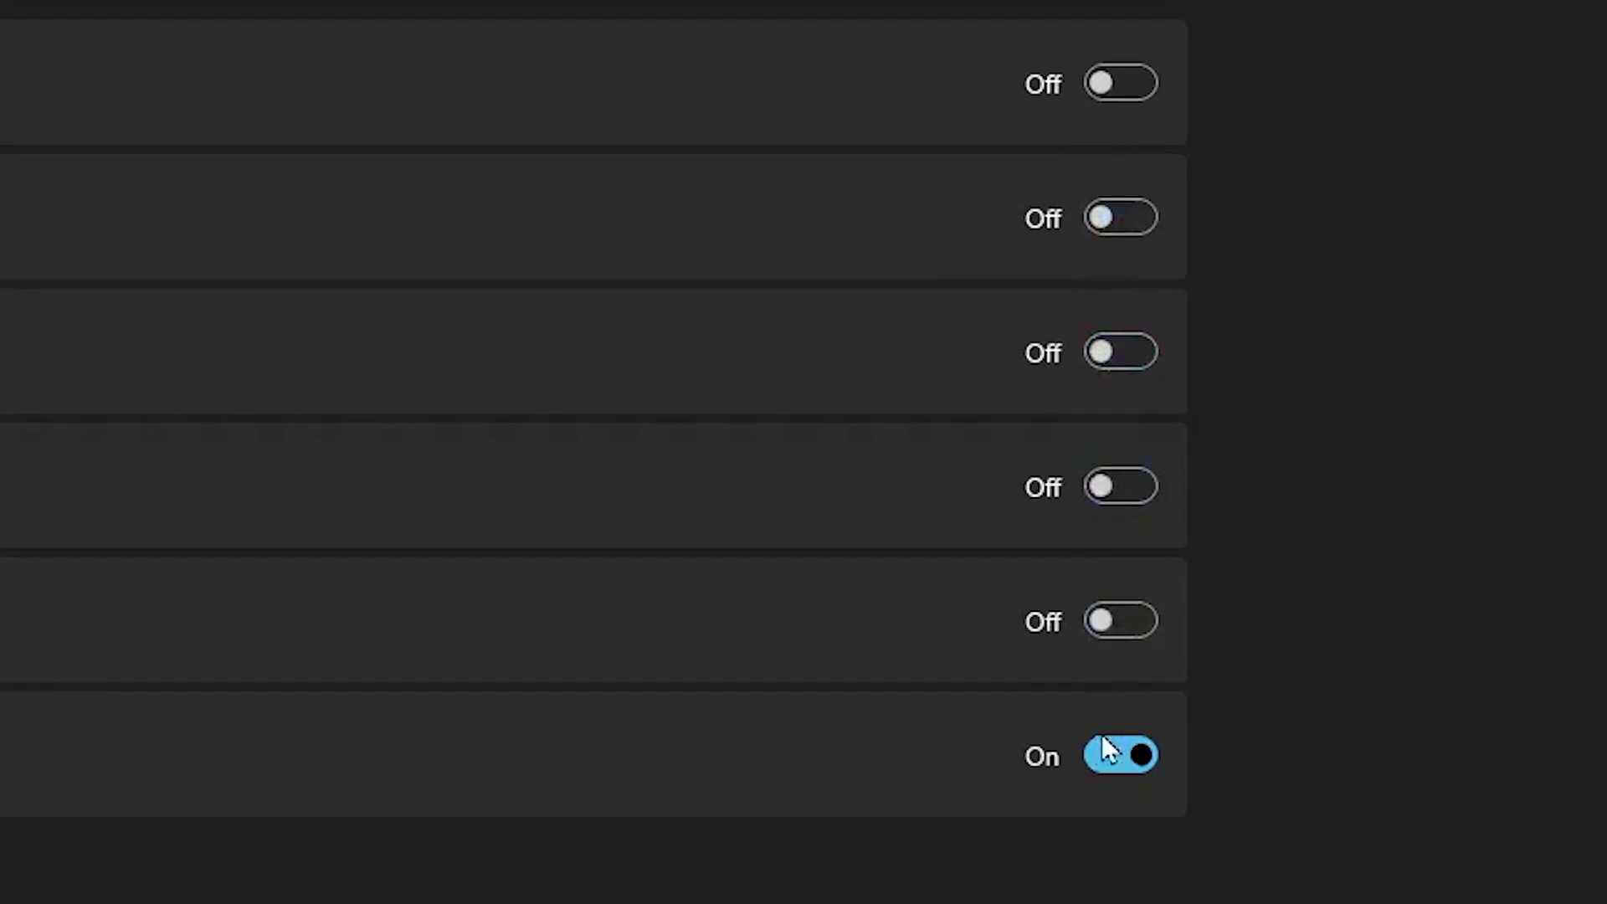
click(1076, 832)
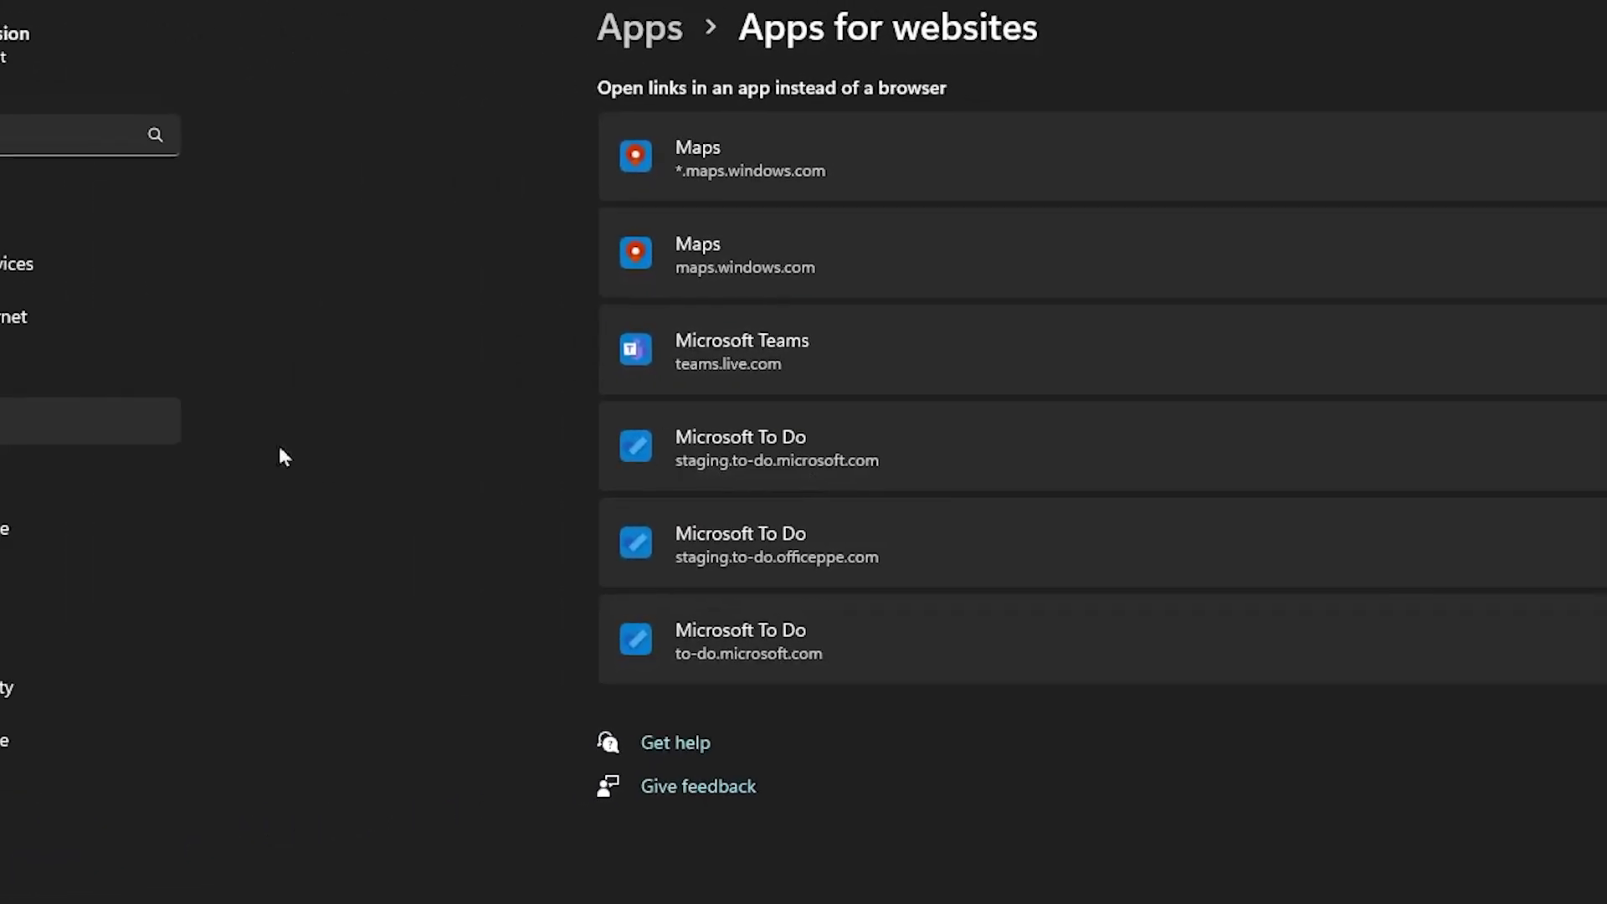
click(126, 577)
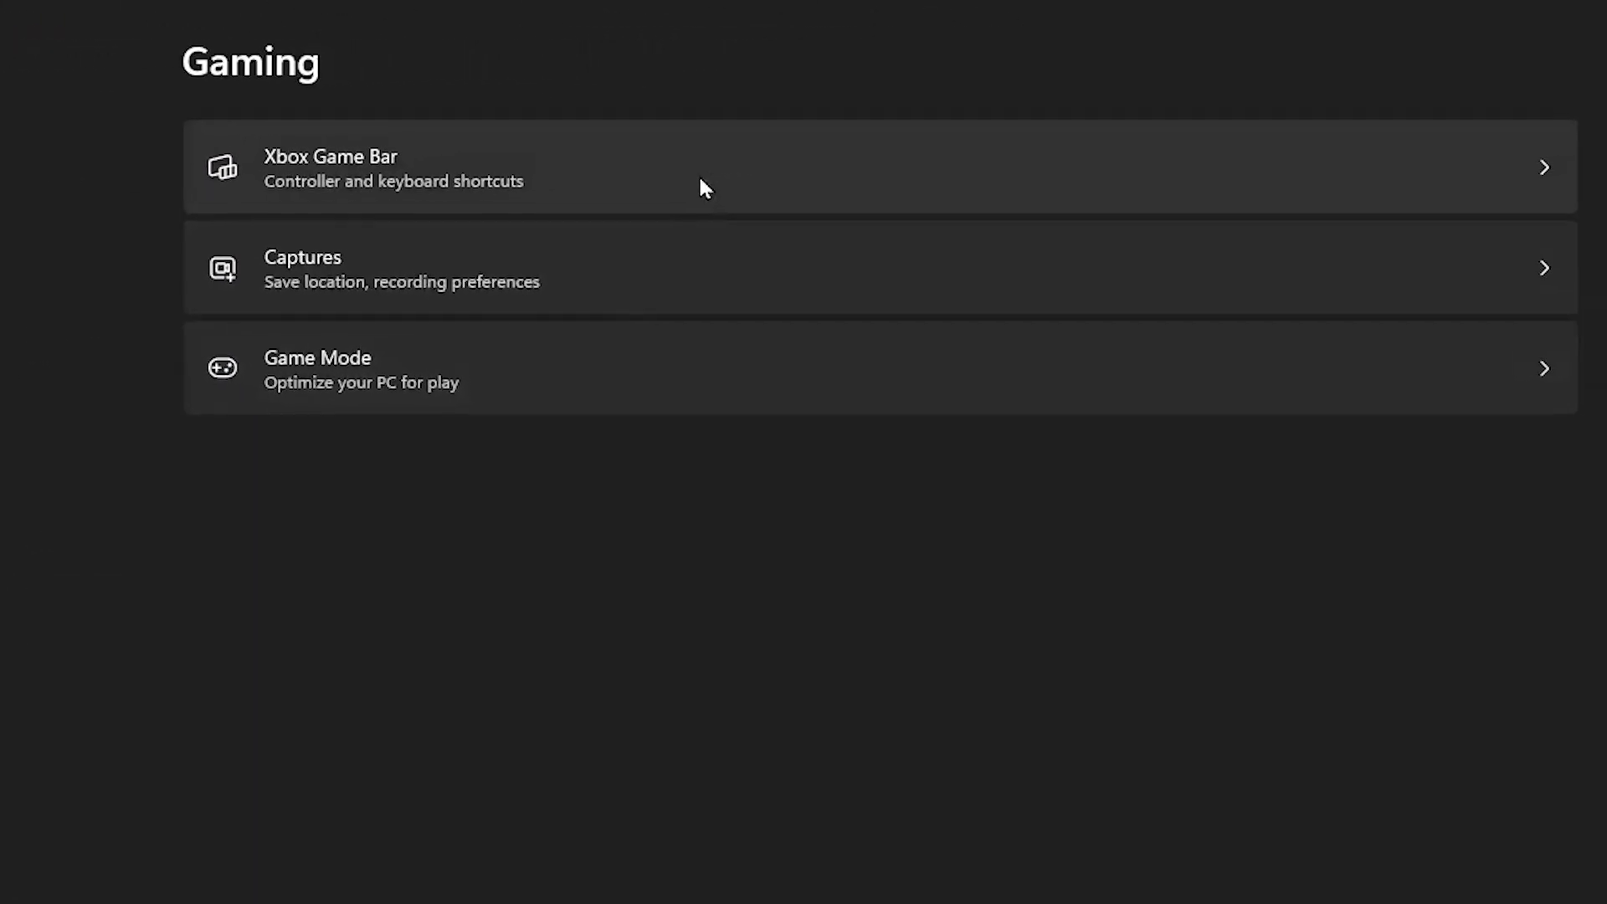
click(1213, 161)
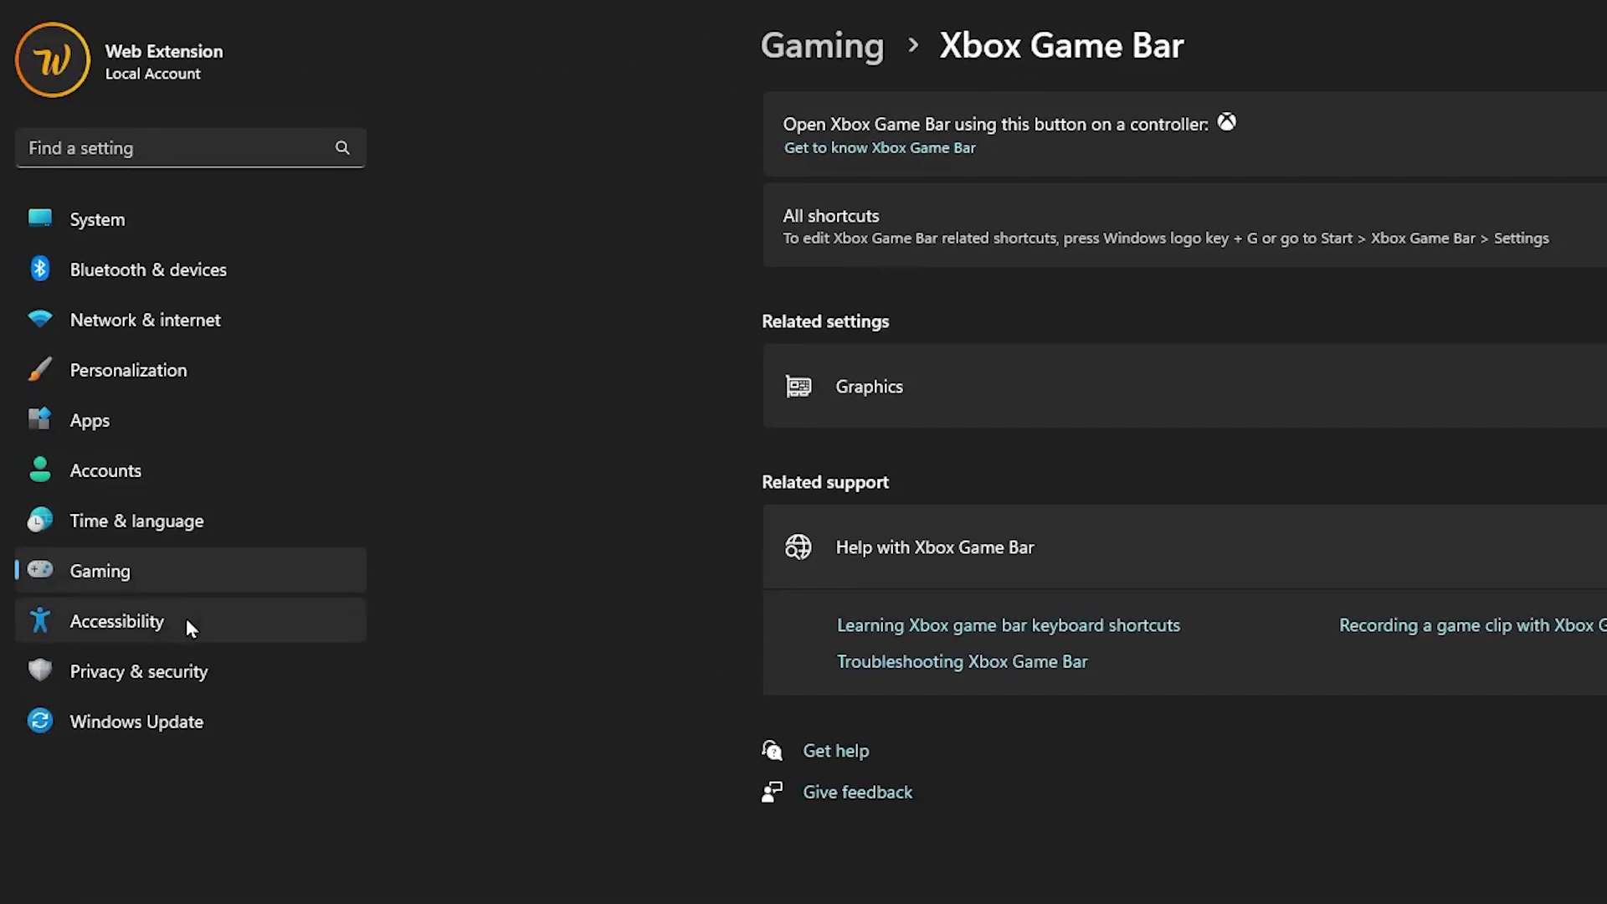
Visit Accessibility's Mouse pointer and touch page, then the Mouse settings page.
click(201, 618)
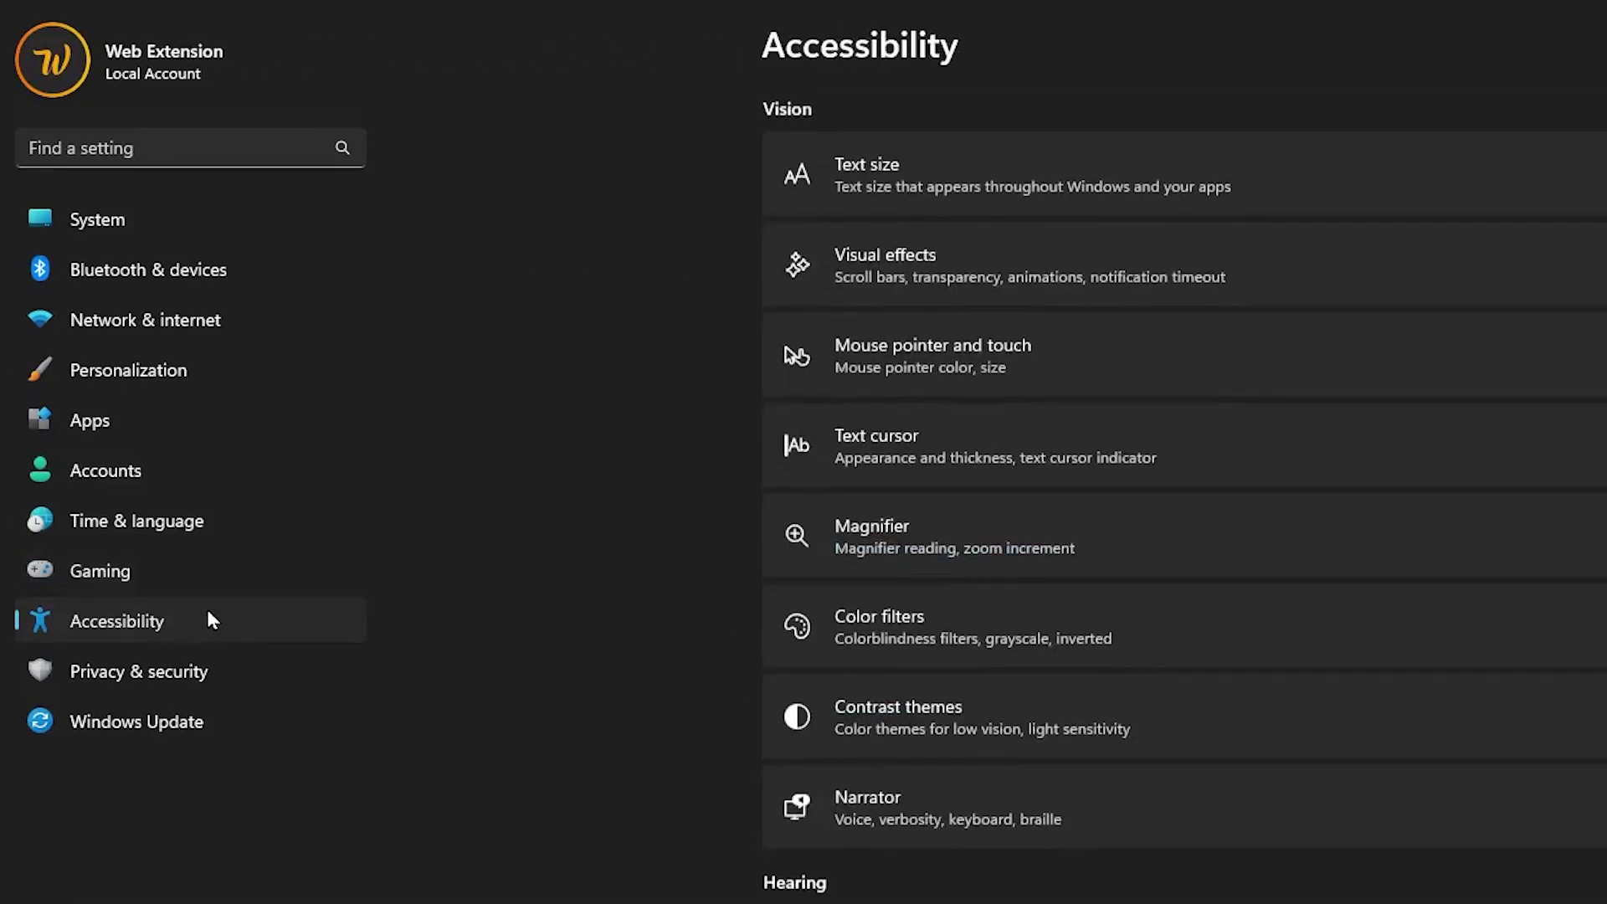
click(1105, 362)
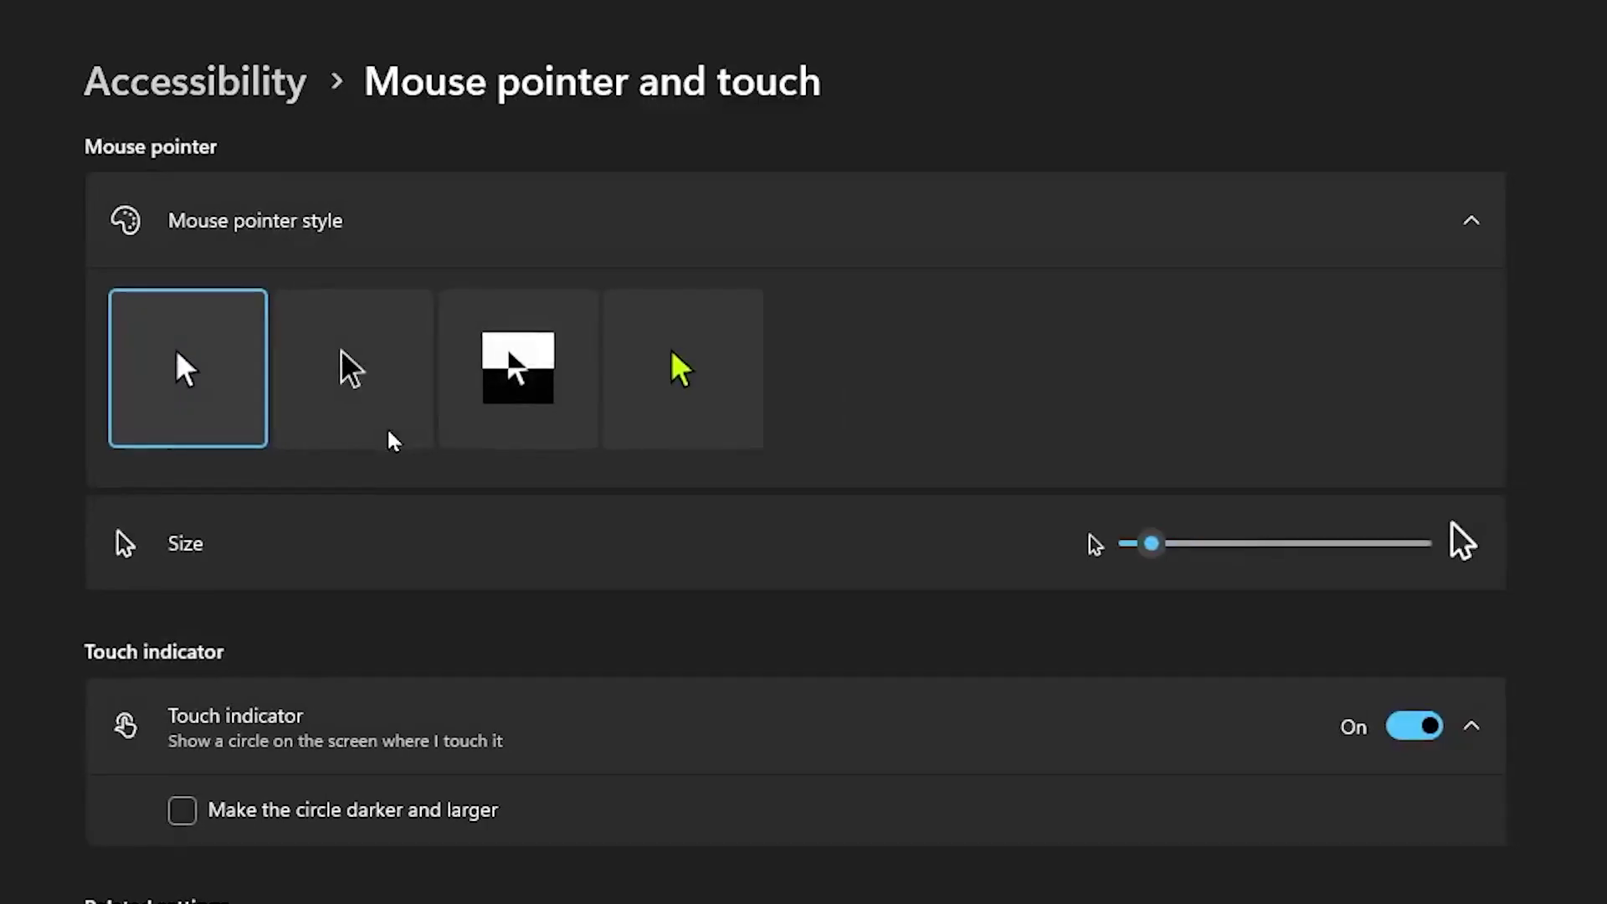
scroll(334, 452, down, 5)
click(273, 620)
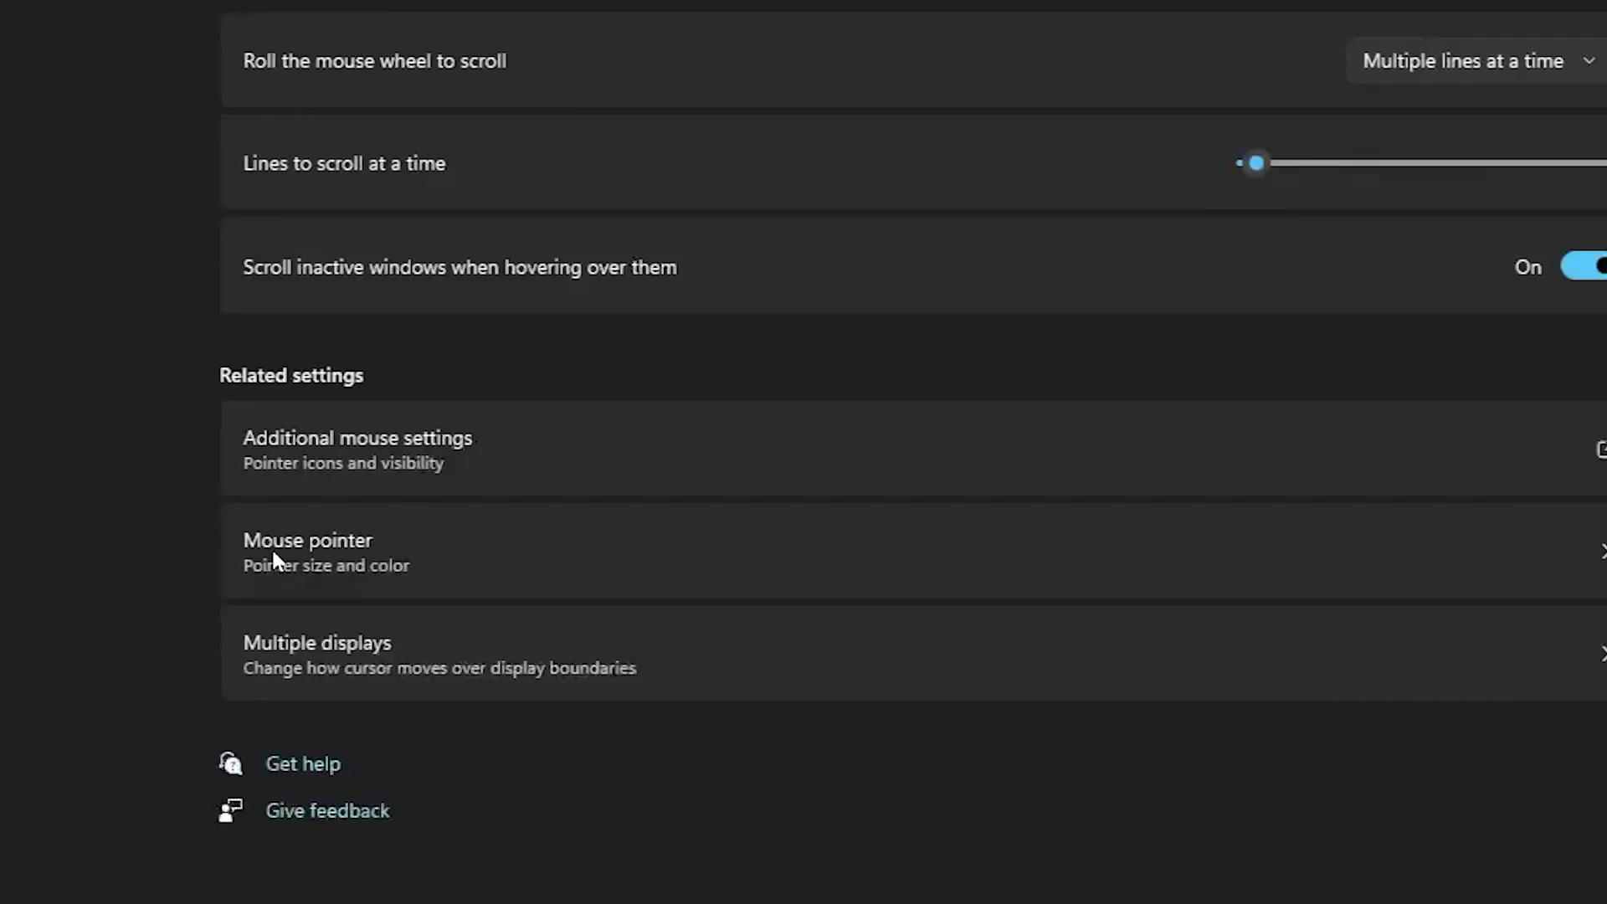
Review the Pointers and Pointer Options tabs in Mouse Properties and accept them.
click(434, 441)
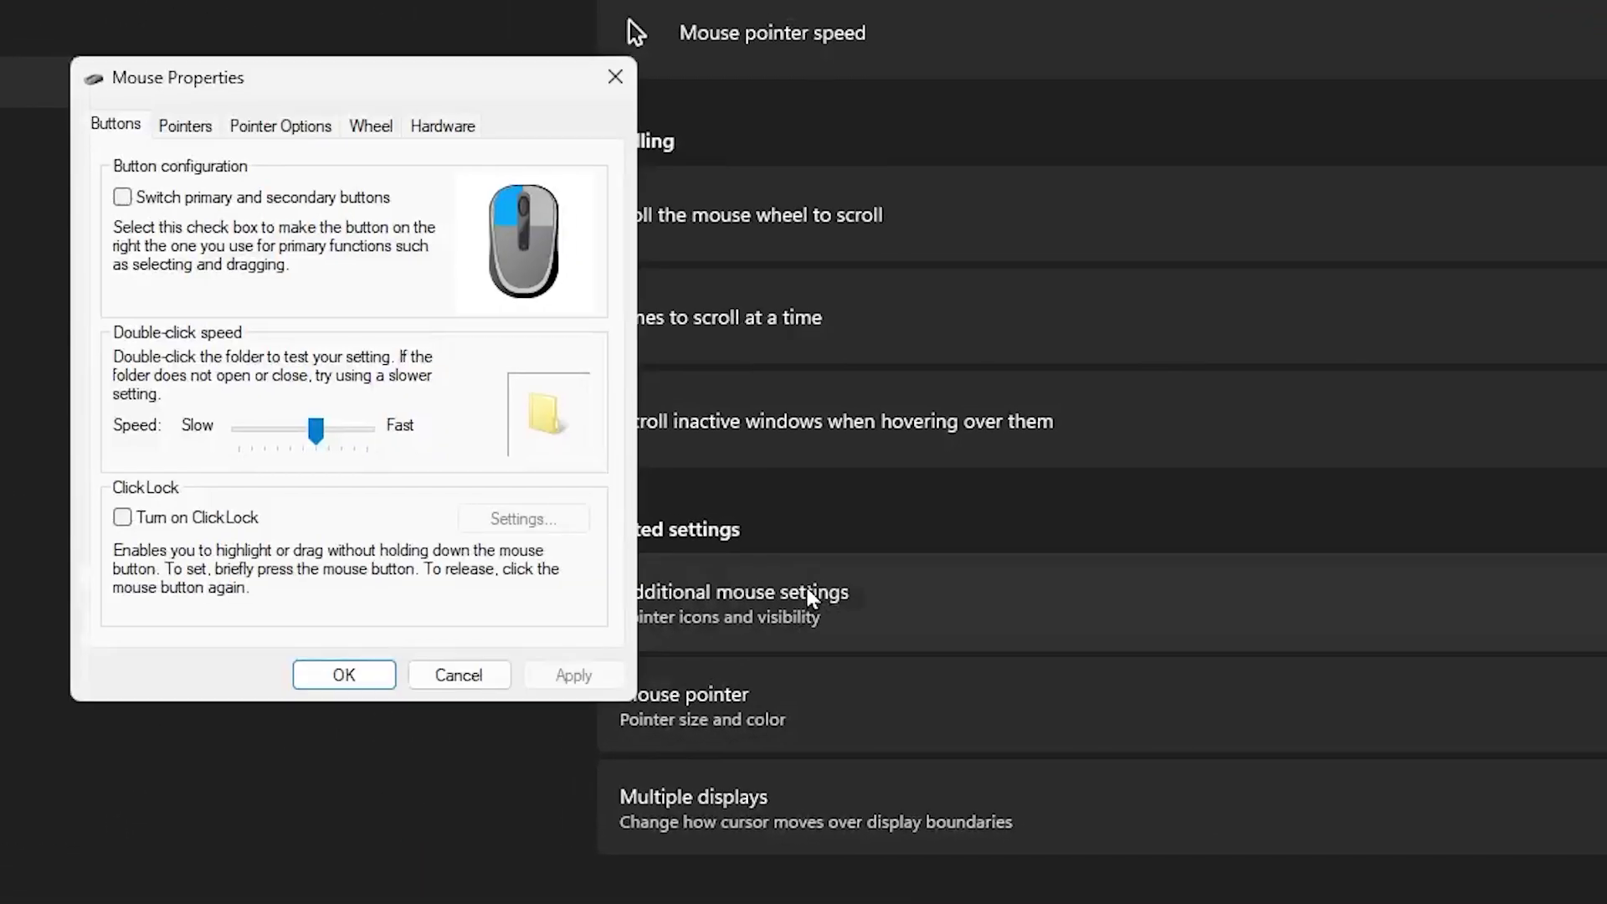
click(190, 127)
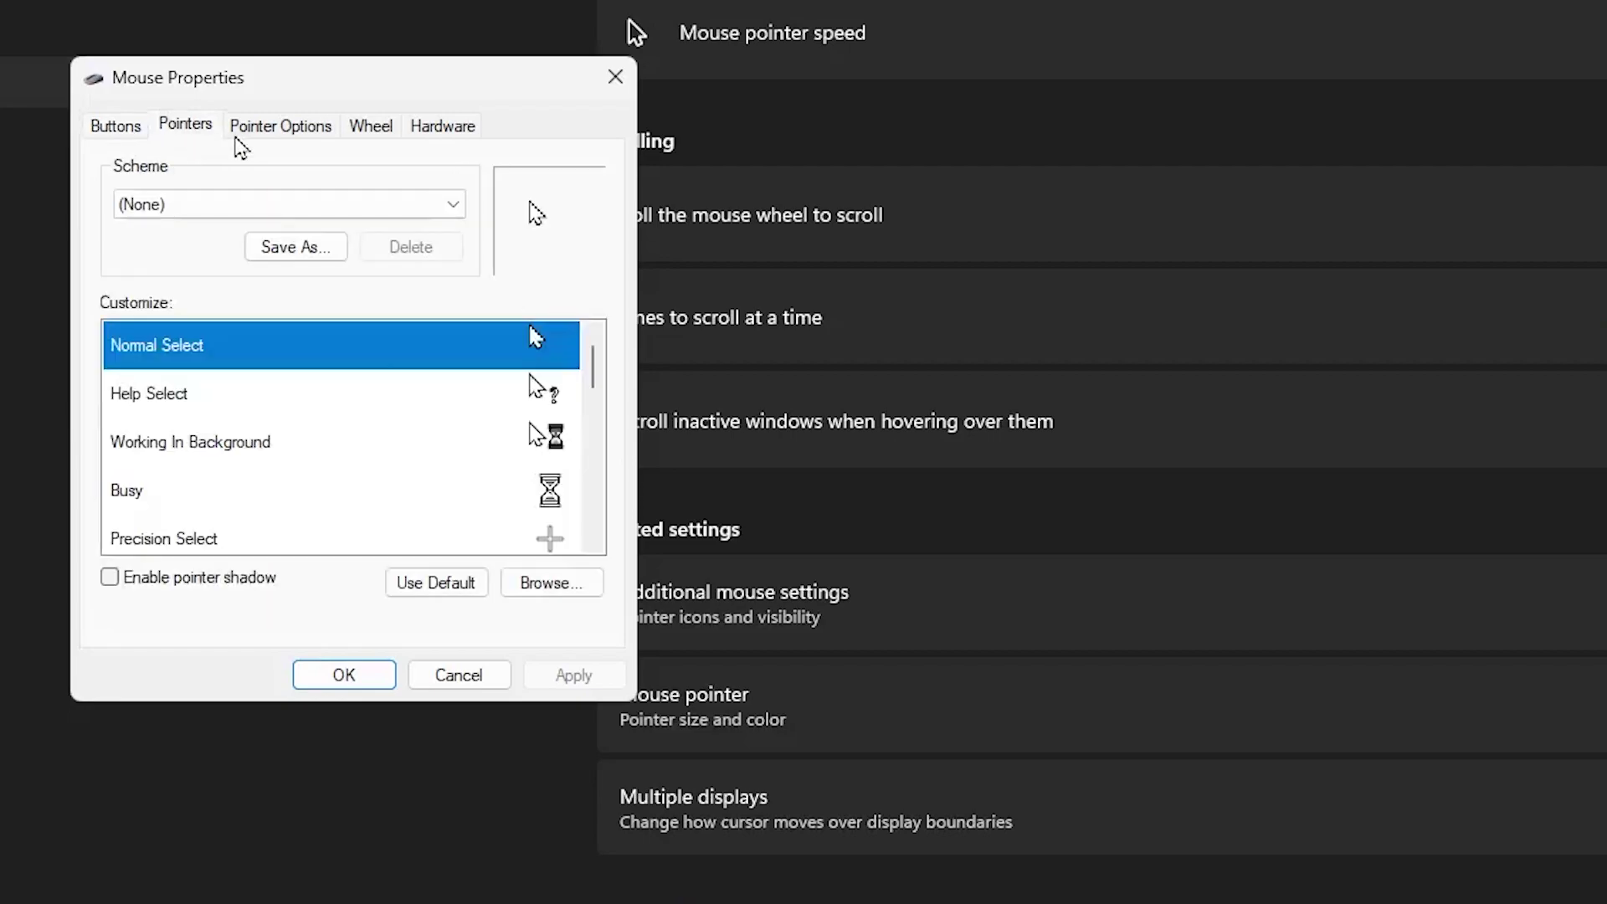
click(268, 127)
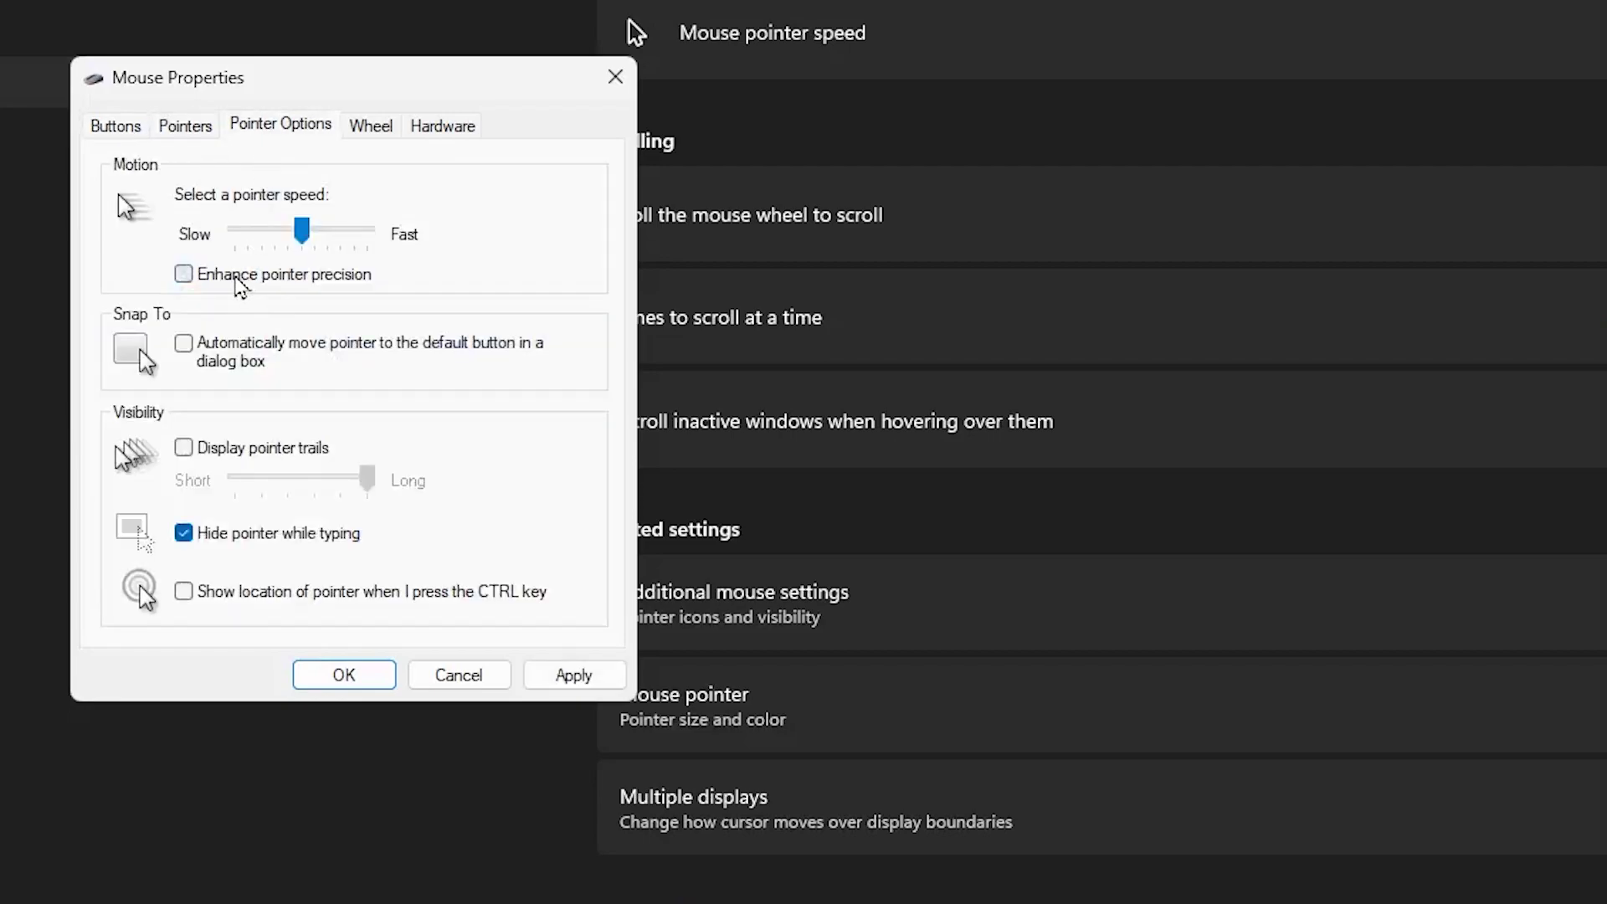
click(322, 675)
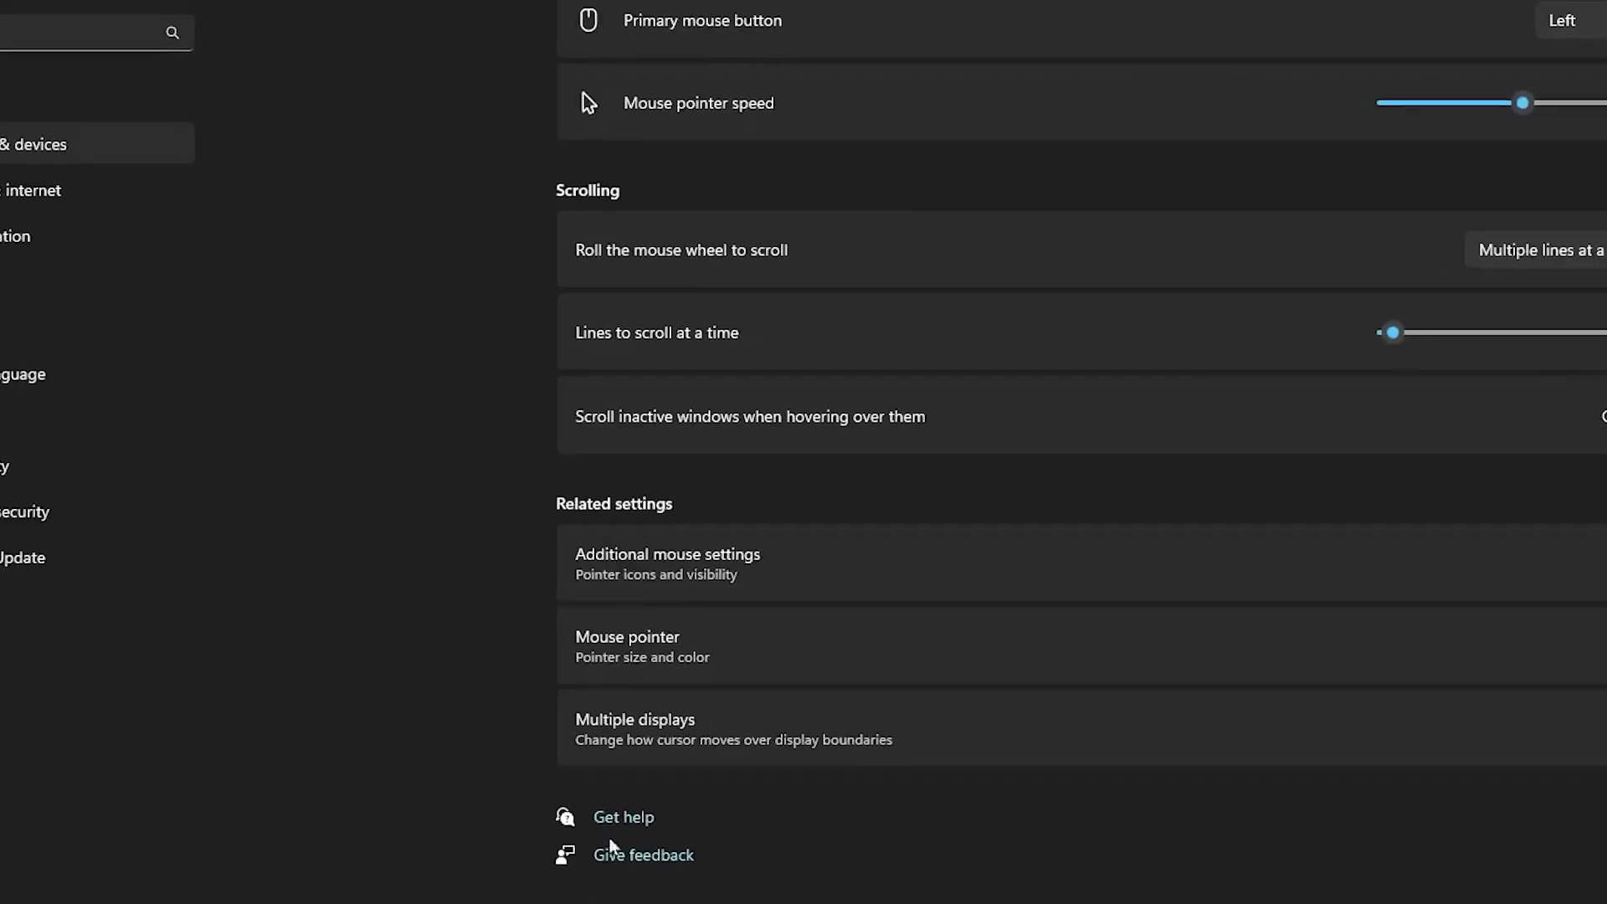
click(693, 883)
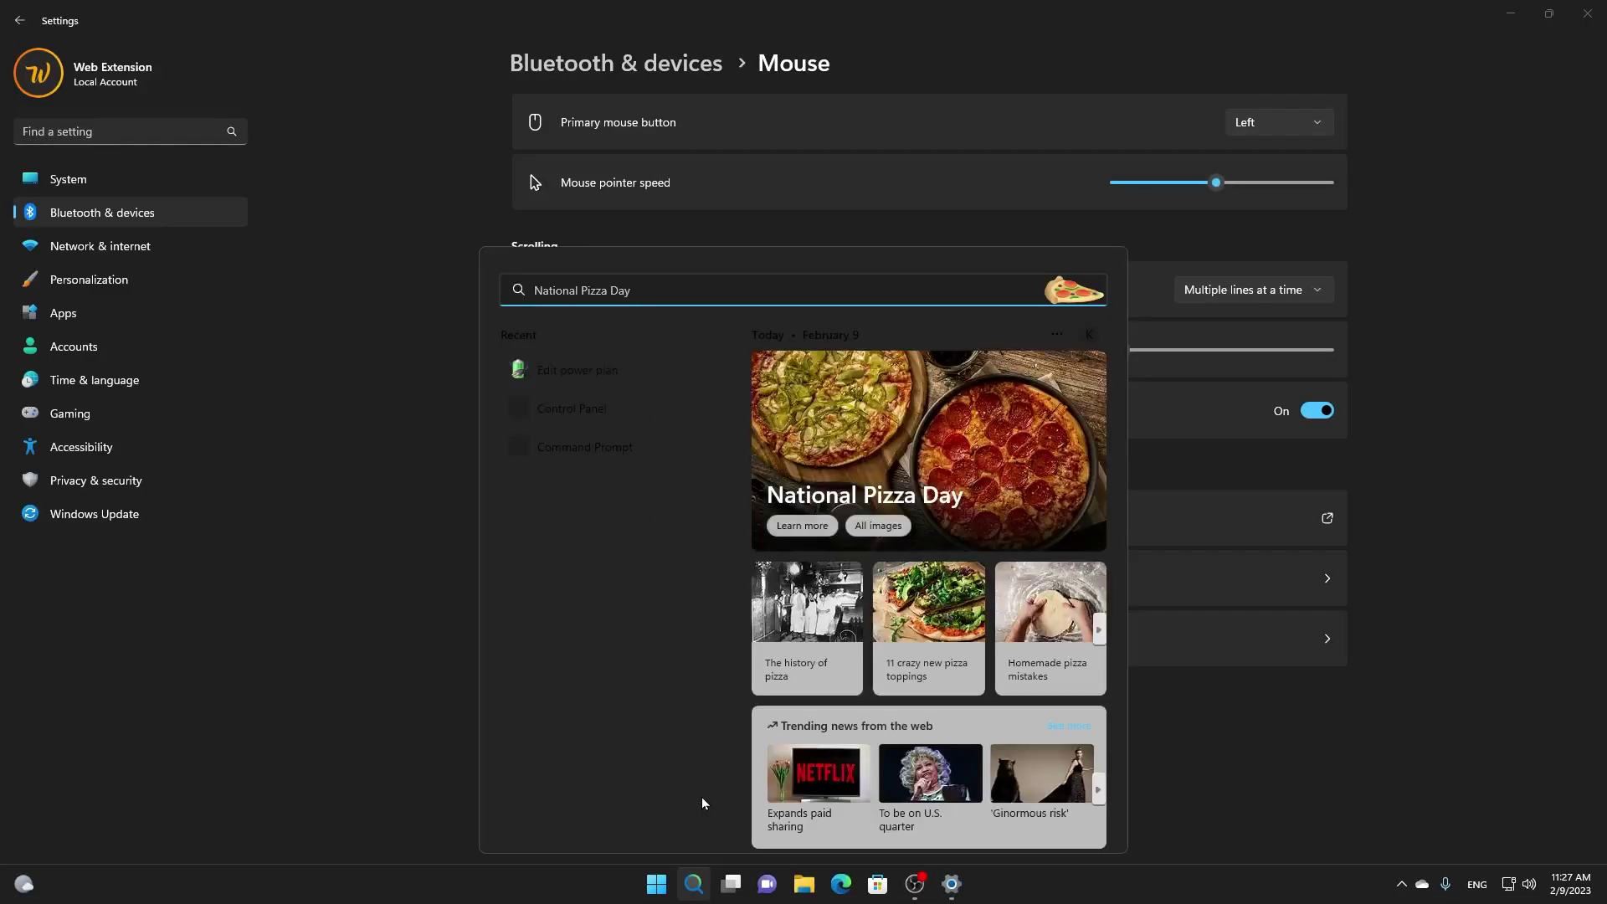
In Control Panel's Power Options, select the High performance power plan.
text(control pa)
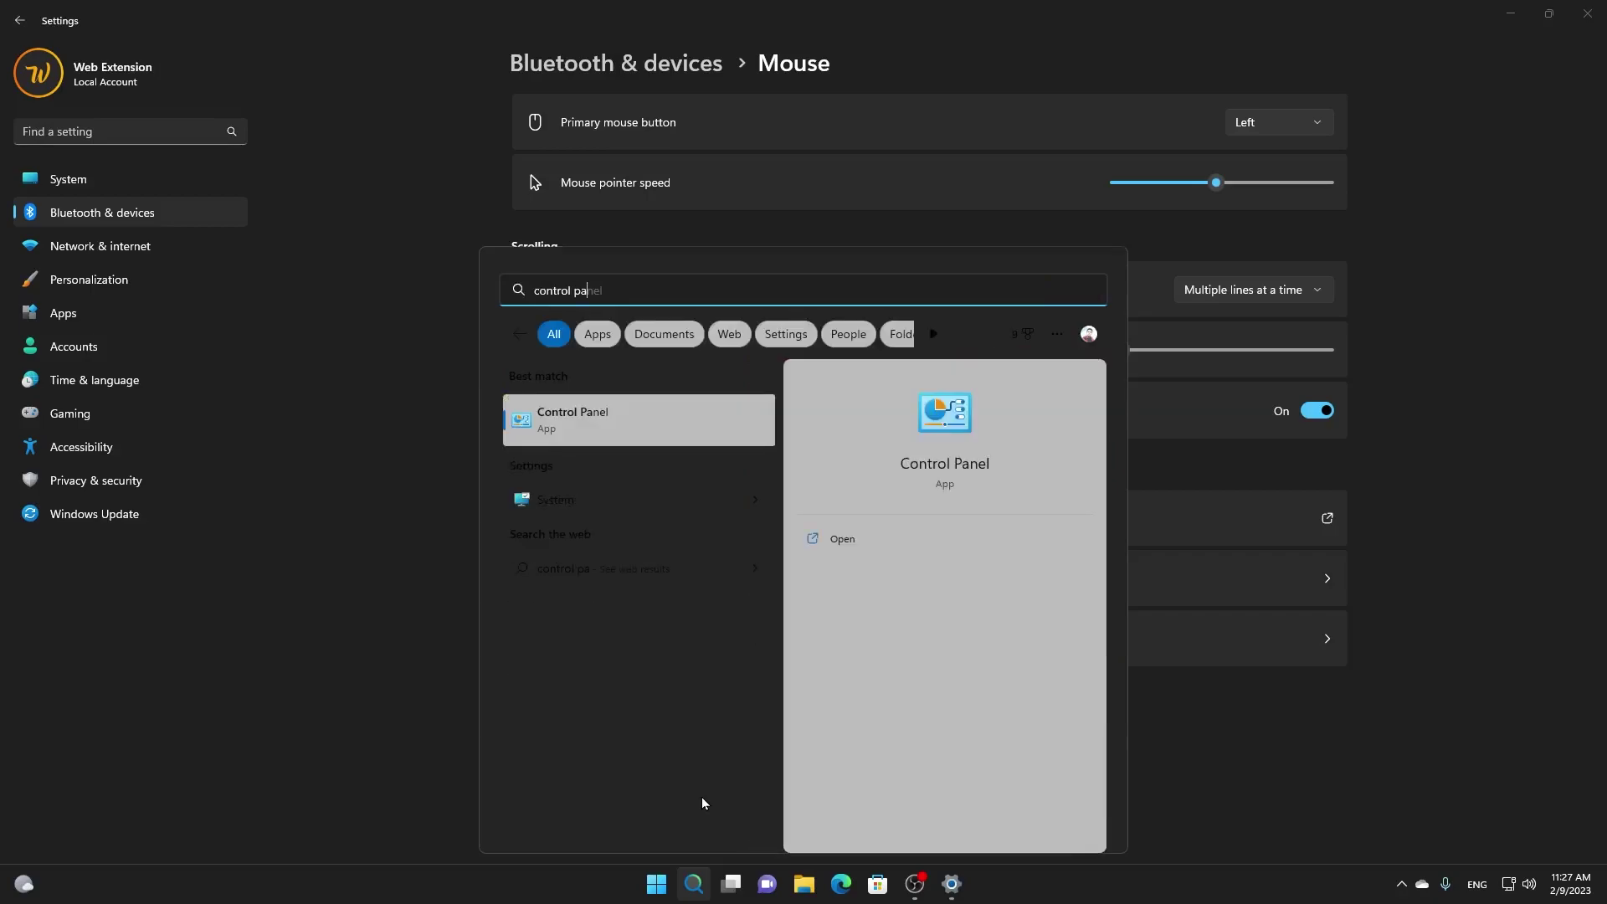
key(Return)
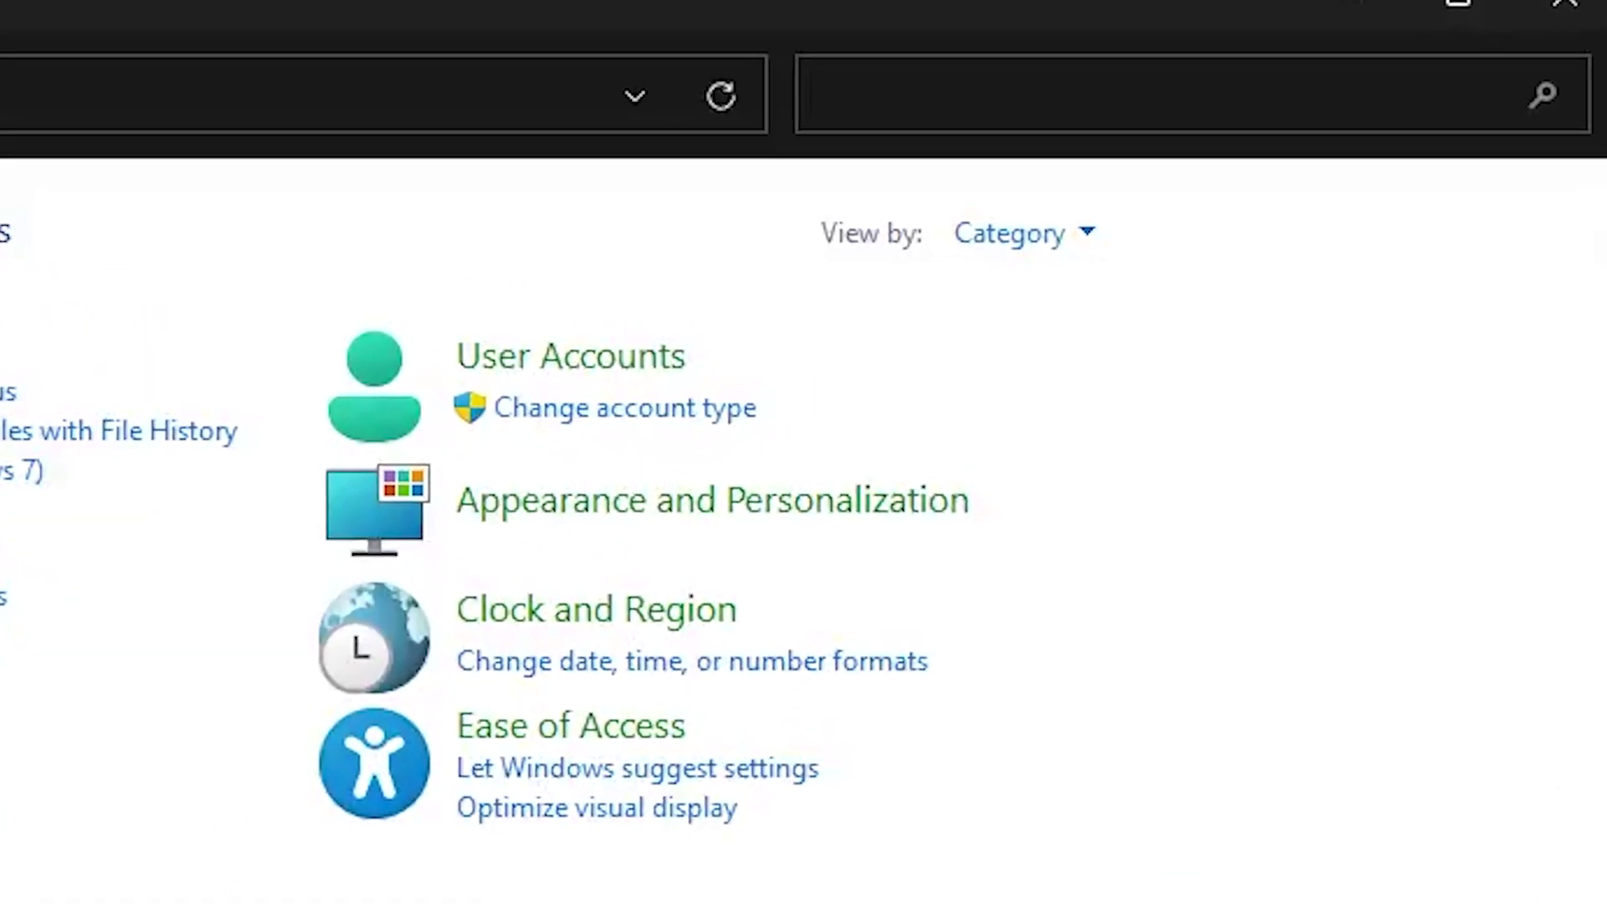
text(power)
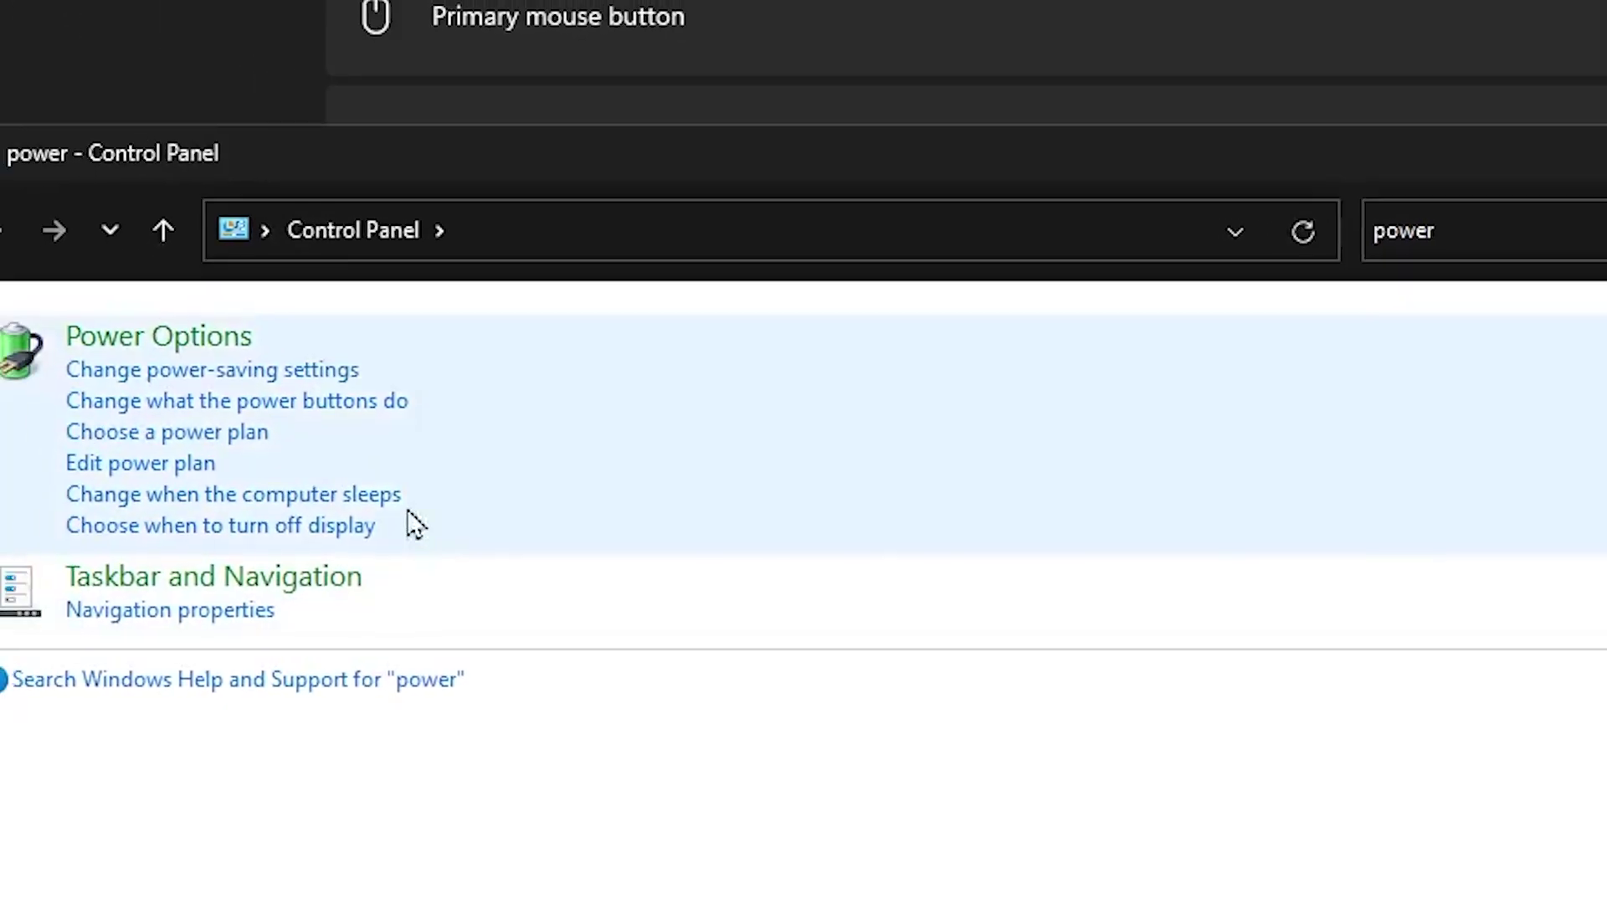
click(435, 407)
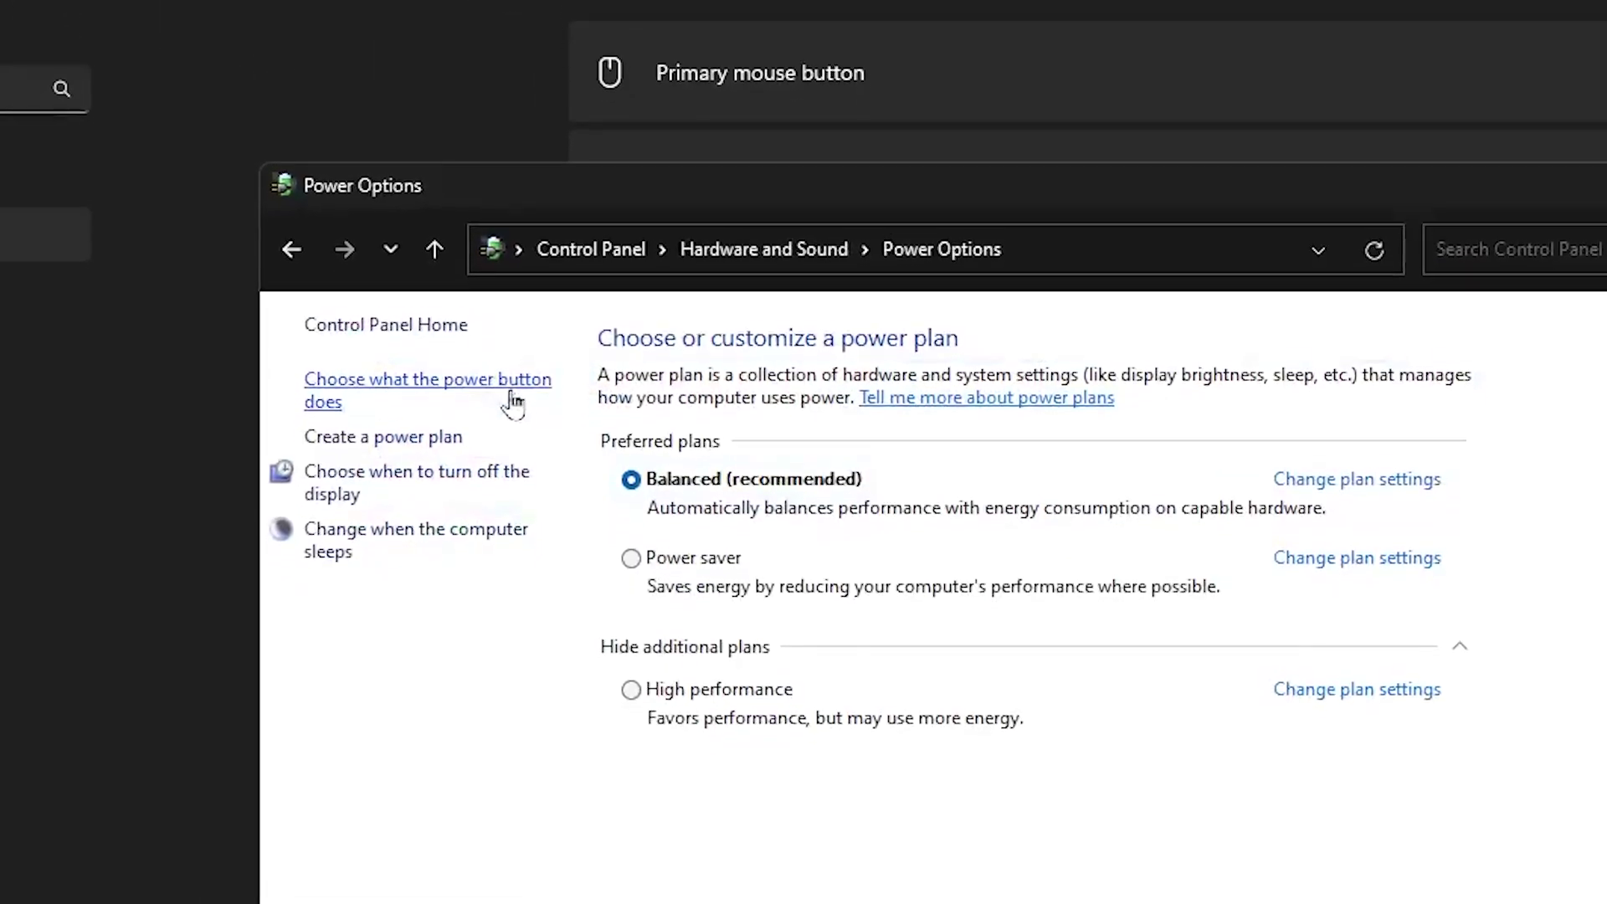
click(725, 775)
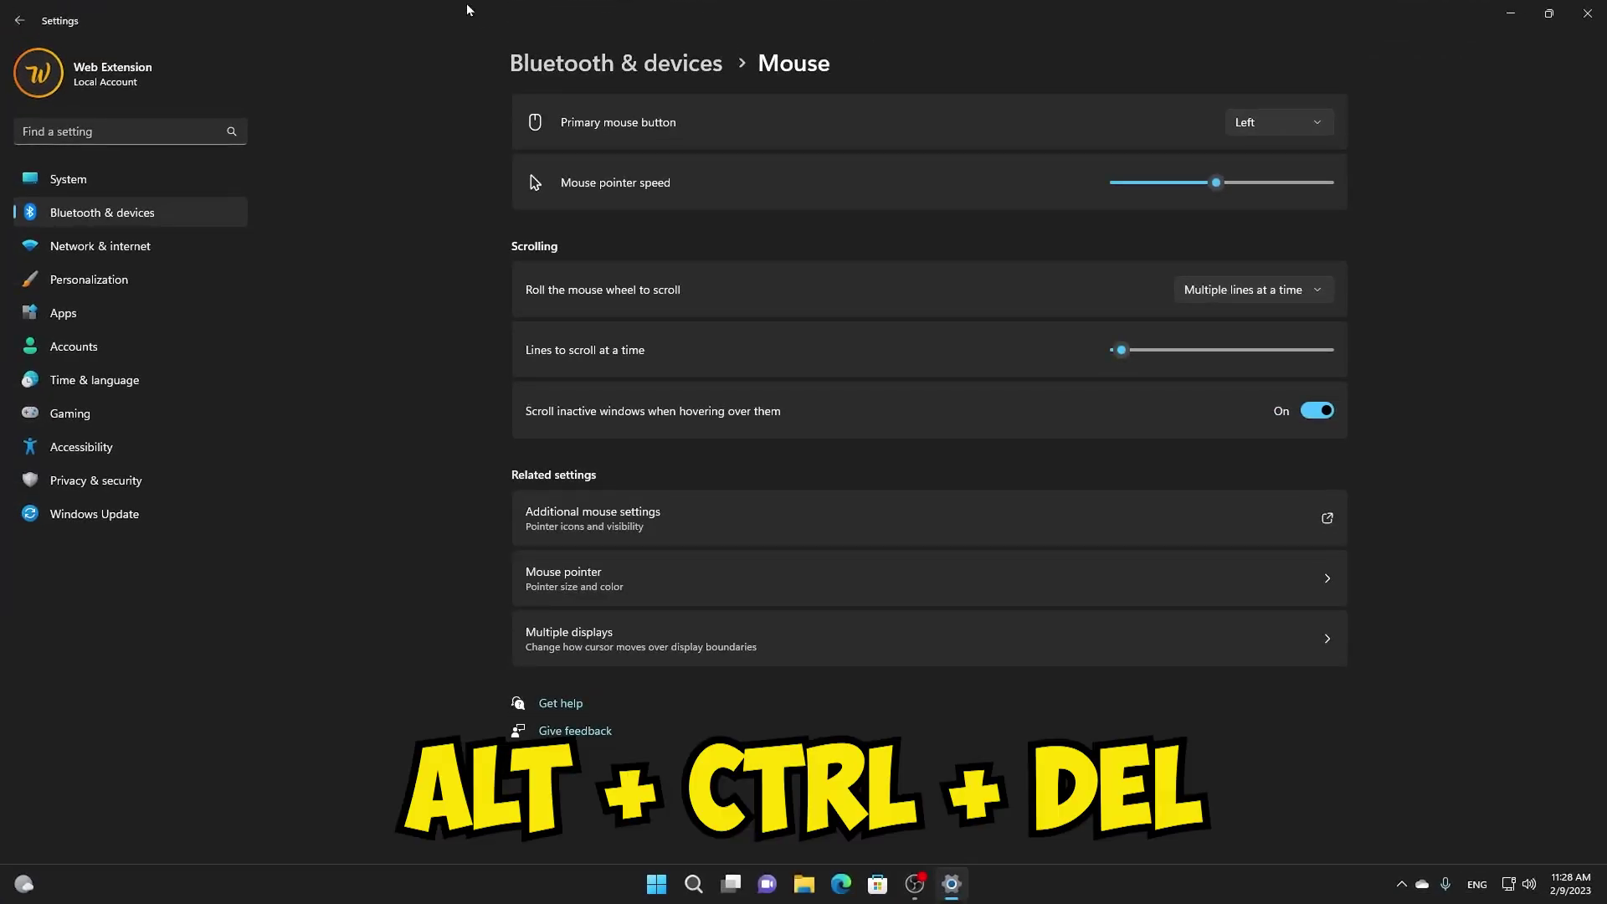
key(ctrl+alt+Delete)
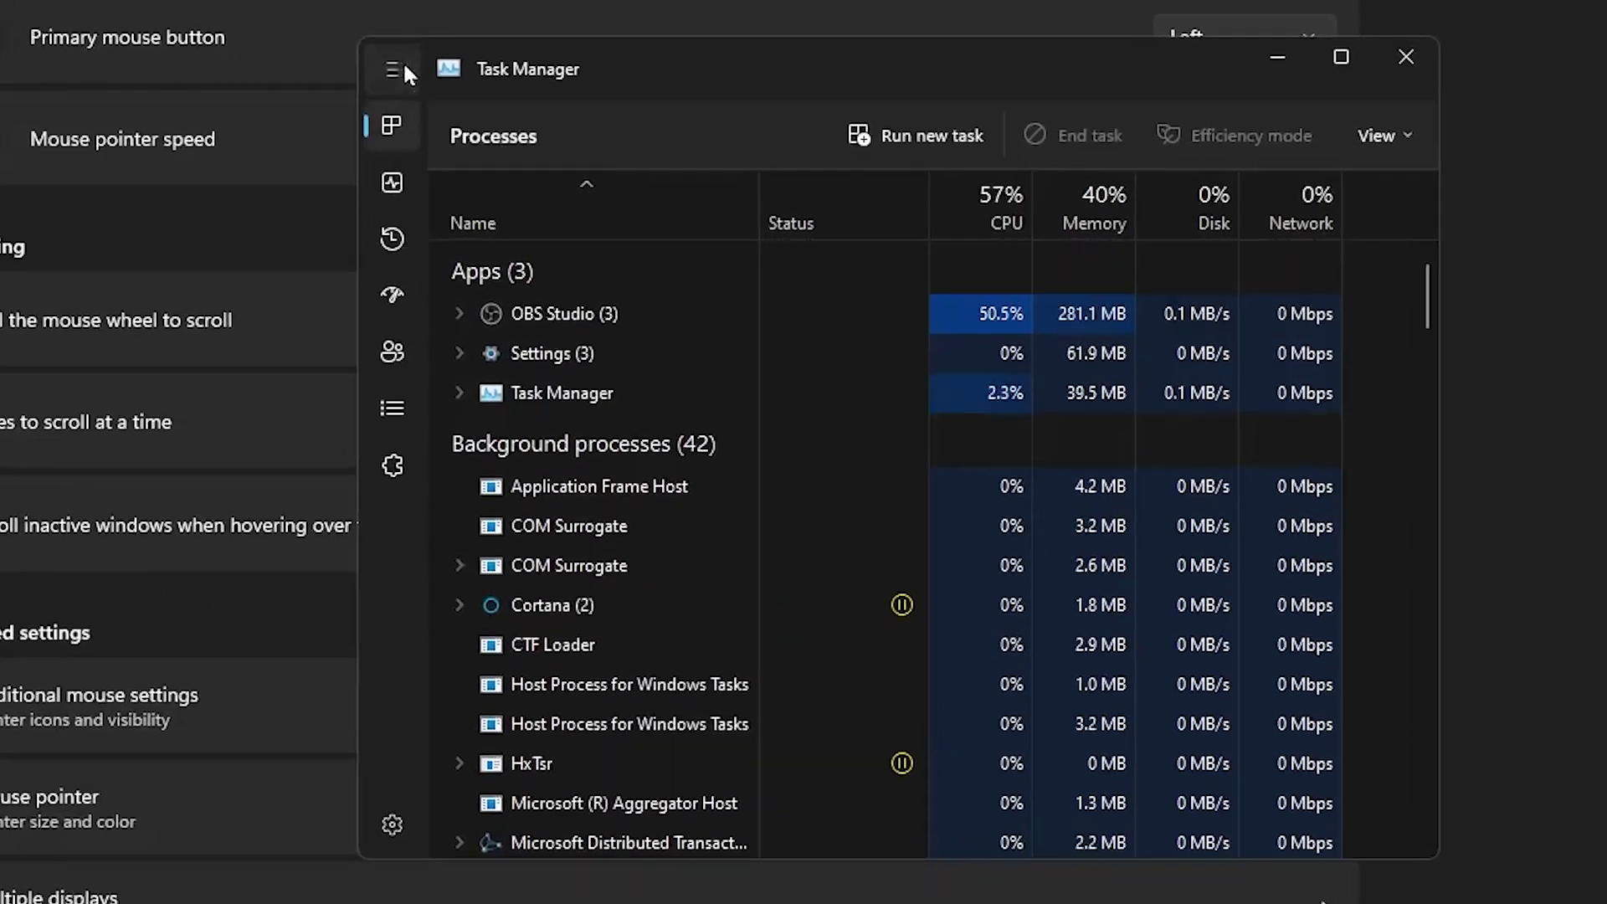
On the Startup apps page, disable Cortana and Microsoft Teams.
click(775, 141)
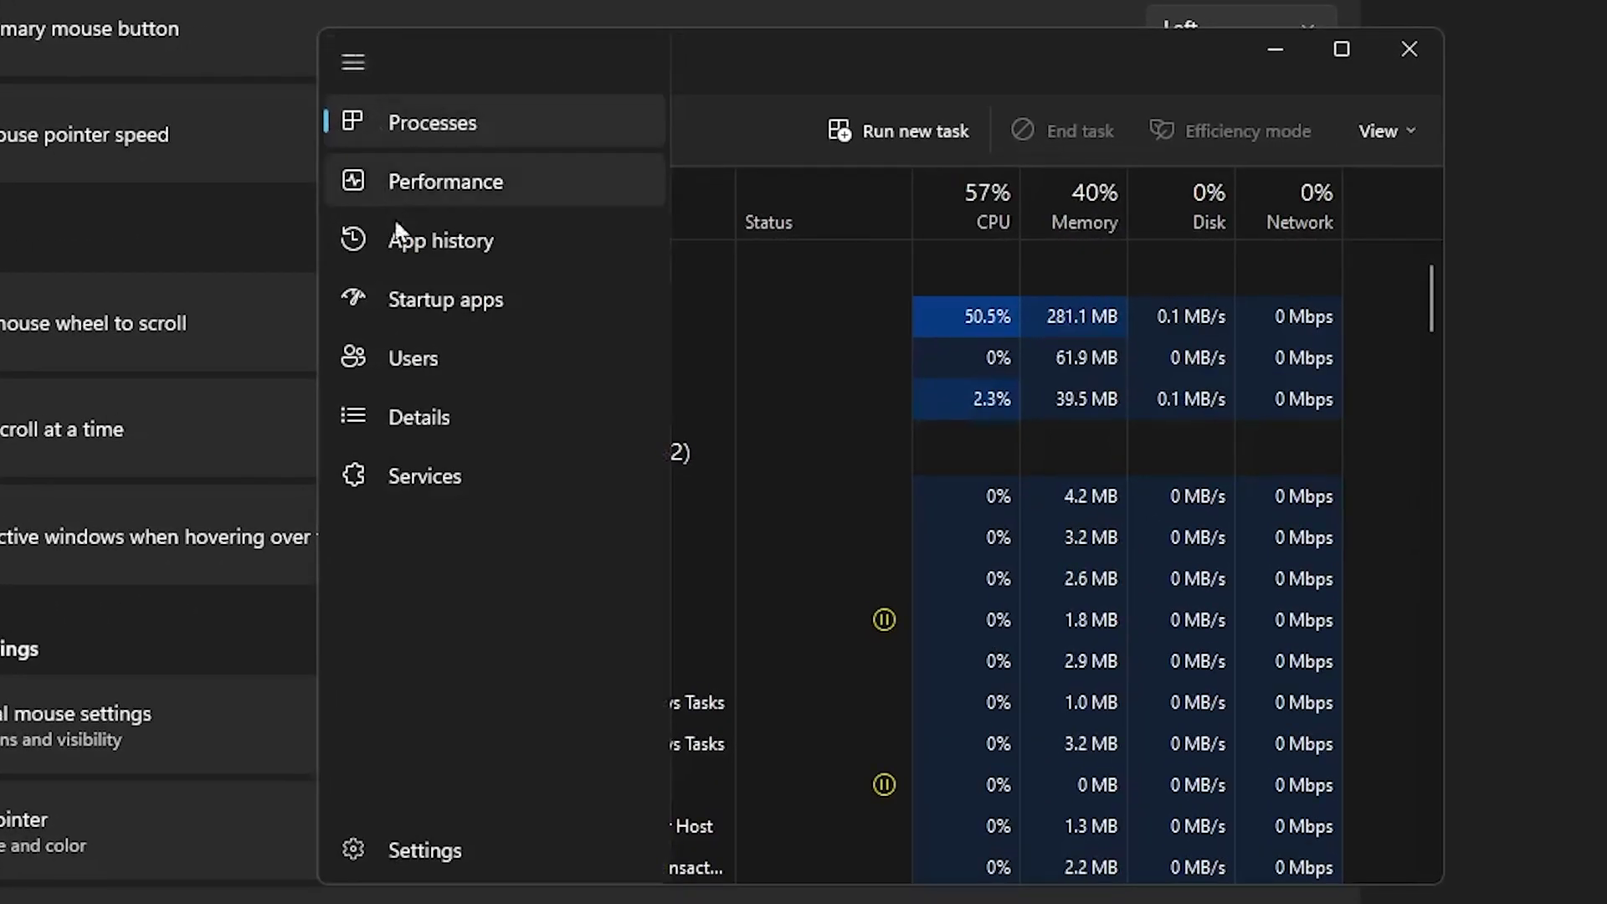
click(432, 300)
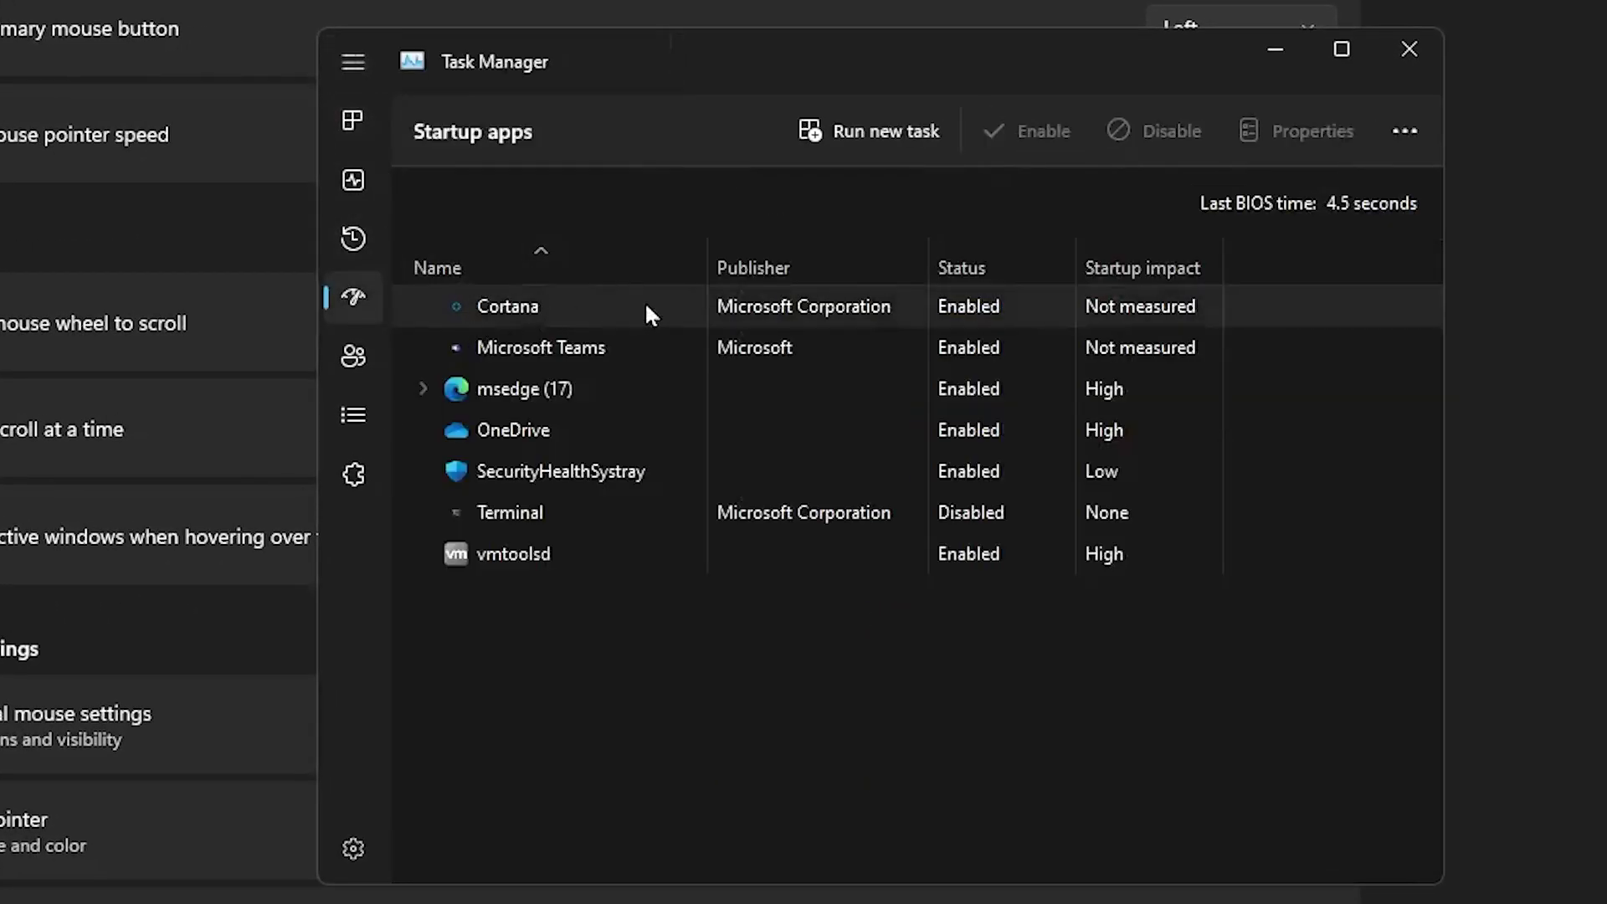
right_click(936, 304)
click(979, 325)
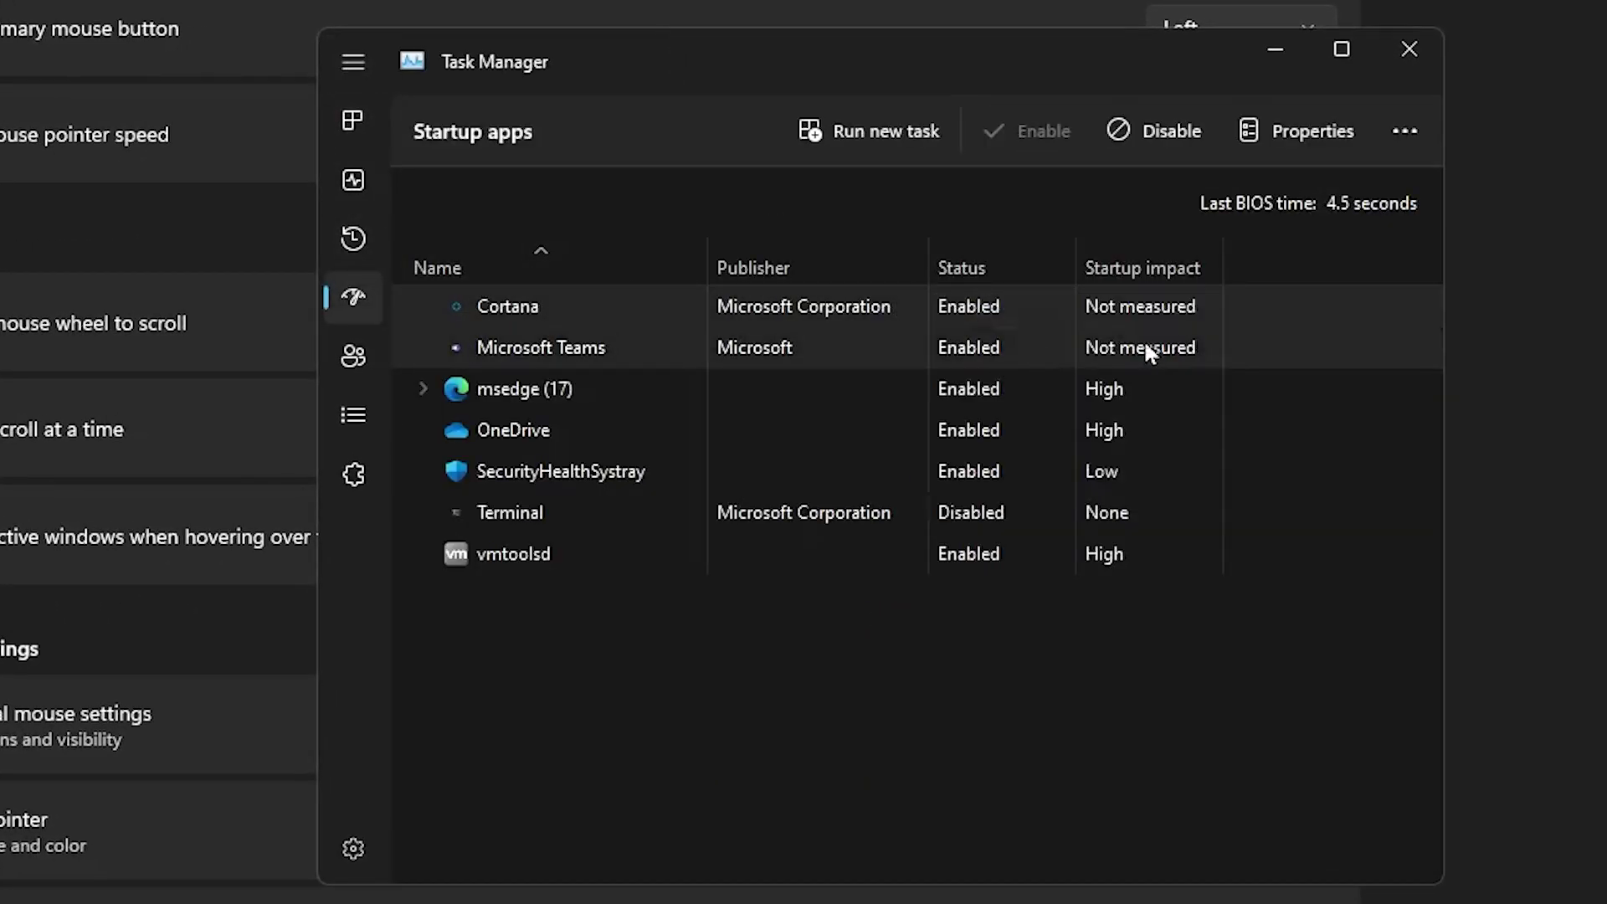
right_click(952, 340)
click(1028, 371)
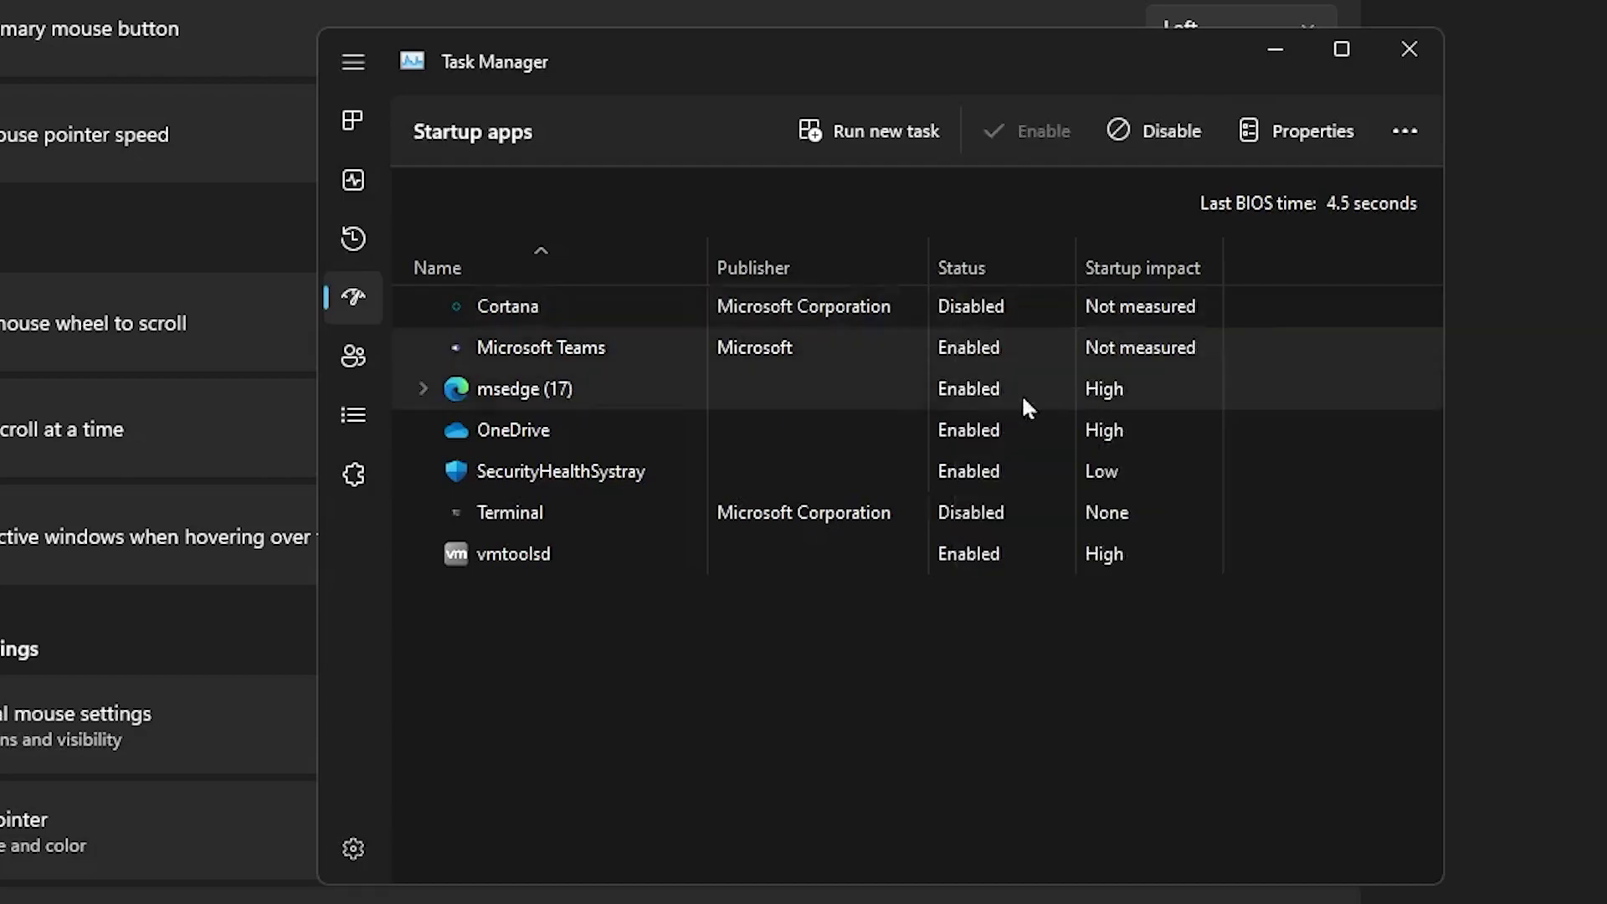
Disable msedge and OneDrive at startup and close Task Manager.
right_click(655, 385)
click(703, 399)
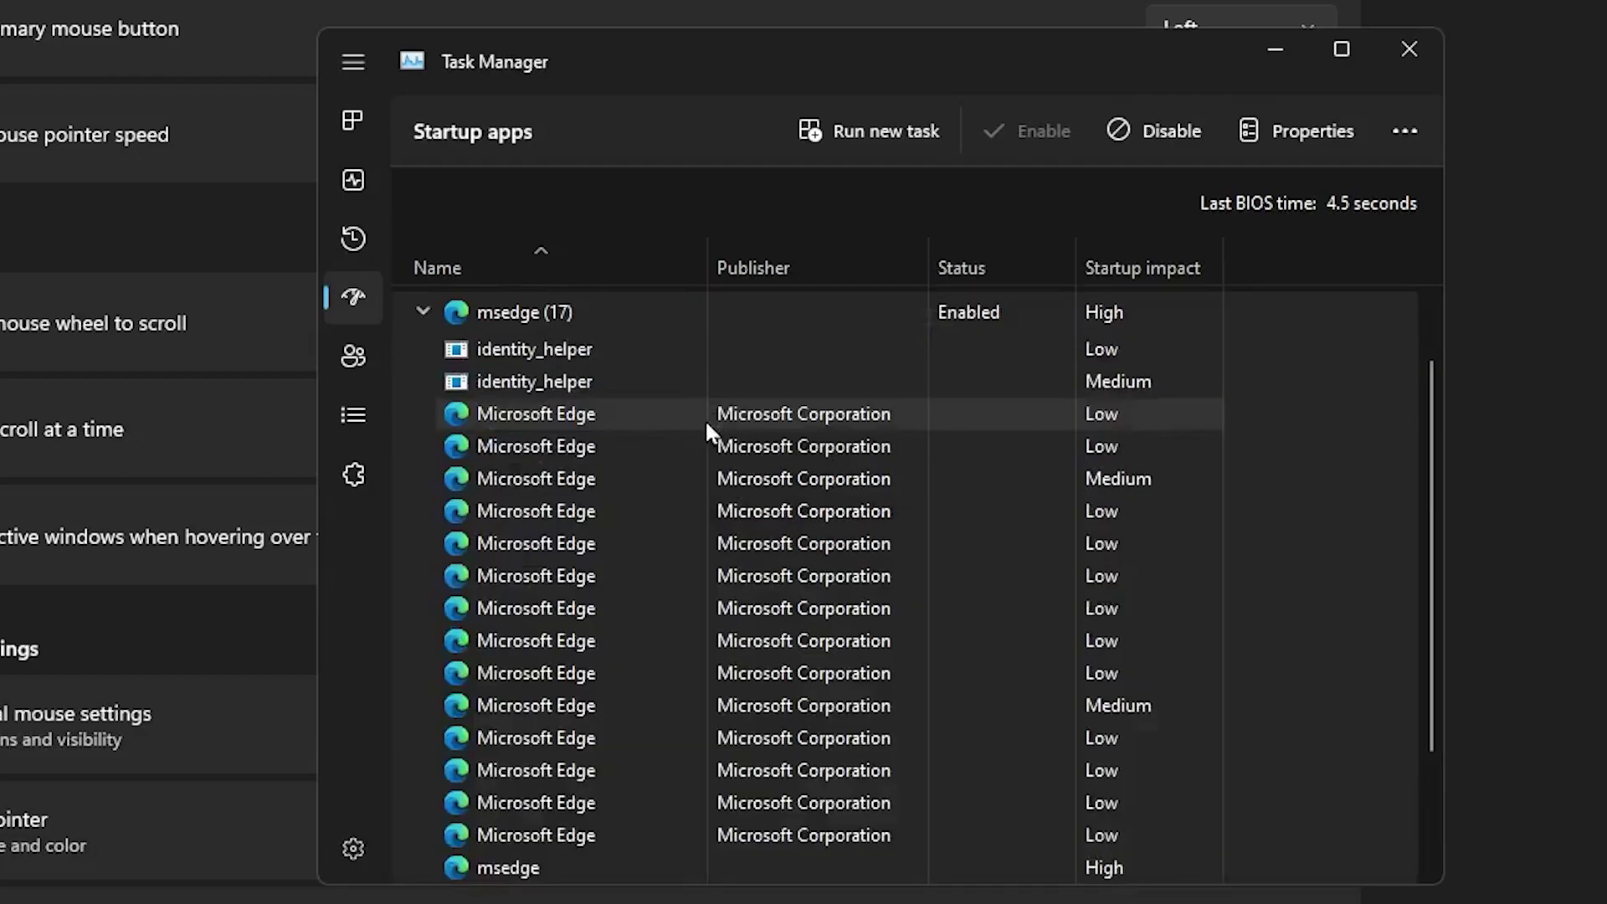
click(423, 312)
right_click(586, 390)
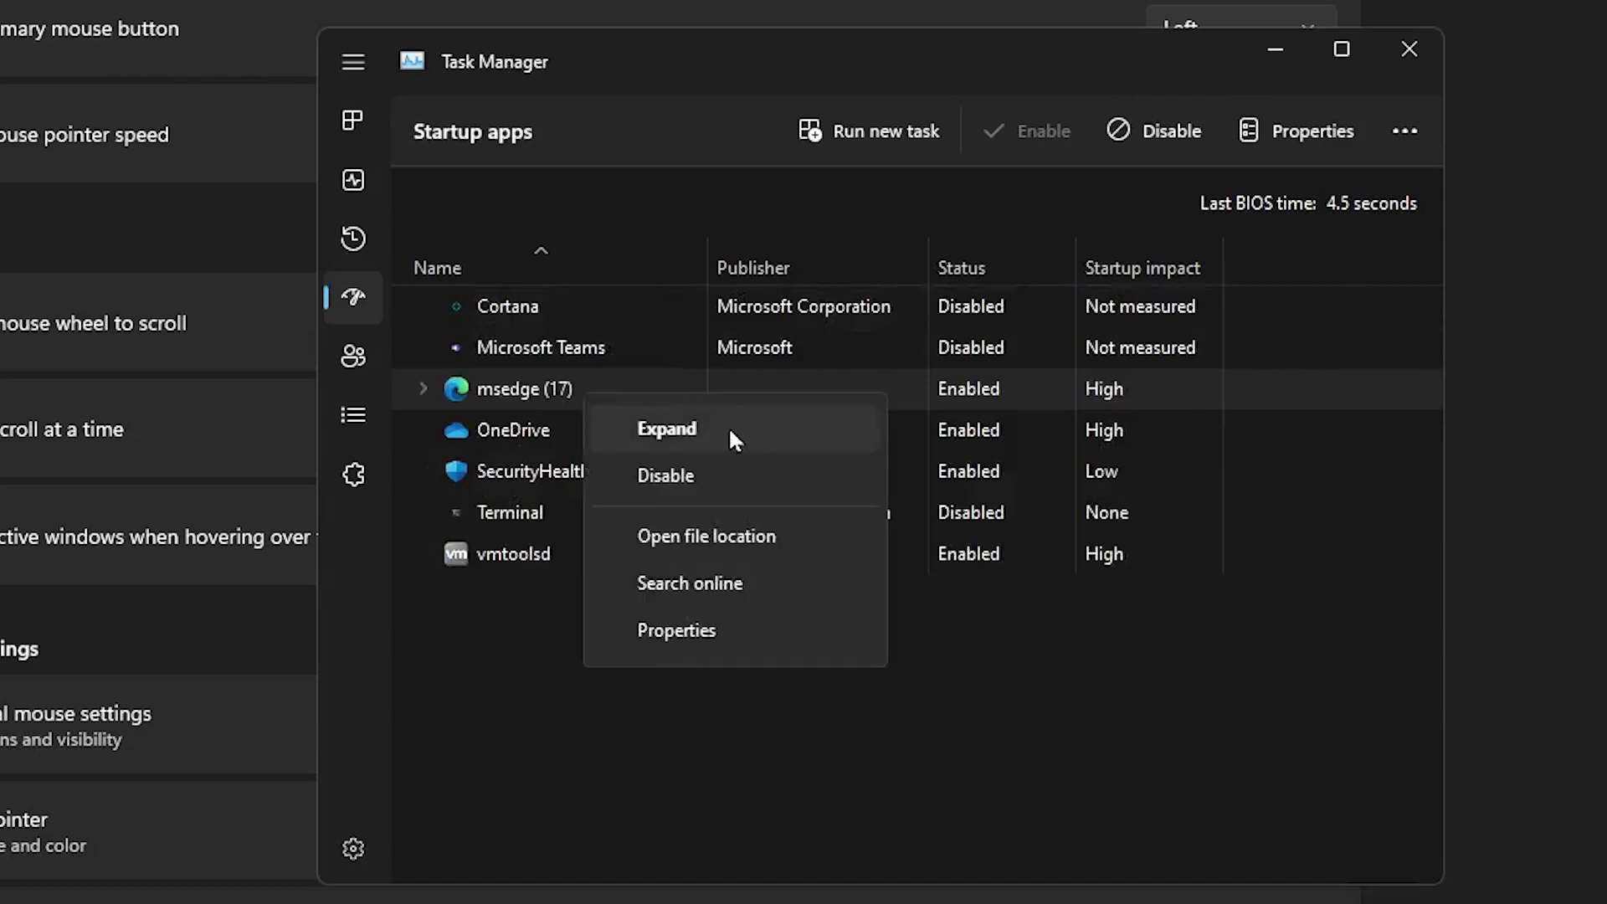
click(644, 469)
right_click(706, 444)
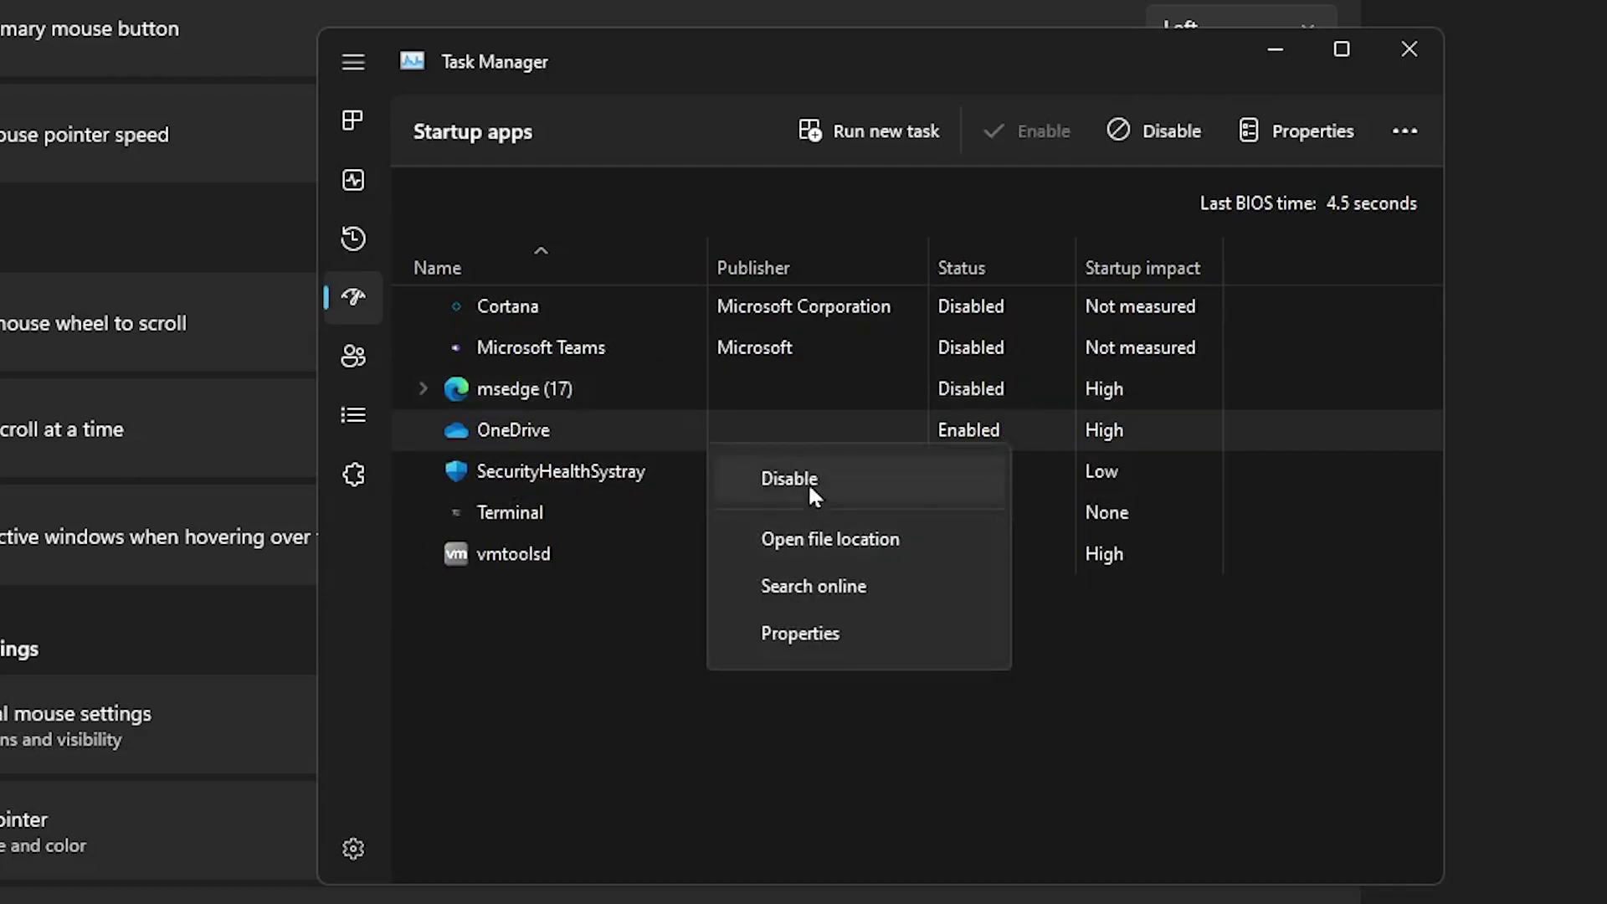
click(807, 478)
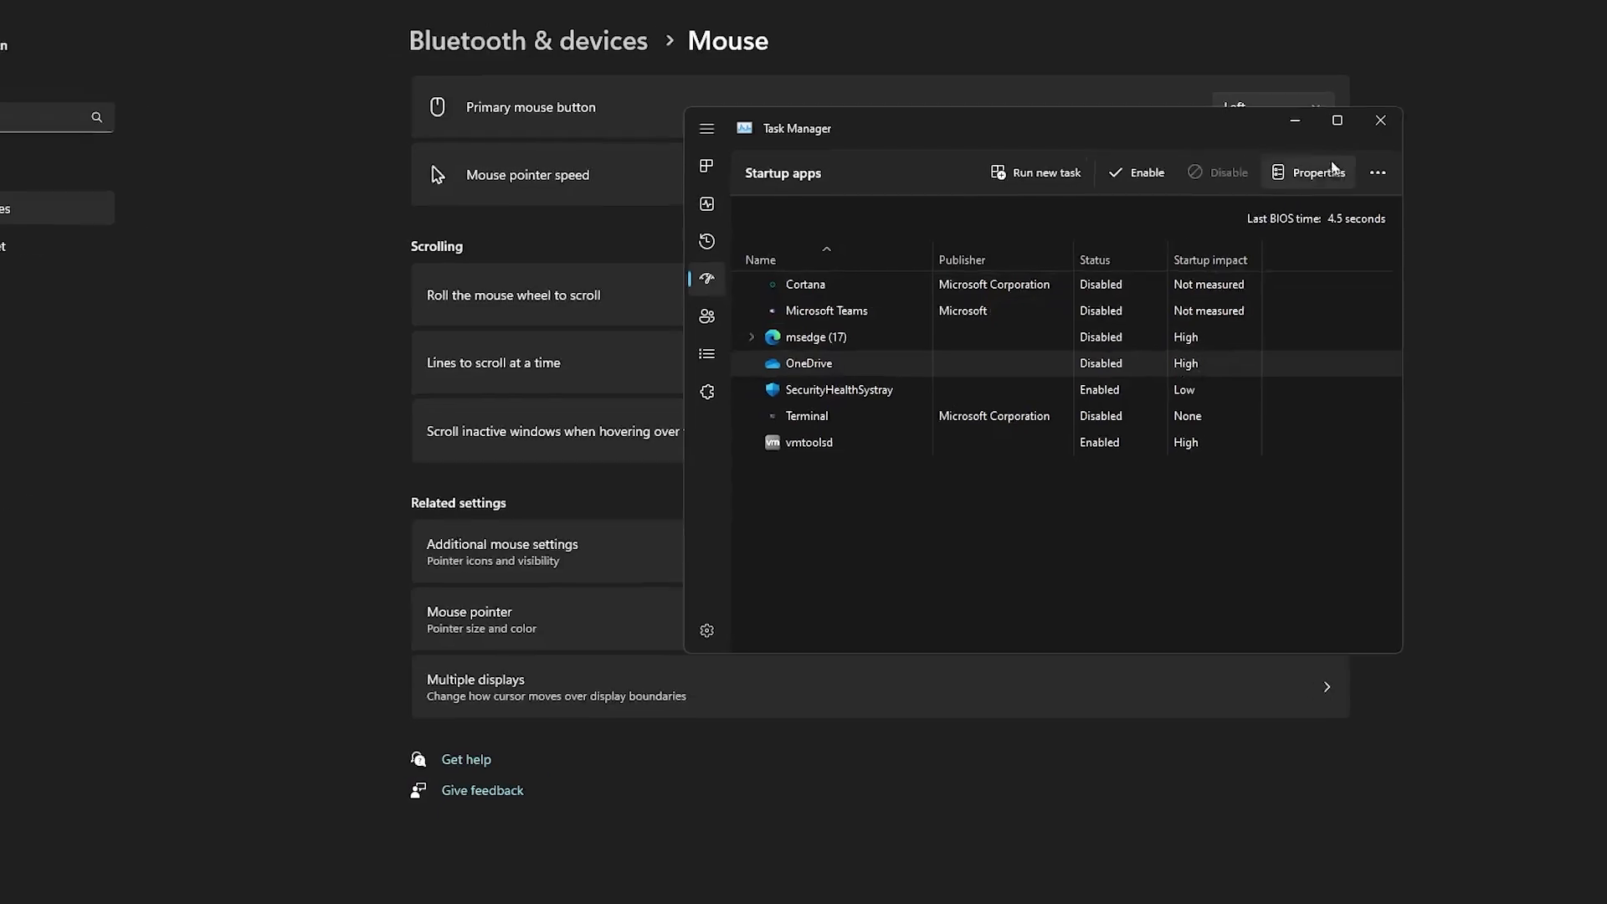
click(1380, 120)
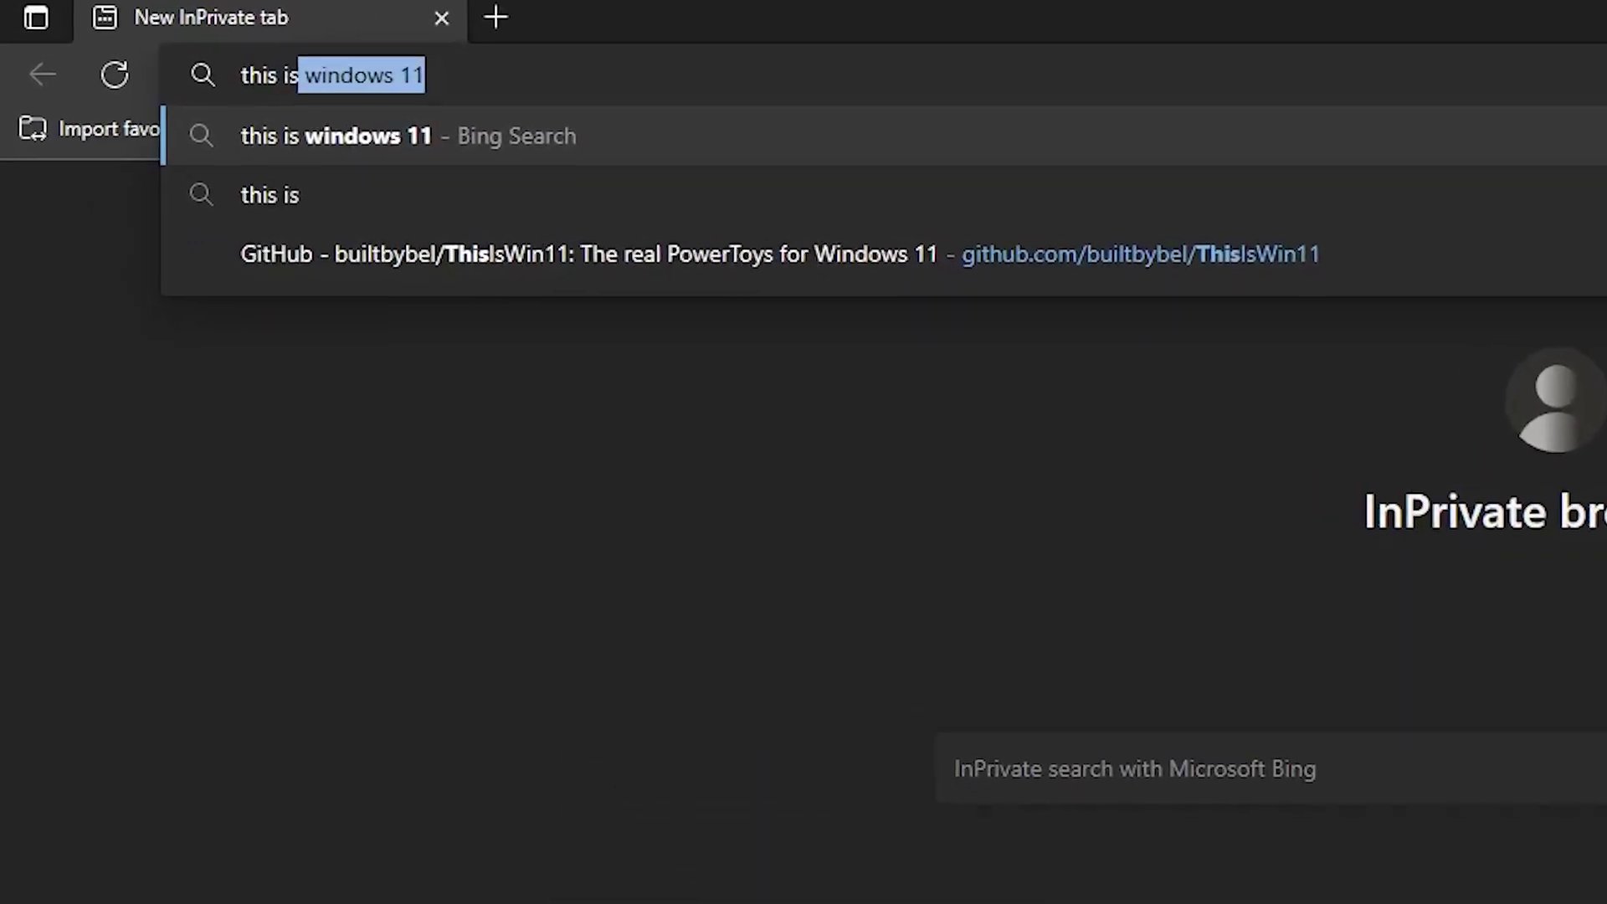
Search 'this is windows' and download TIW11.zip from the ThisIsWin11 GitHub page.
text(dows)
key(Return)
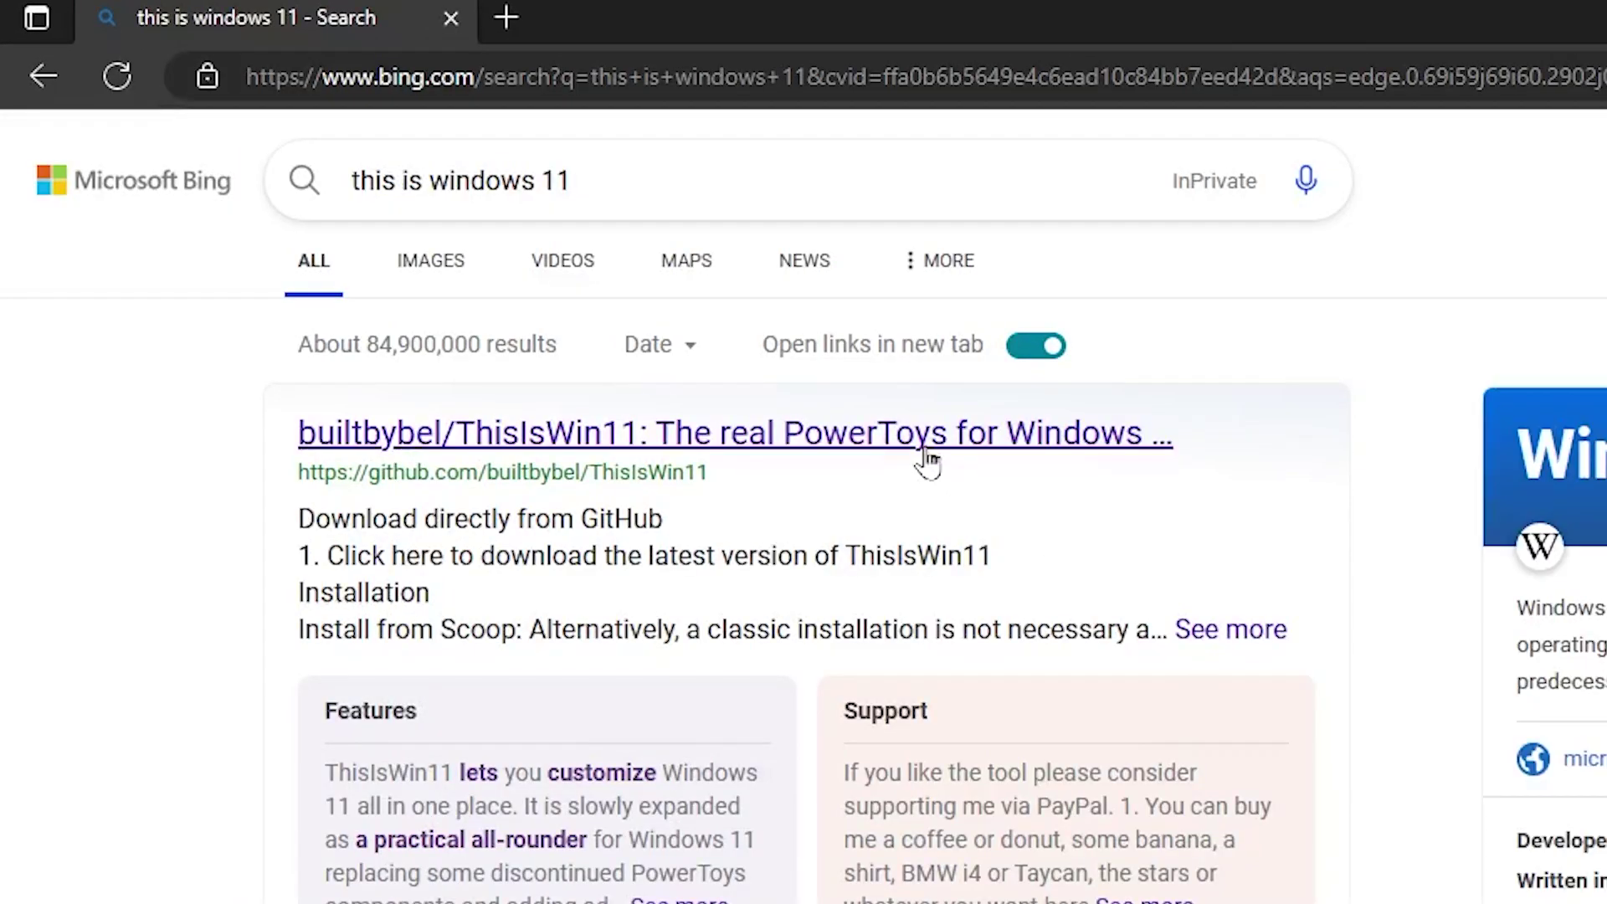
click(928, 458)
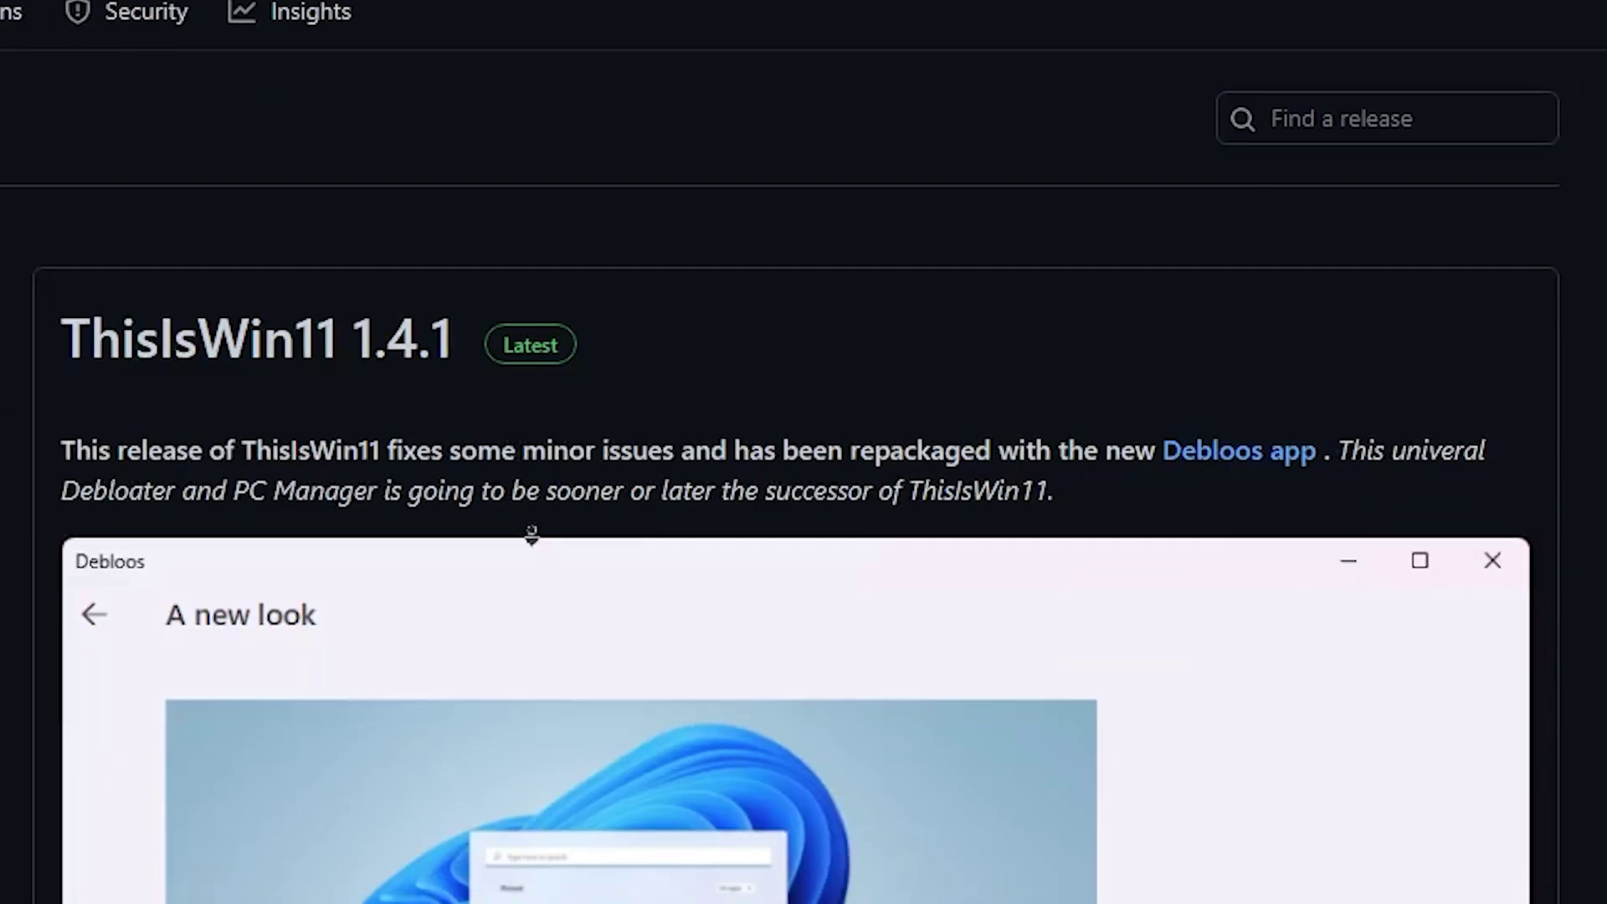
scroll(531, 535, down, 10)
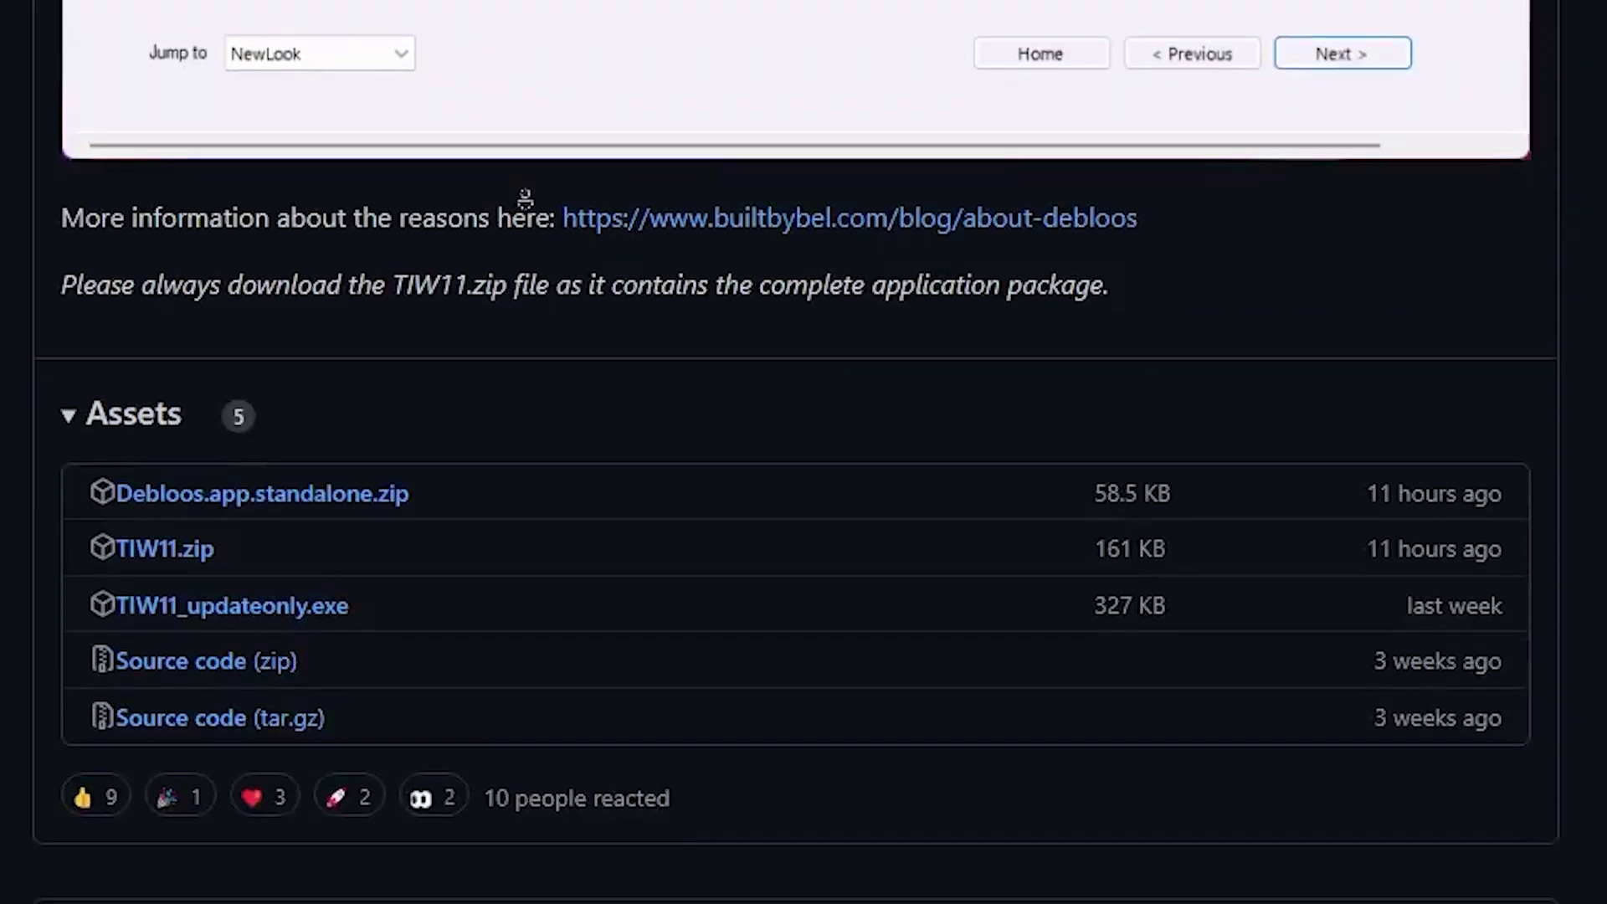
scroll(525, 199, down, 2)
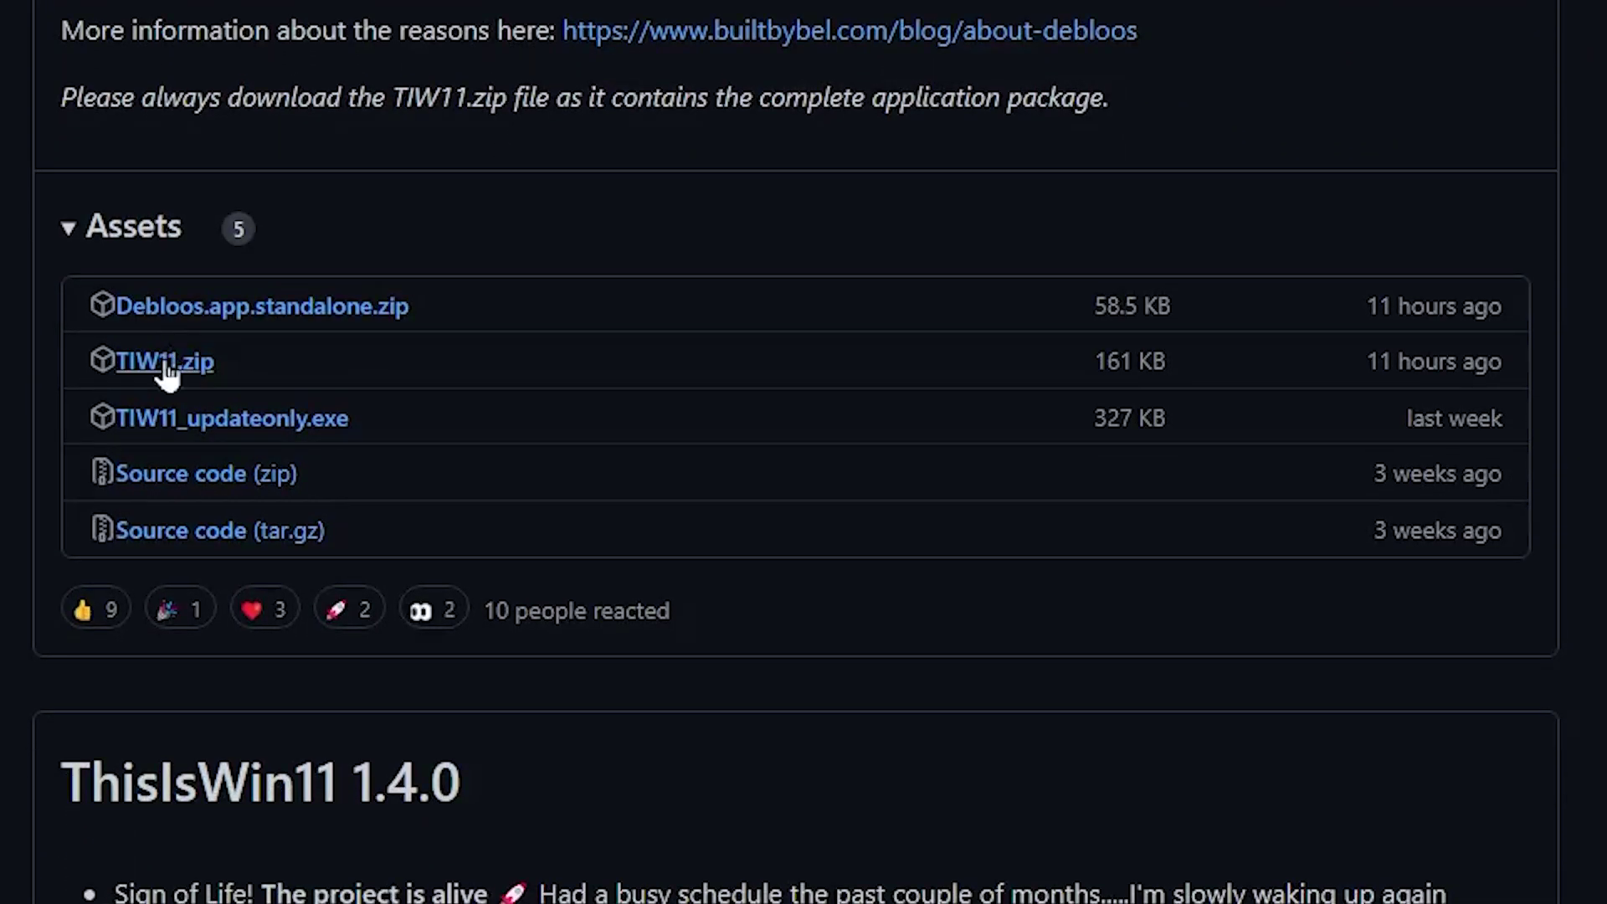
click(165, 369)
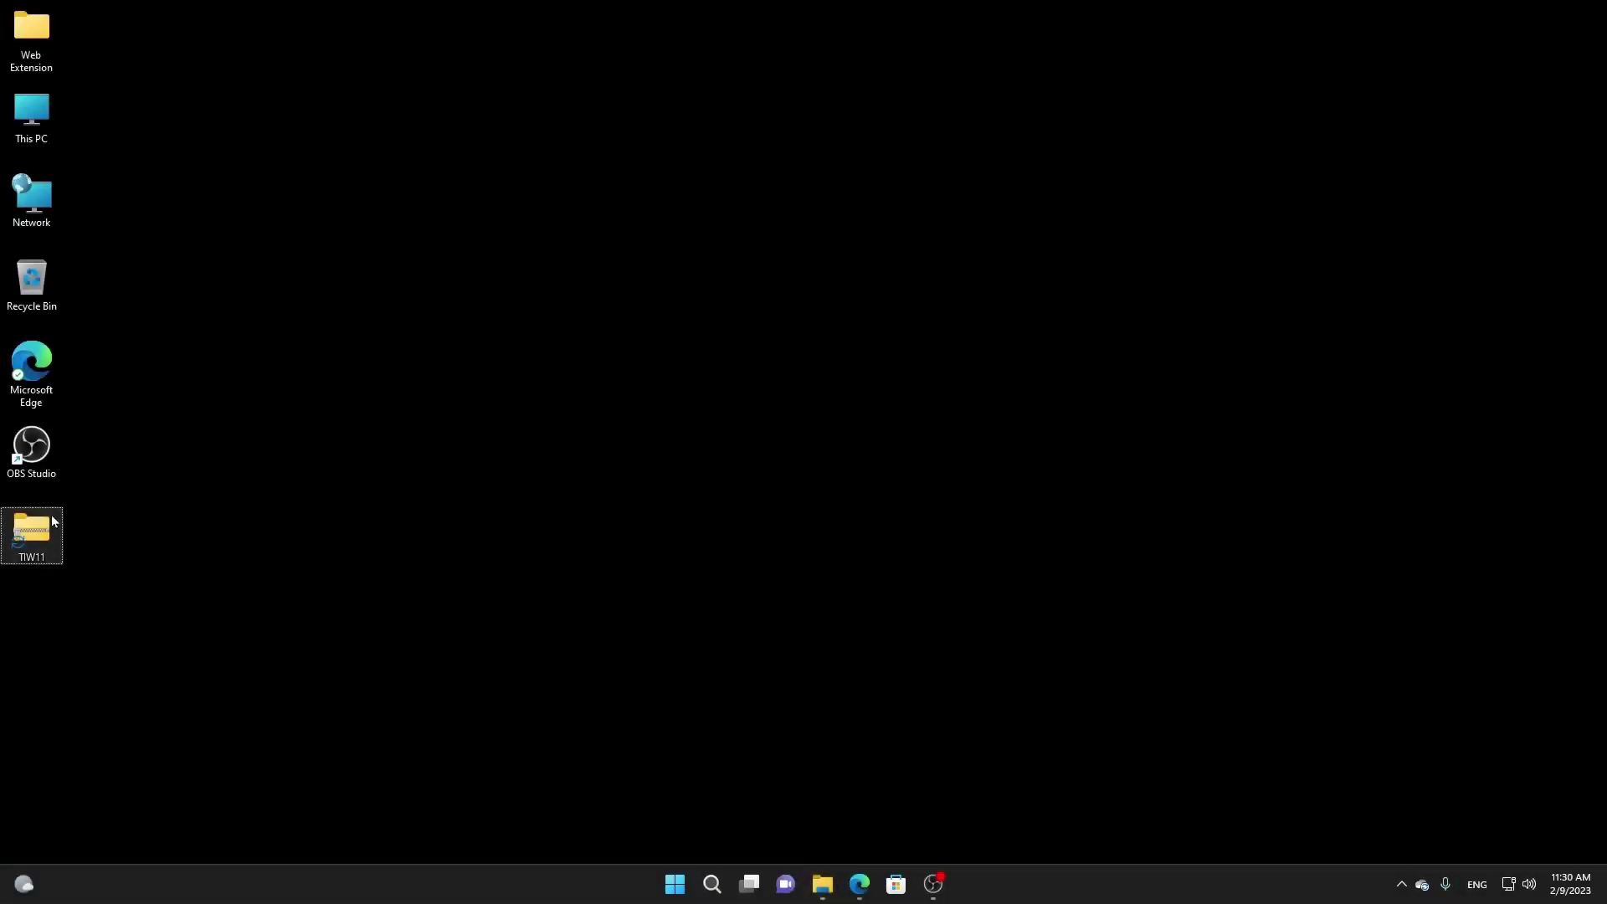
Extract TIW11.zip and launch ThisIsWin11 from the extracted folder.
right_click(52, 514)
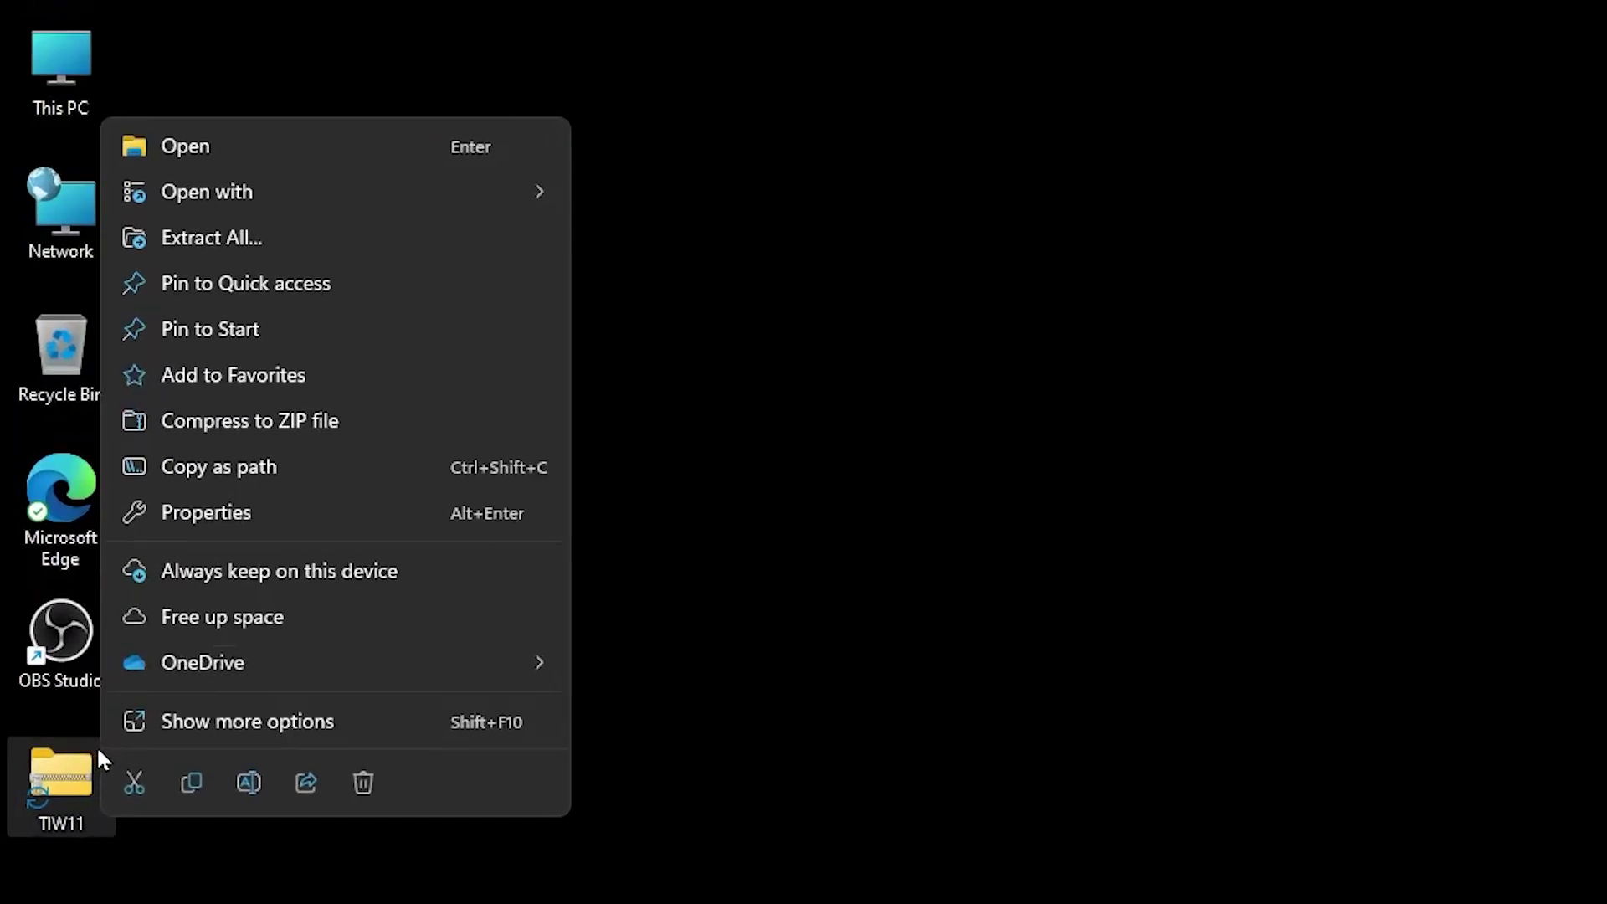
click(291, 241)
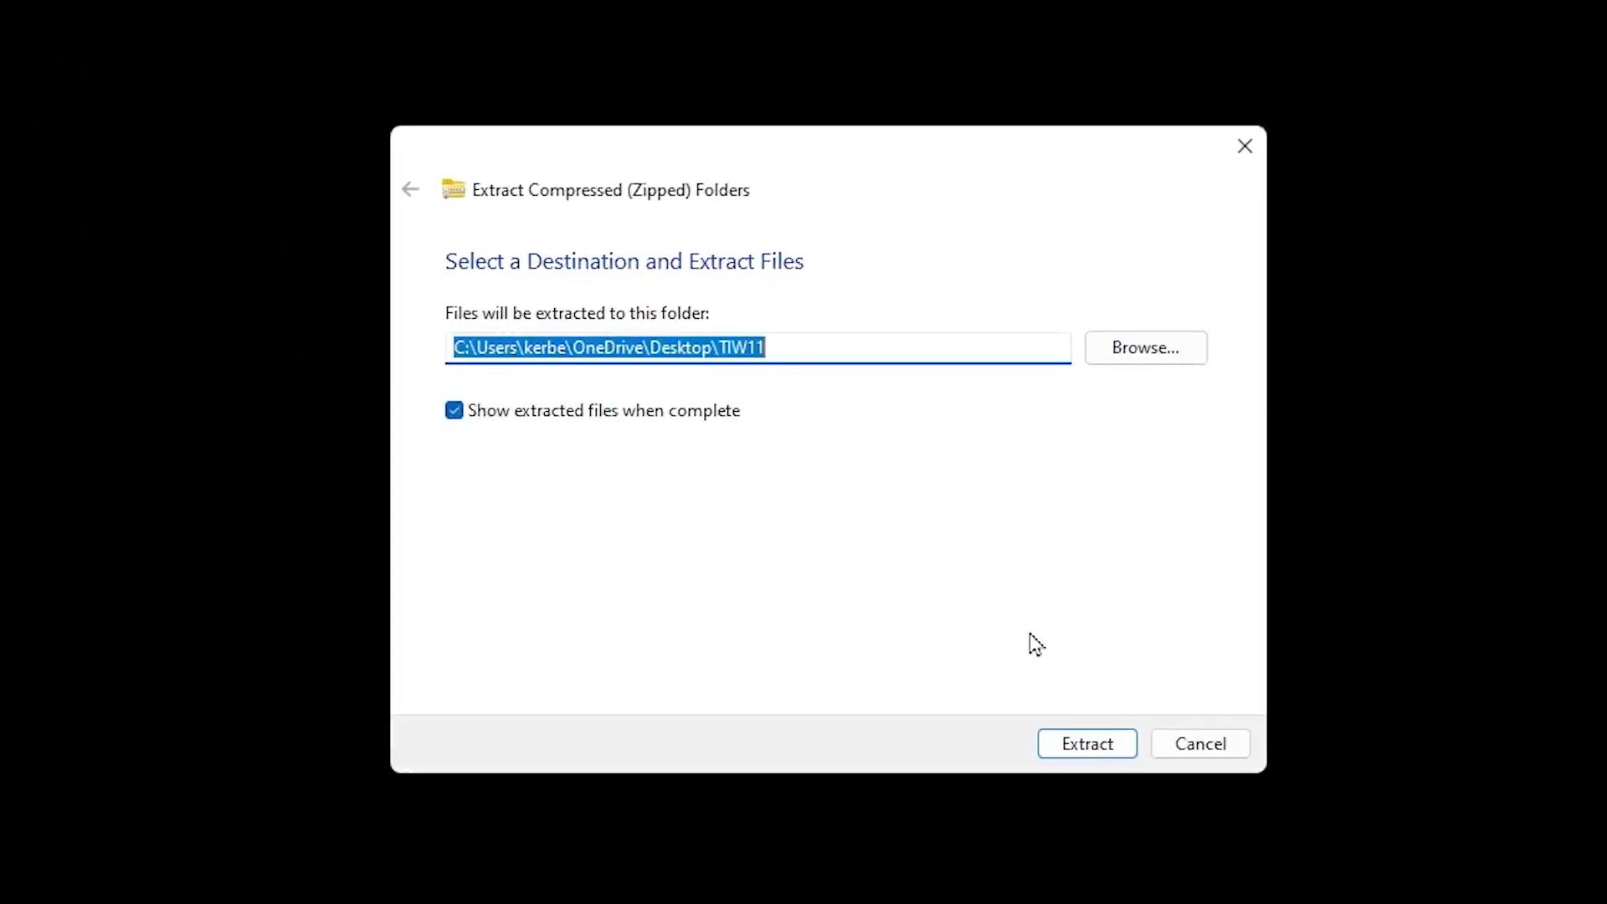
click(1074, 742)
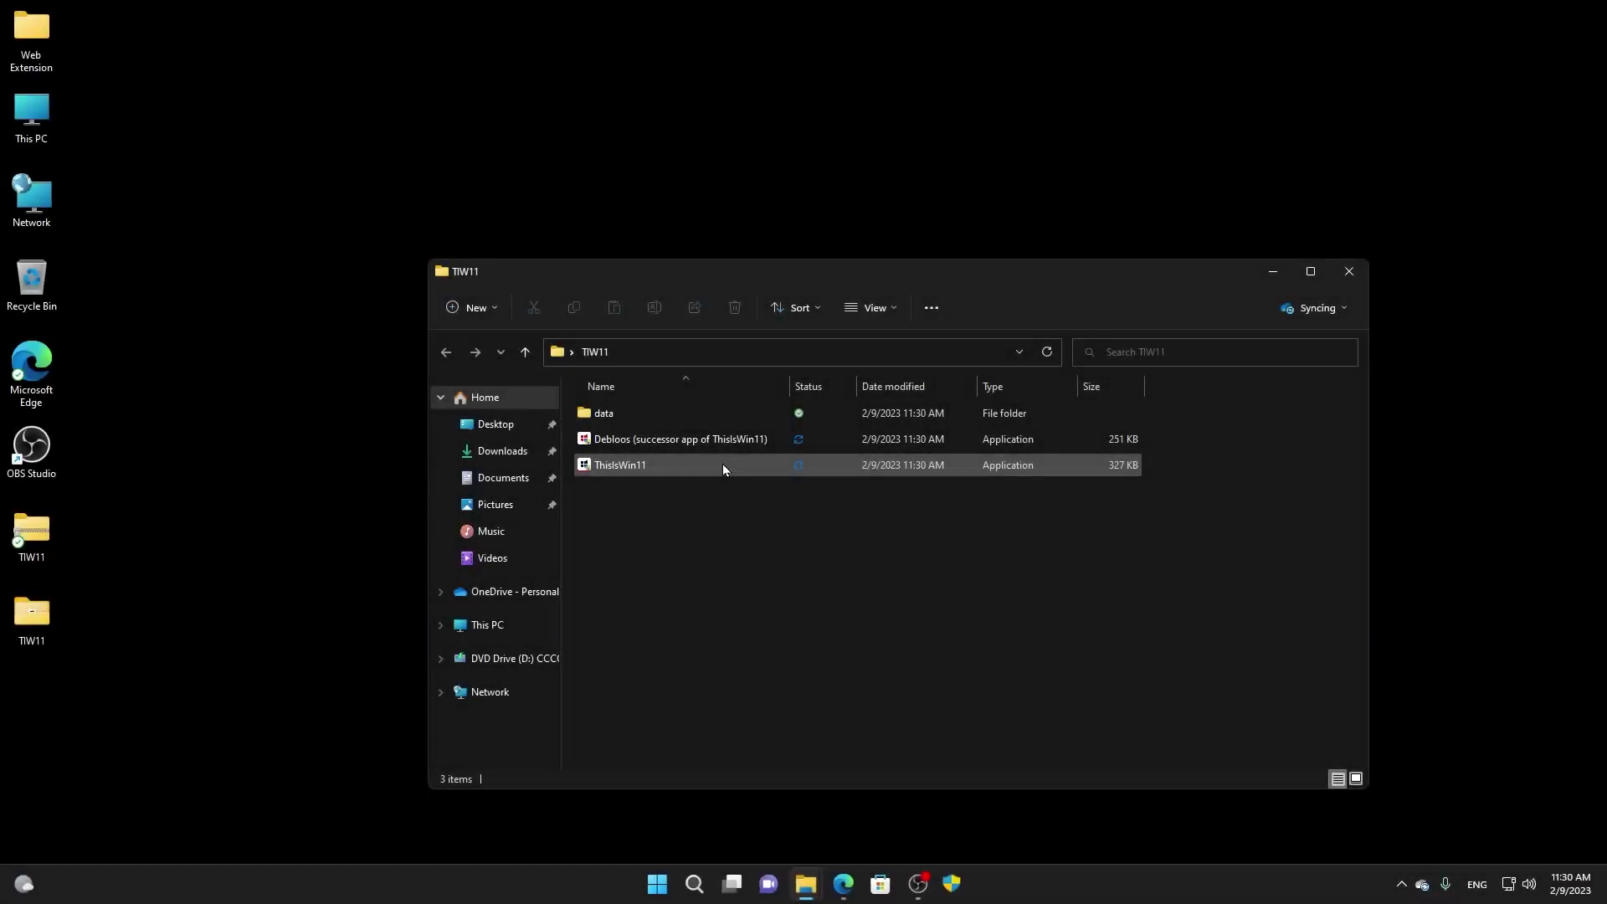
double_click(721, 464)
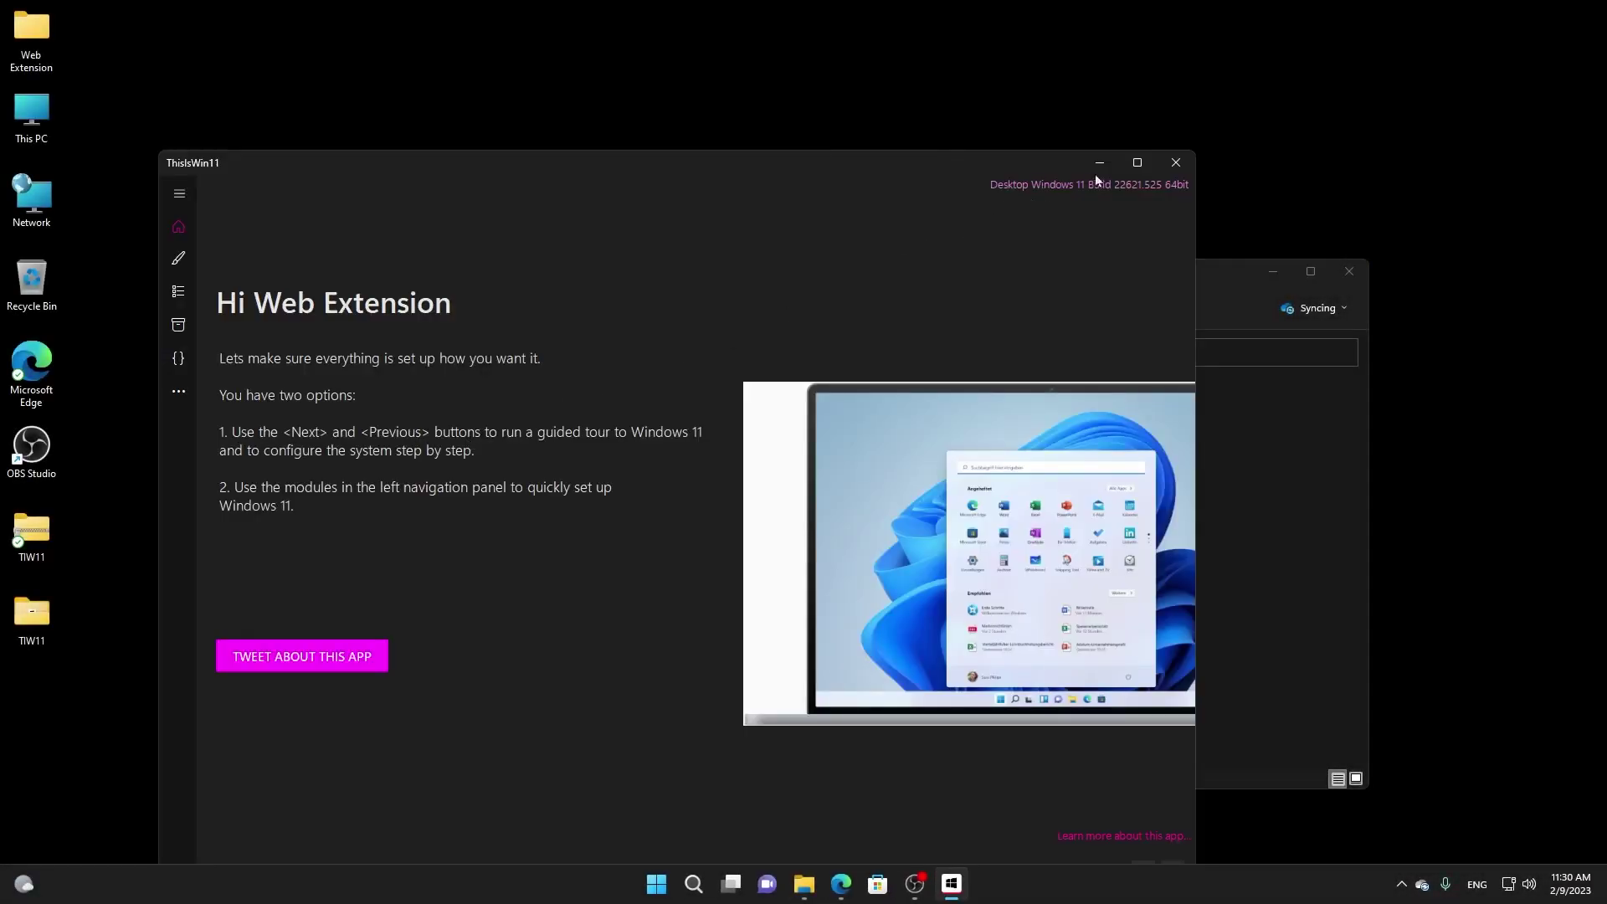
Maximize ThisIsWin11 and run the OpenTweaks check for settings needing fixes.
double_click(1076, 162)
click(21, 37)
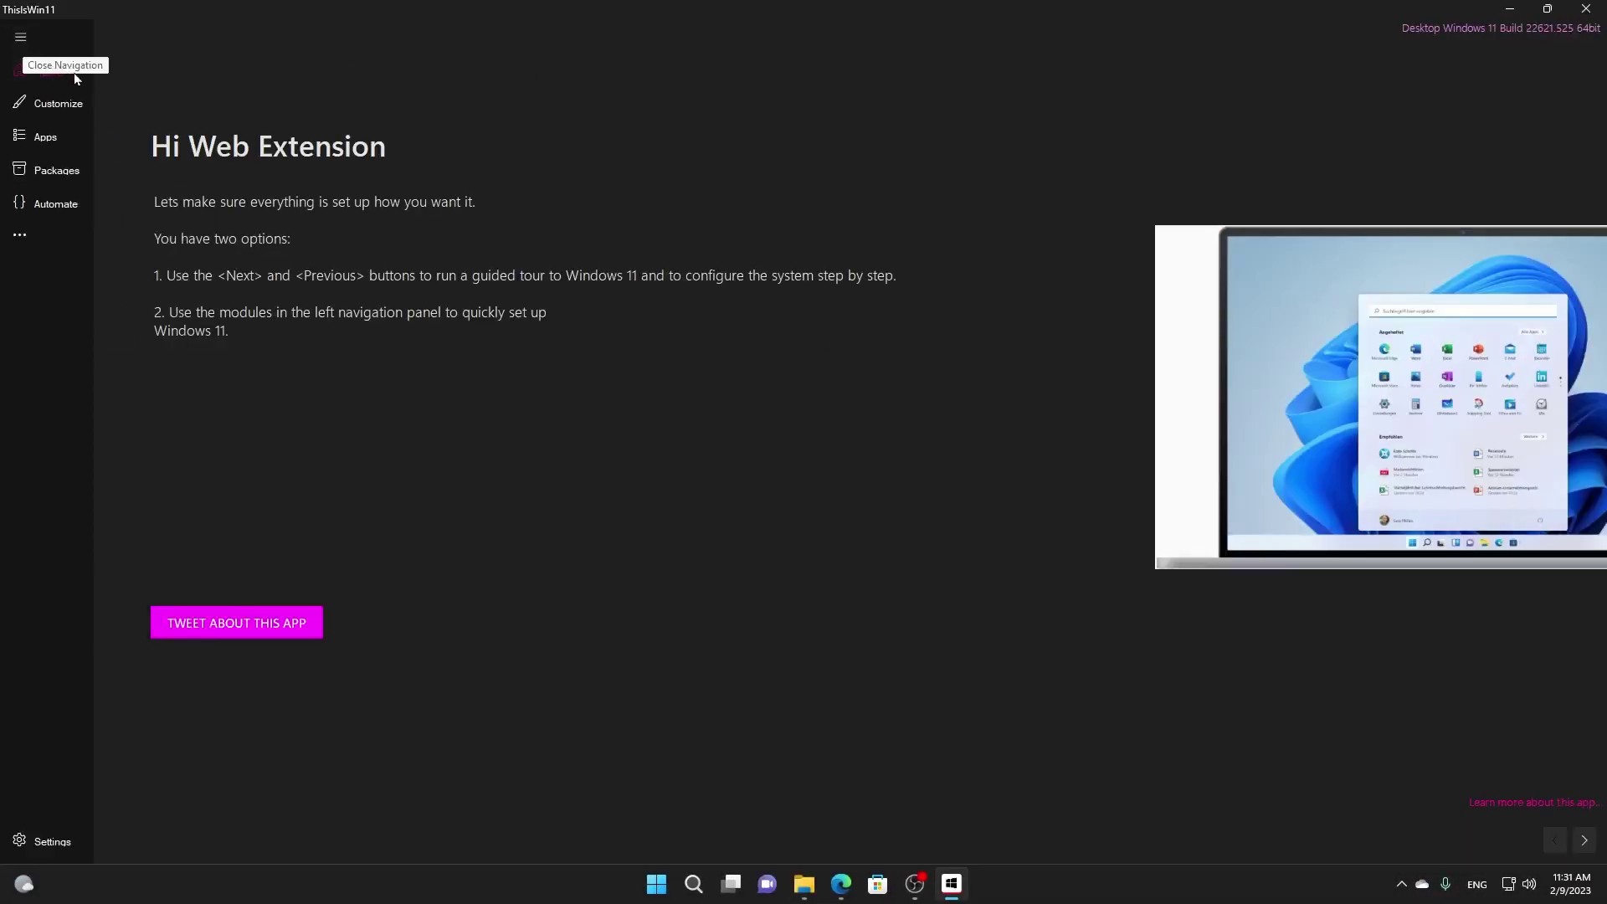
click(61, 105)
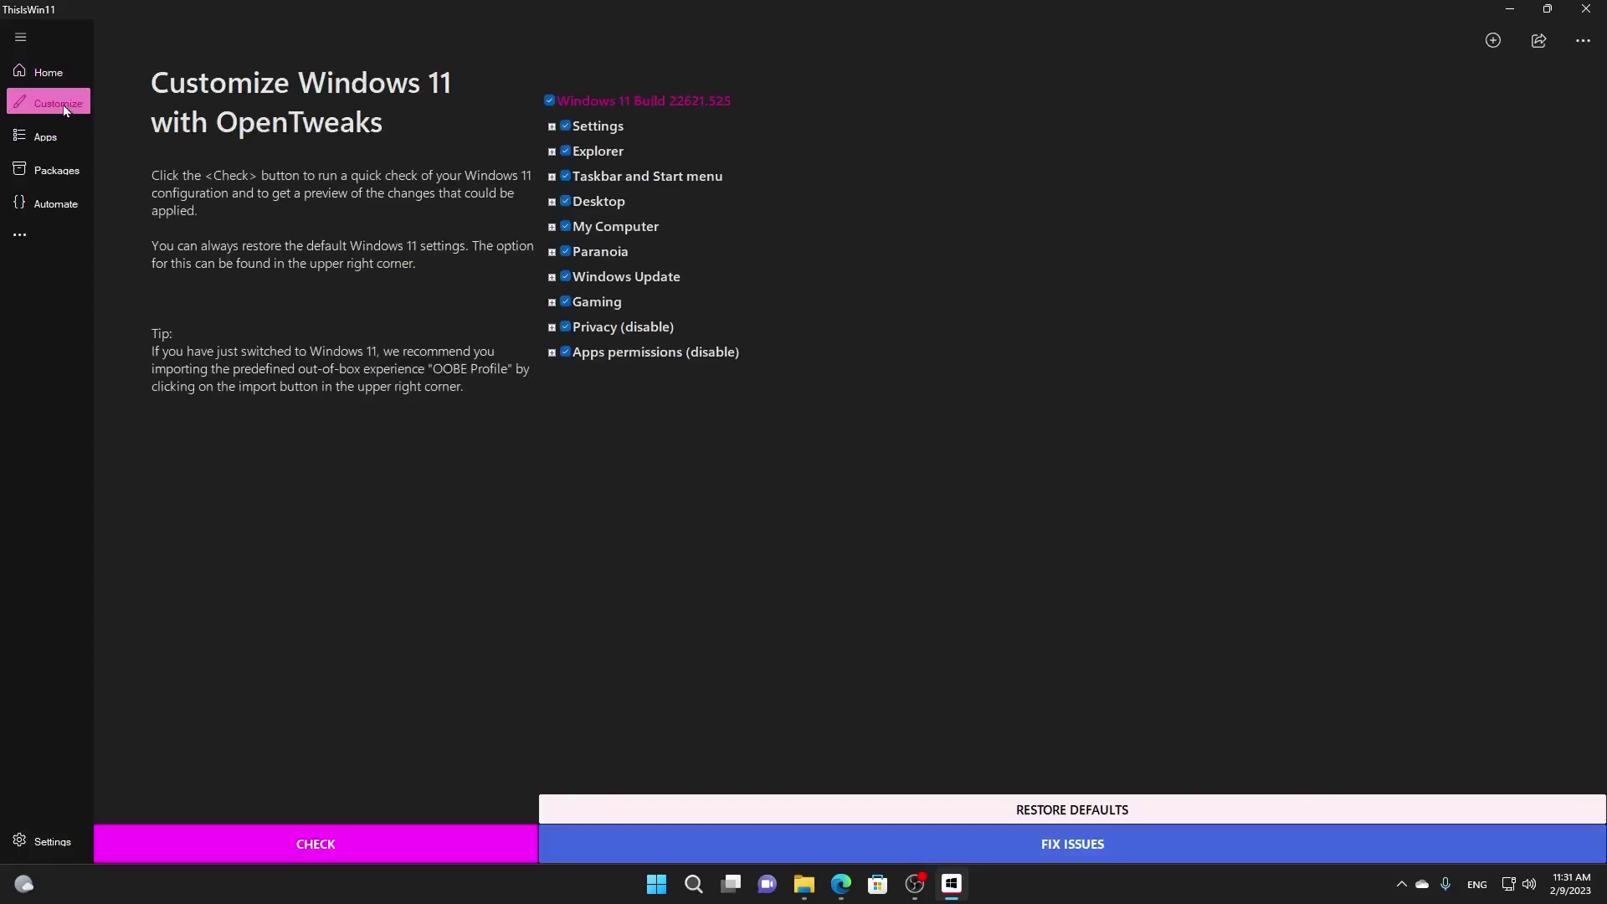
click(328, 848)
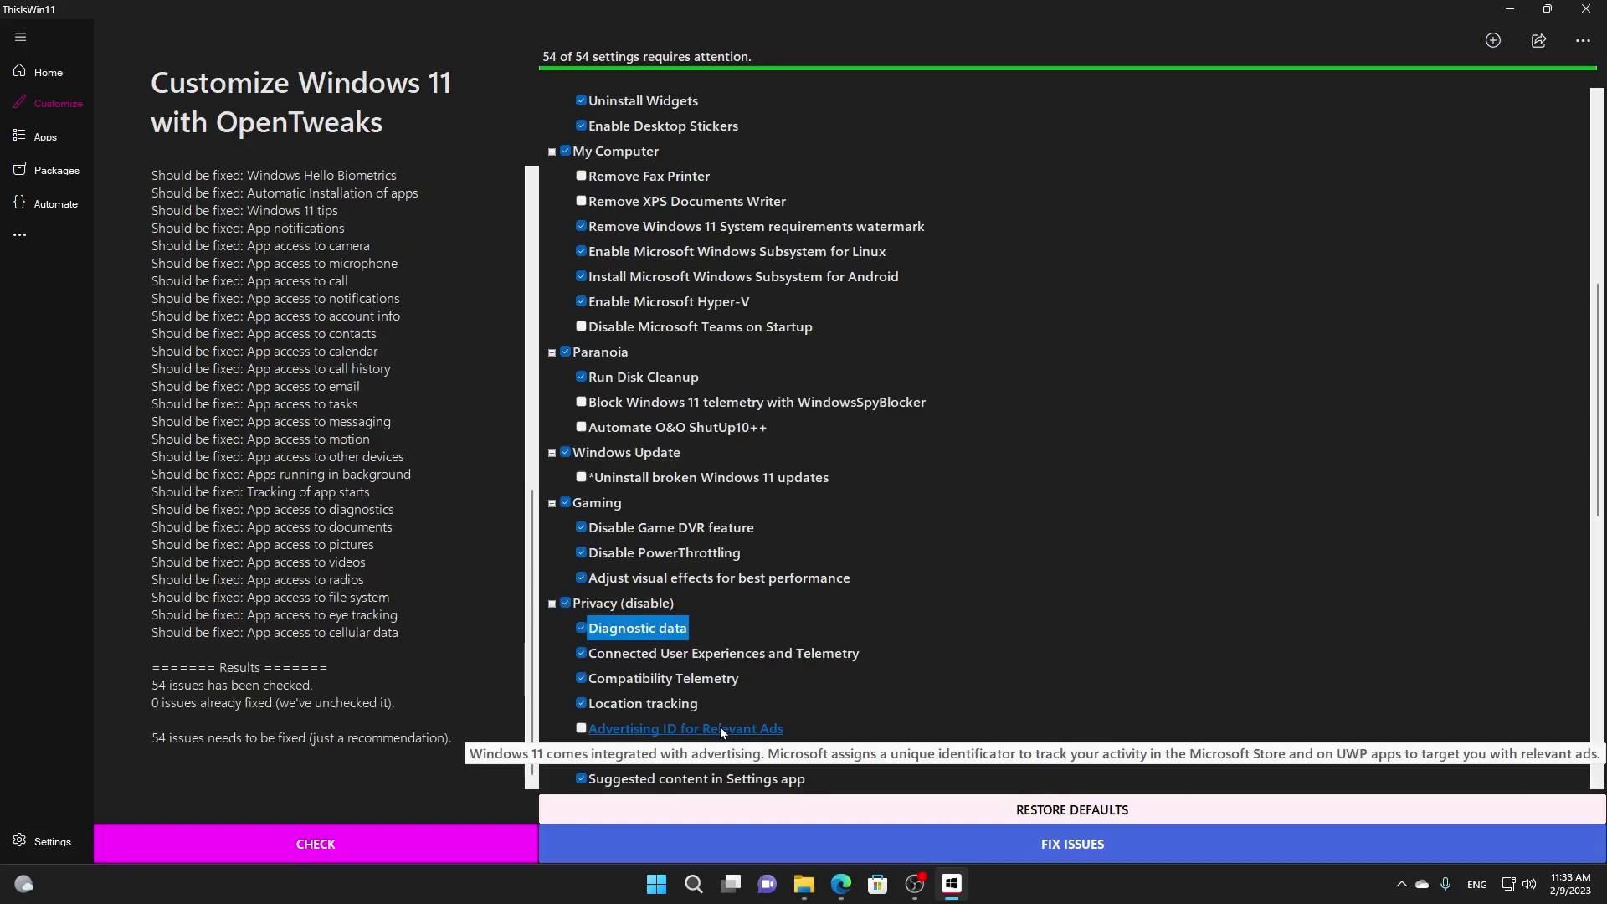
Include the Advertising ID for Relevant Ads and Tailored experiences tweaks.
click(725, 730)
scroll(954, 649, down, 3)
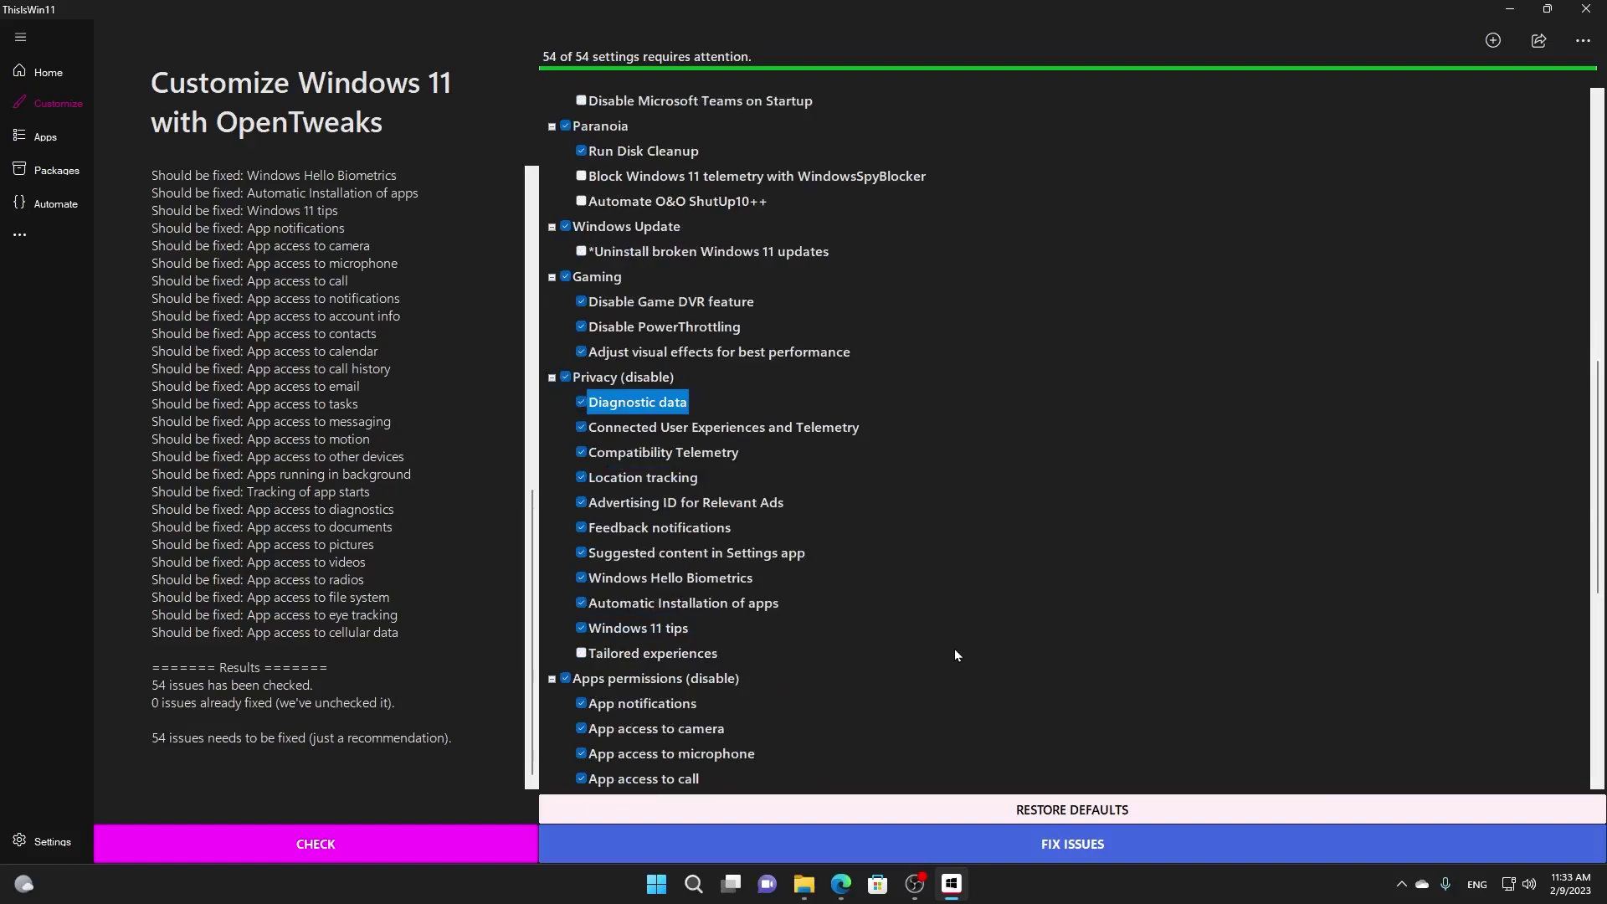
scroll(954, 649, down, 4)
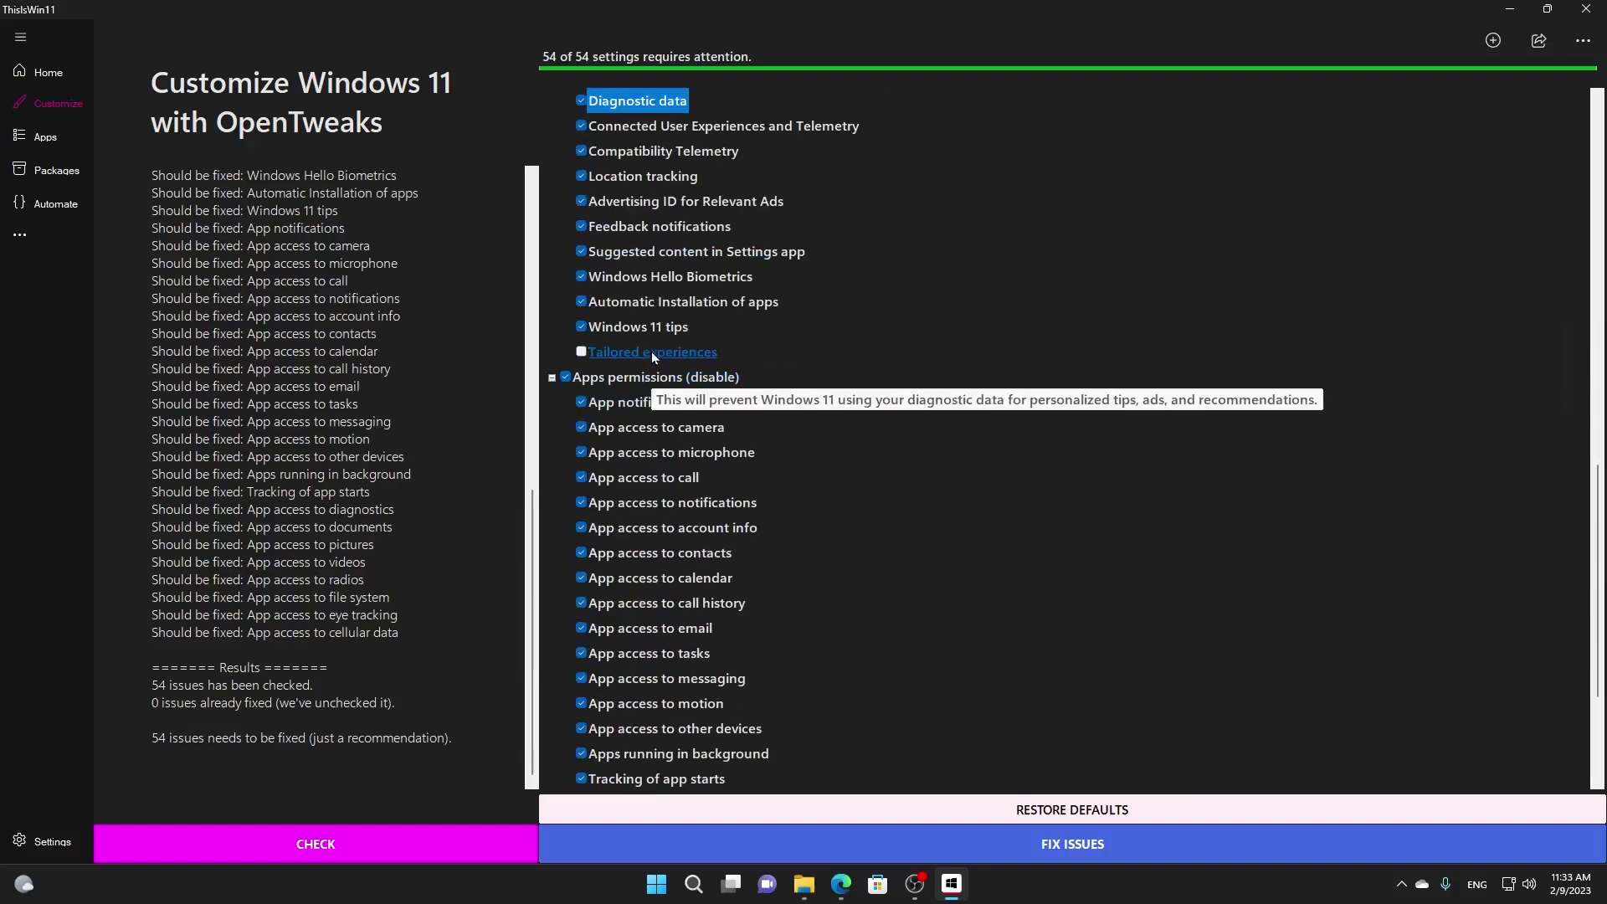
click(651, 349)
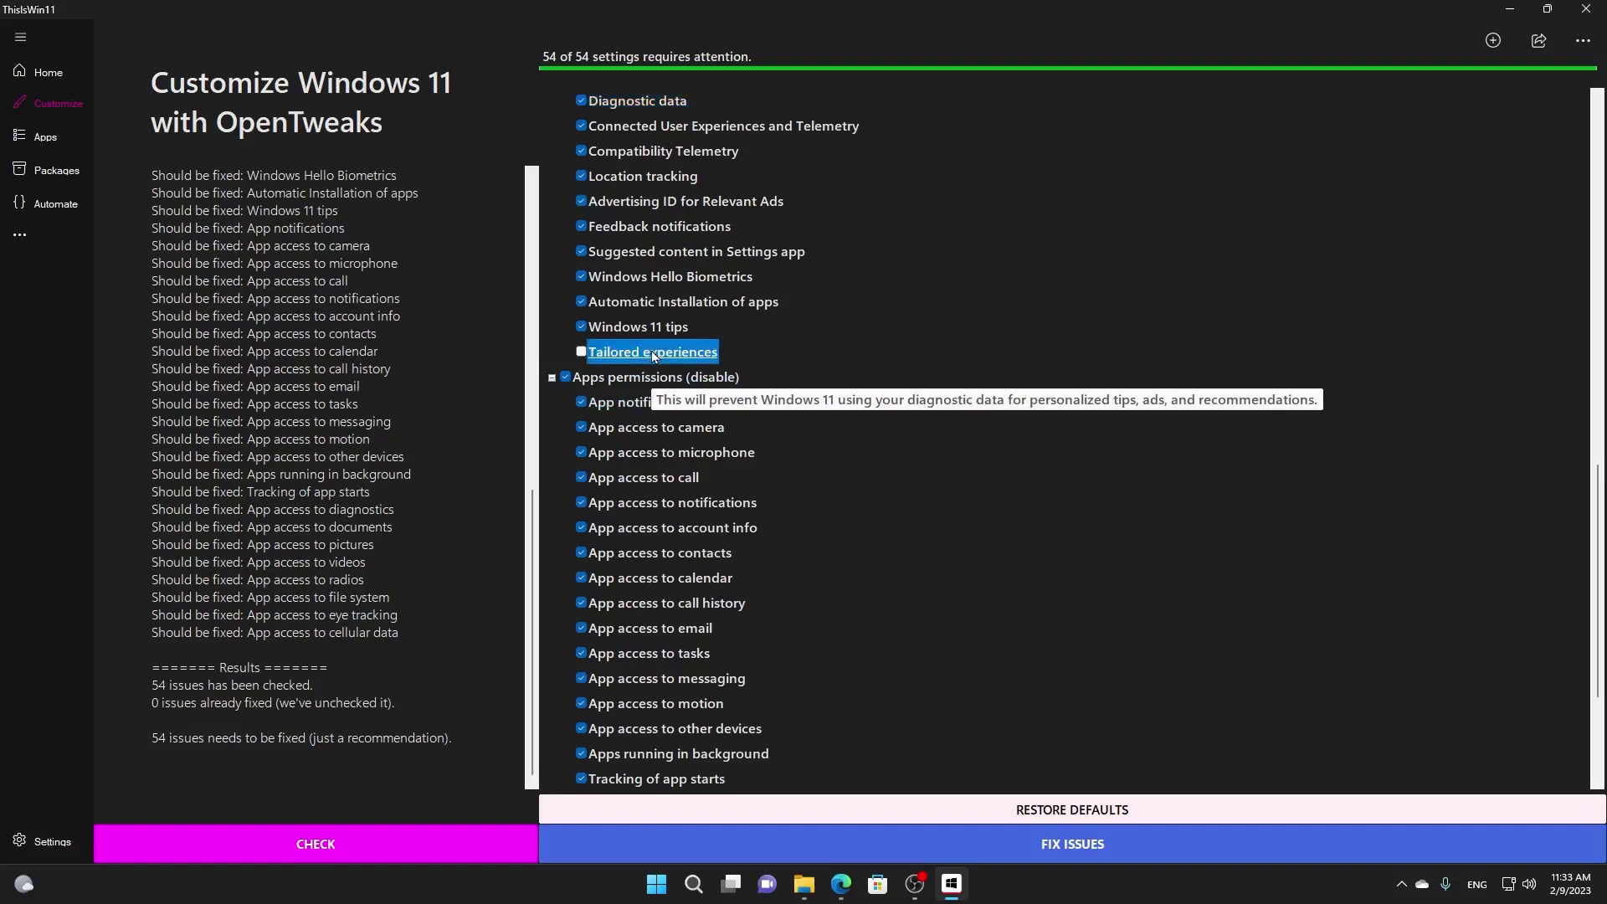
click(580, 351)
scroll(961, 410, down, 3)
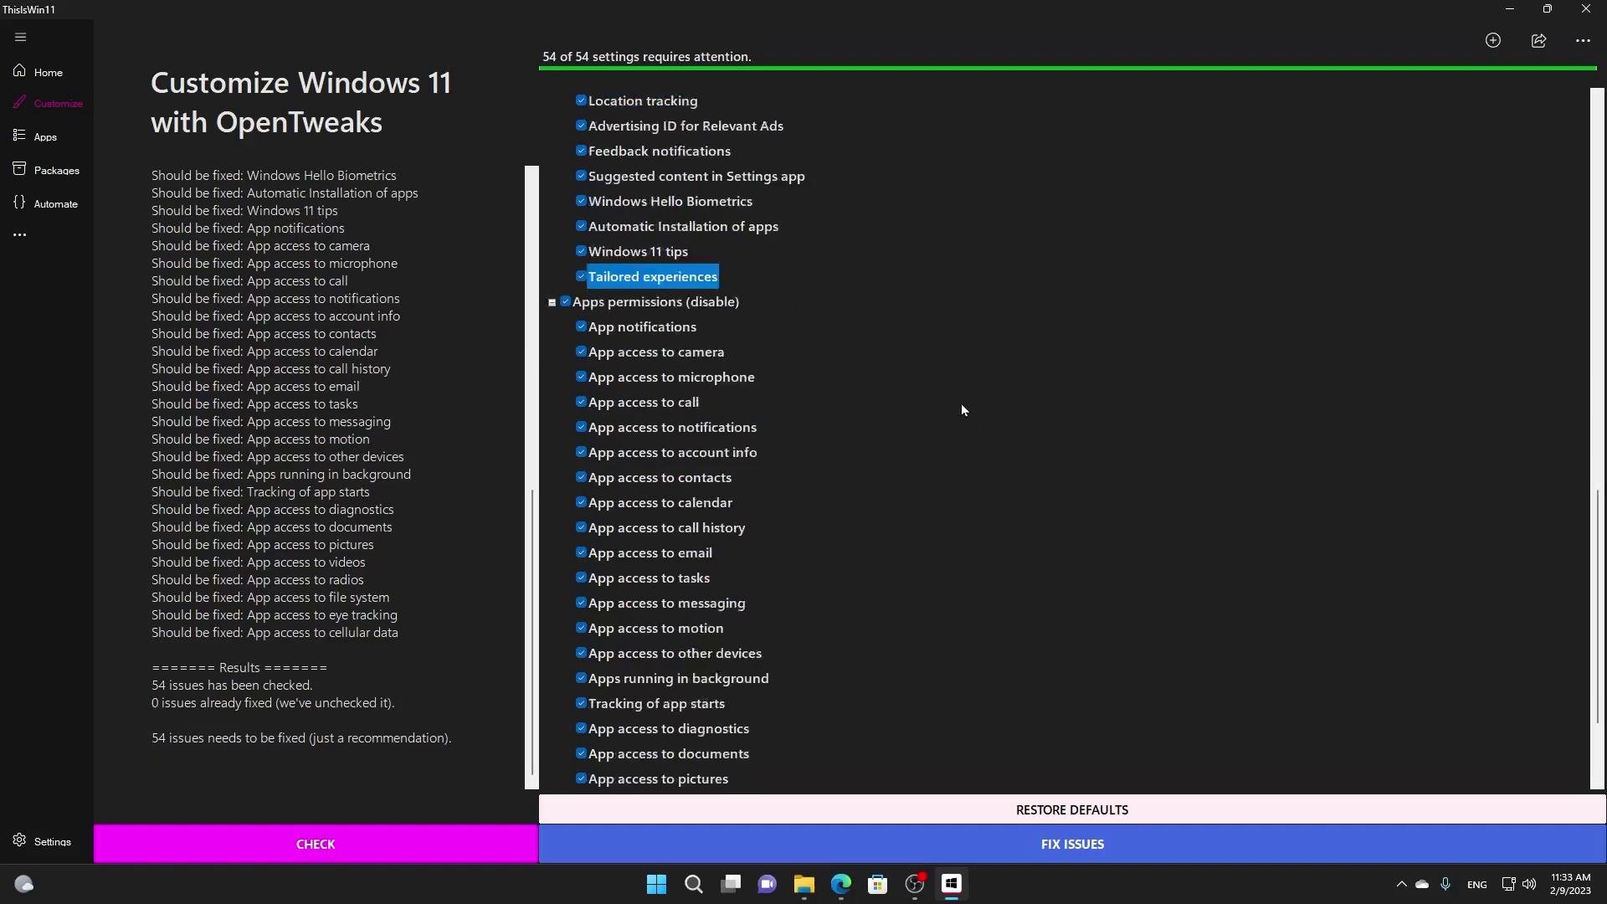
Apply all ticked fixes, answering 'y' to the winget agreement prompt.
click(1094, 850)
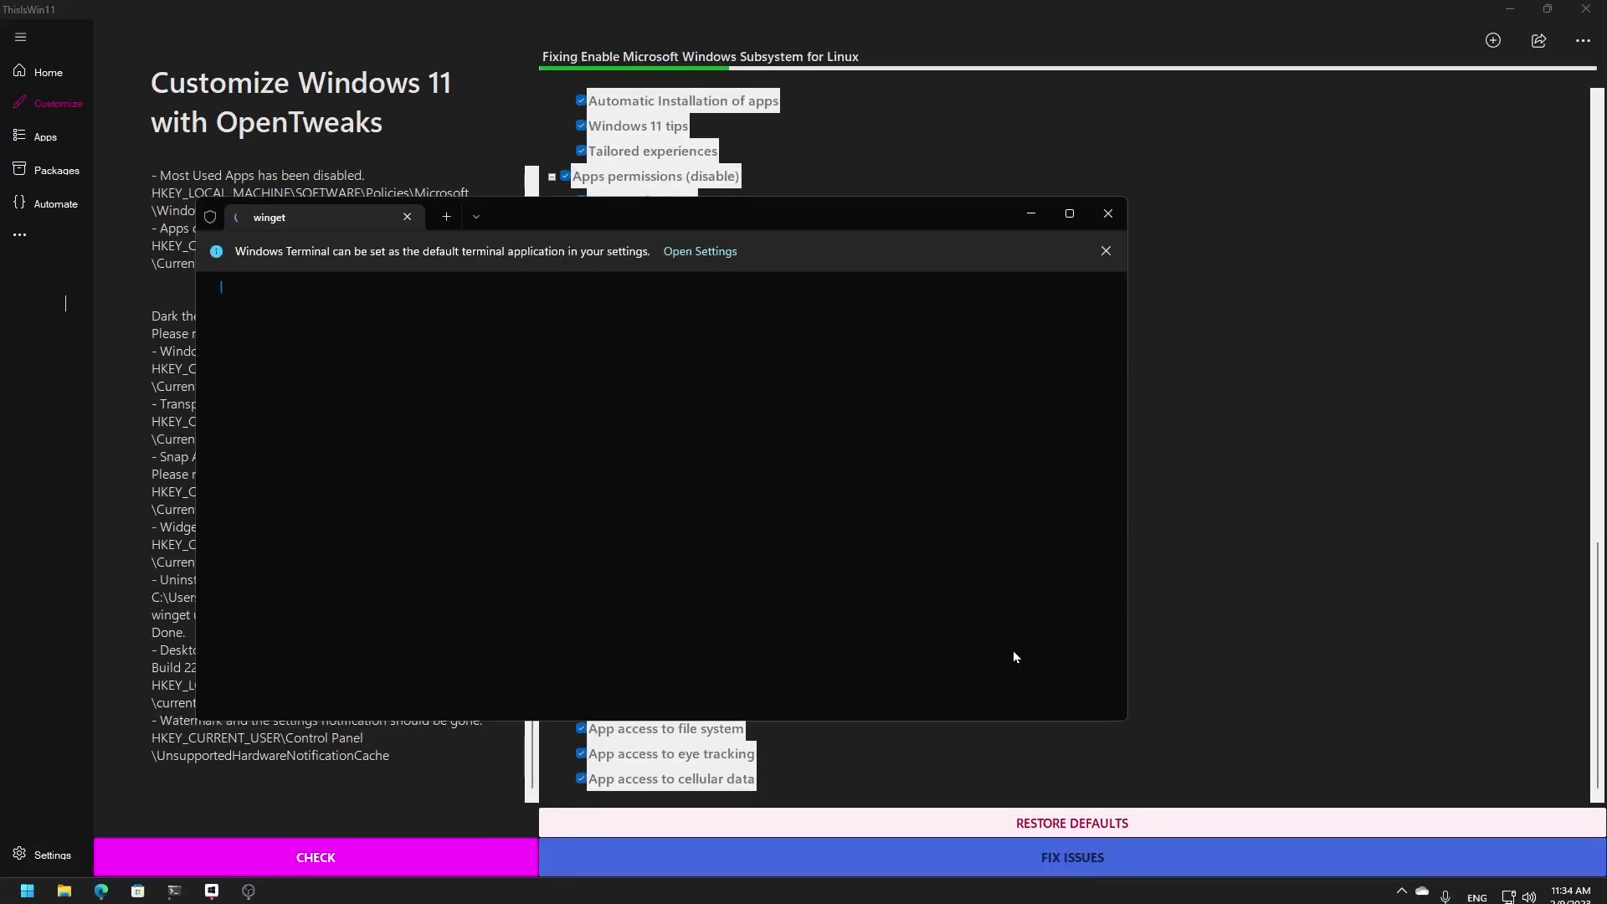
text(y)
key(Return)
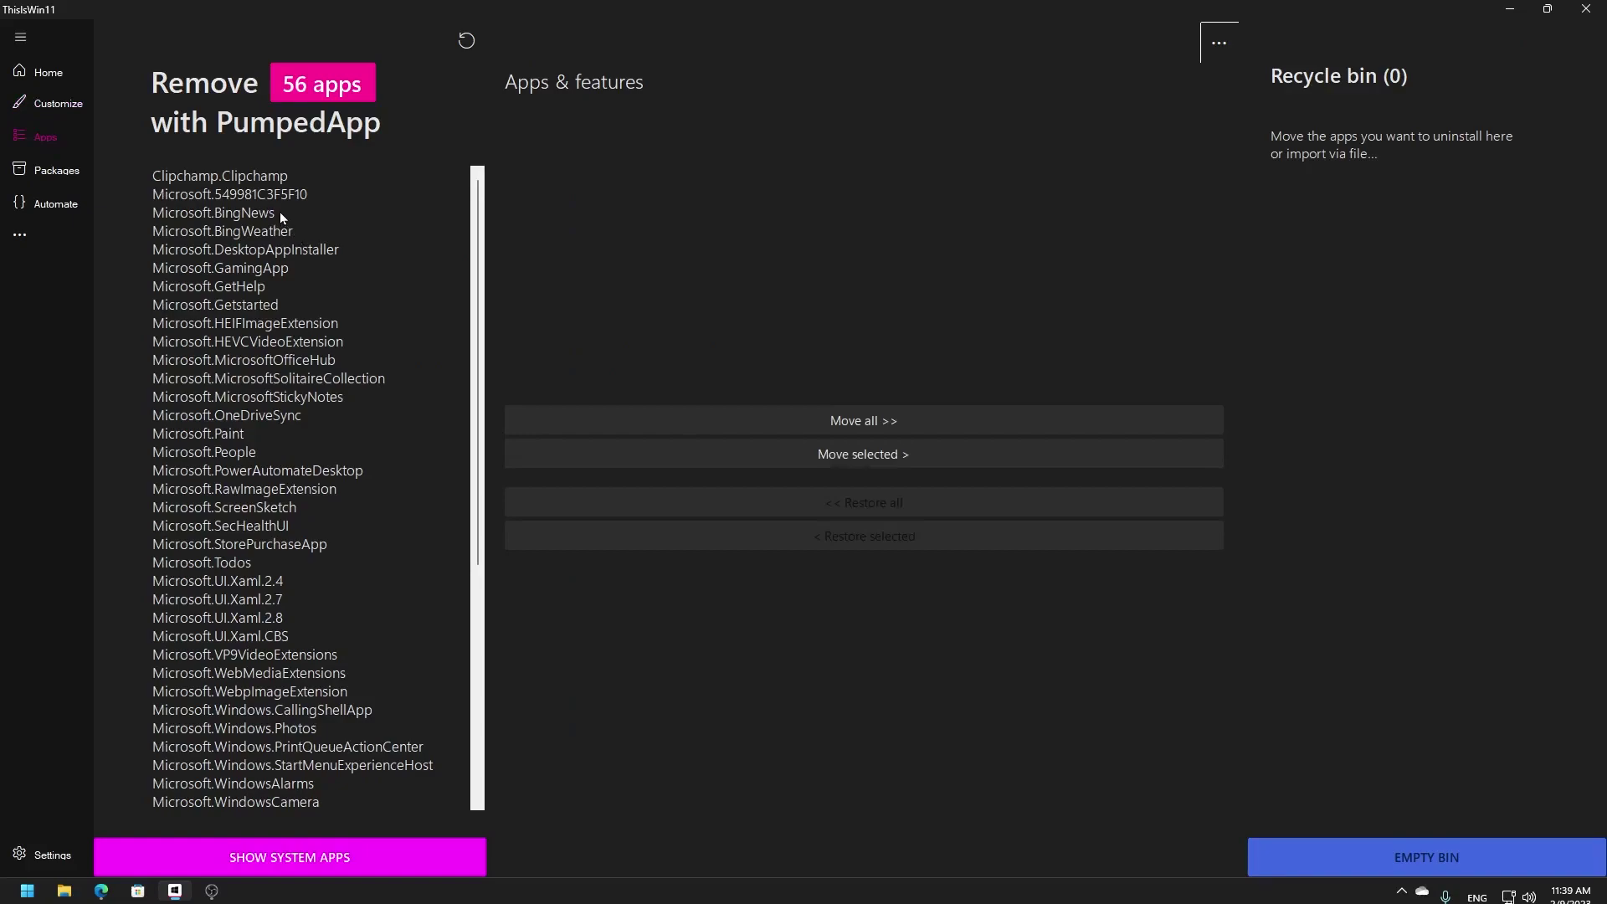
Select BingNews, BingWeather, Feedback Hub, Maps and the Xbox apps for removal.
click(279, 212)
key(shift+Down)
scroll(379, 469, down, 7)
click(378, 452)
shift+click(378, 471)
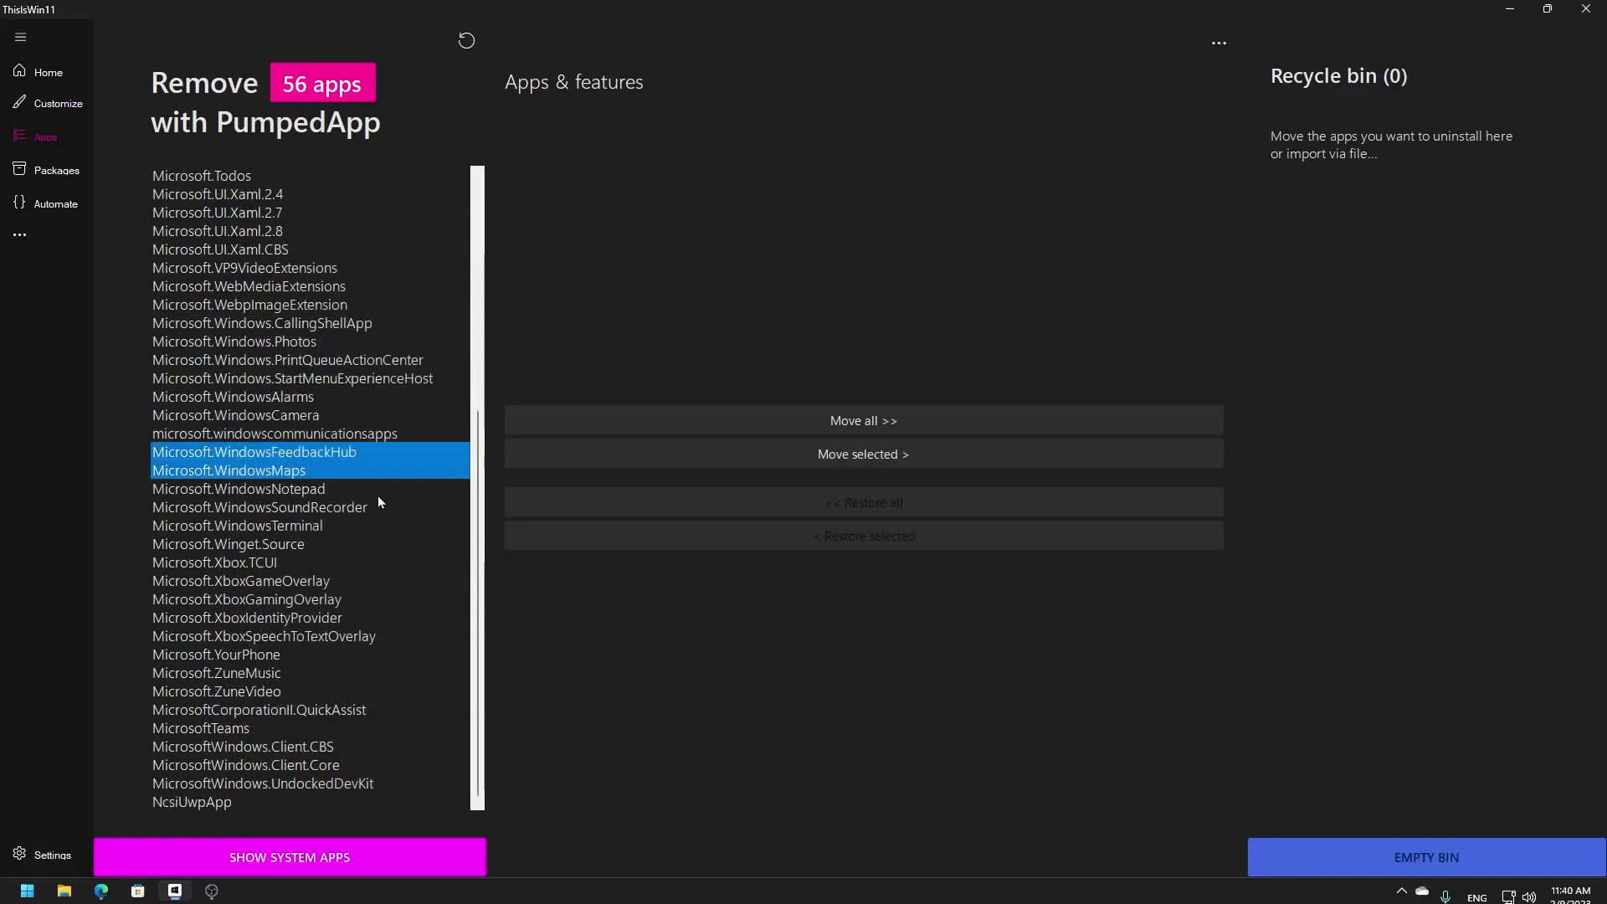
ctrl+click(259, 564)
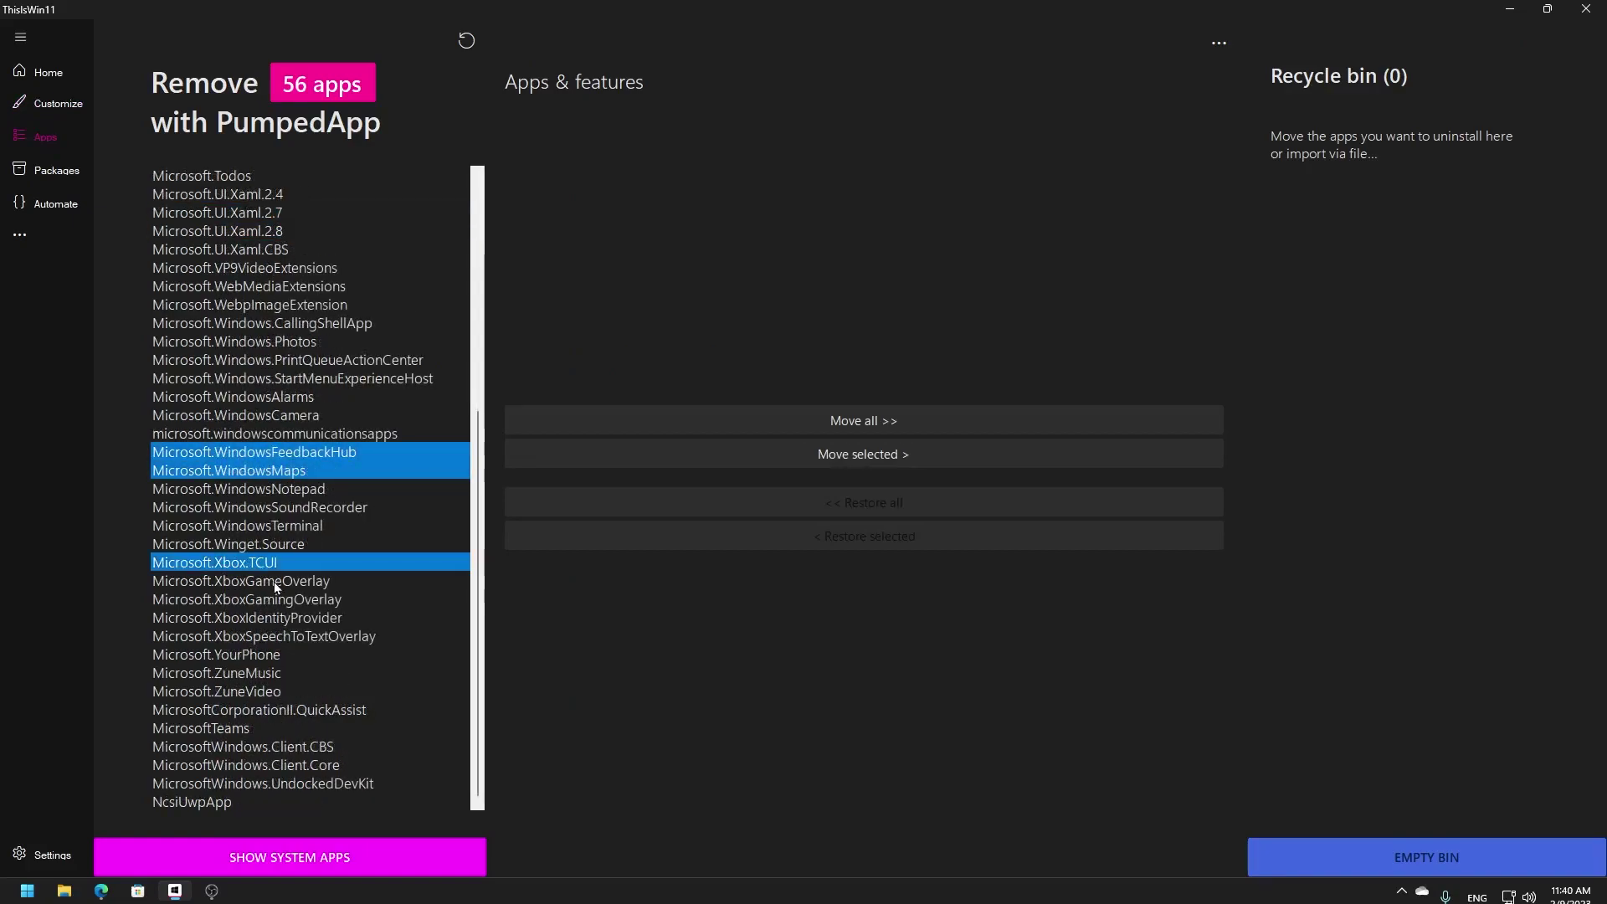
ctrl+click(277, 582)
ctrl+click(289, 599)
ctrl+click(301, 617)
ctrl+click(303, 640)
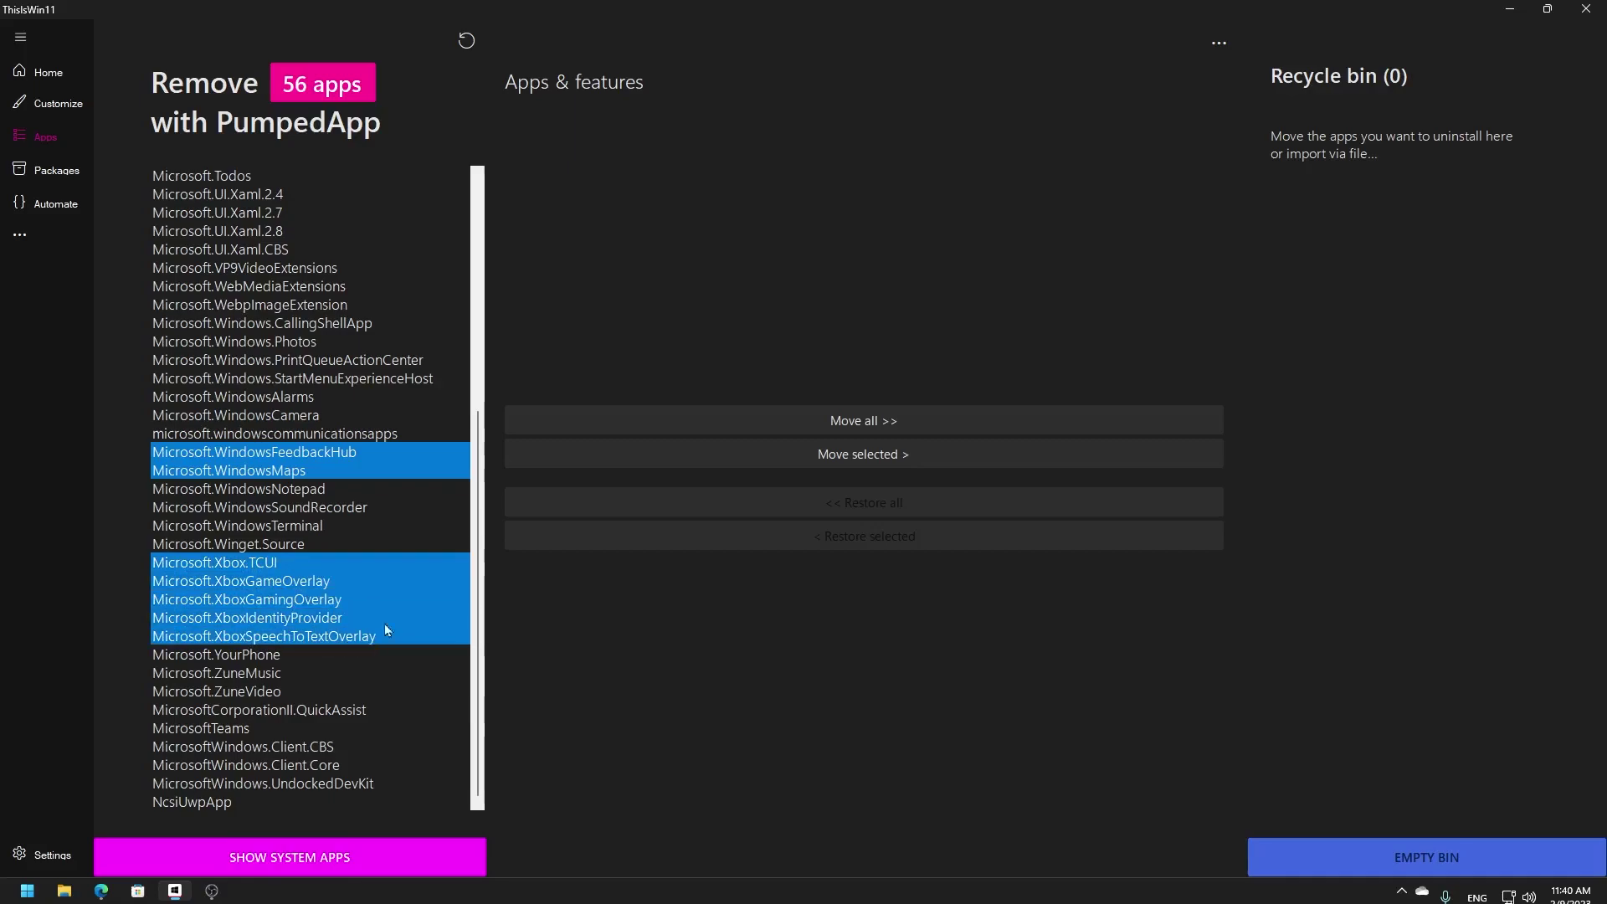
Move the selected apps to the bin, then empty it and confirm the uninstall.
click(852, 457)
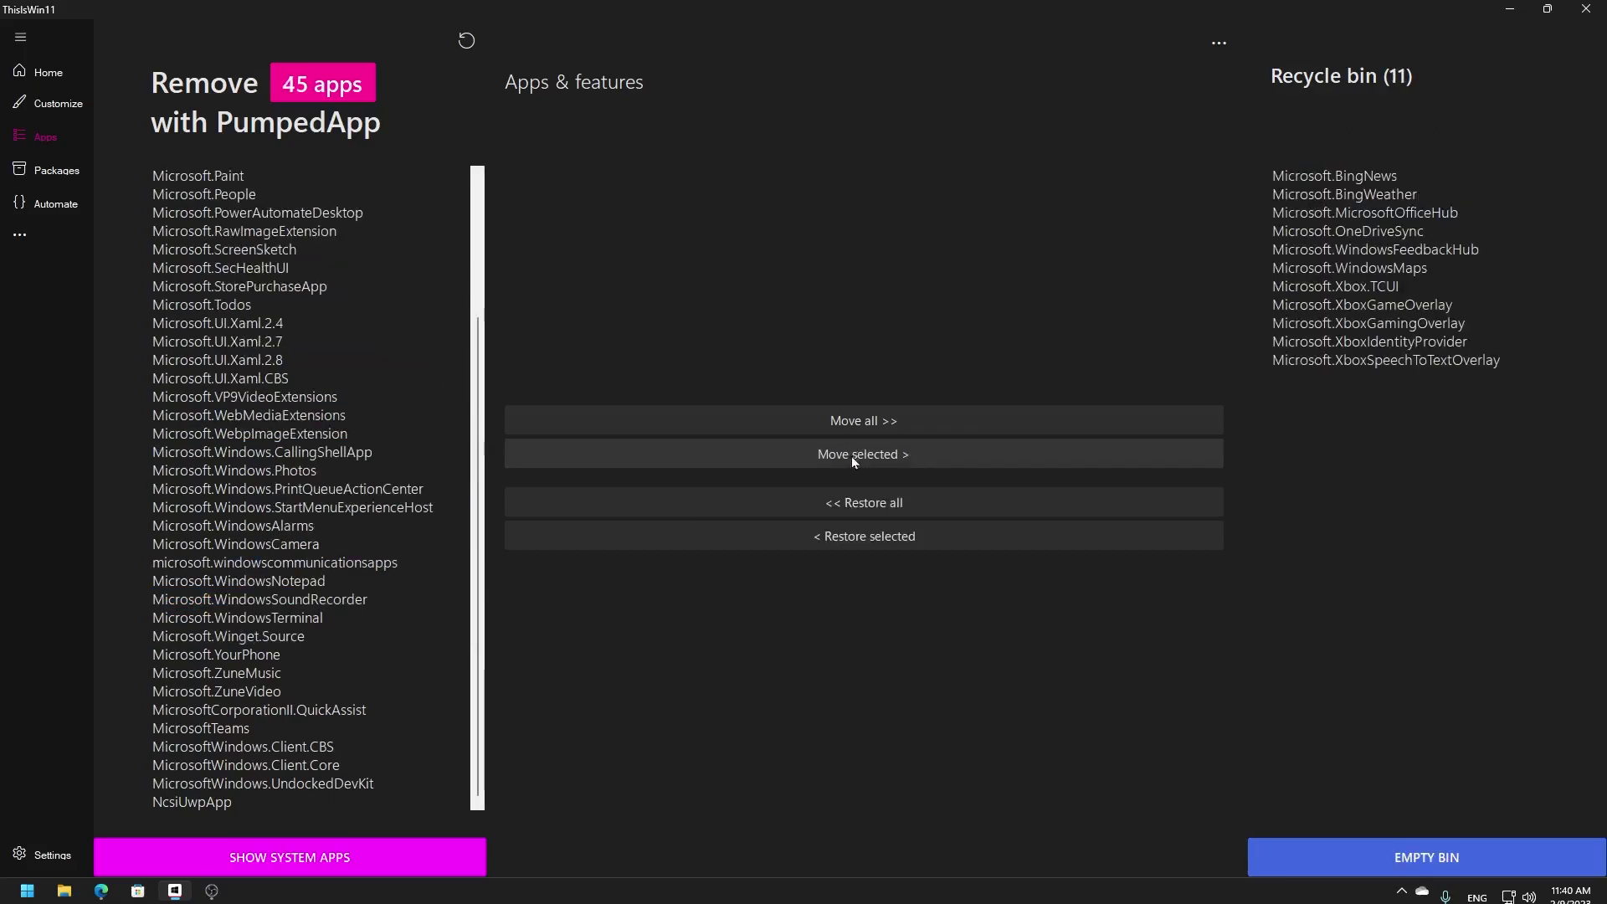
click(1467, 851)
click(850, 509)
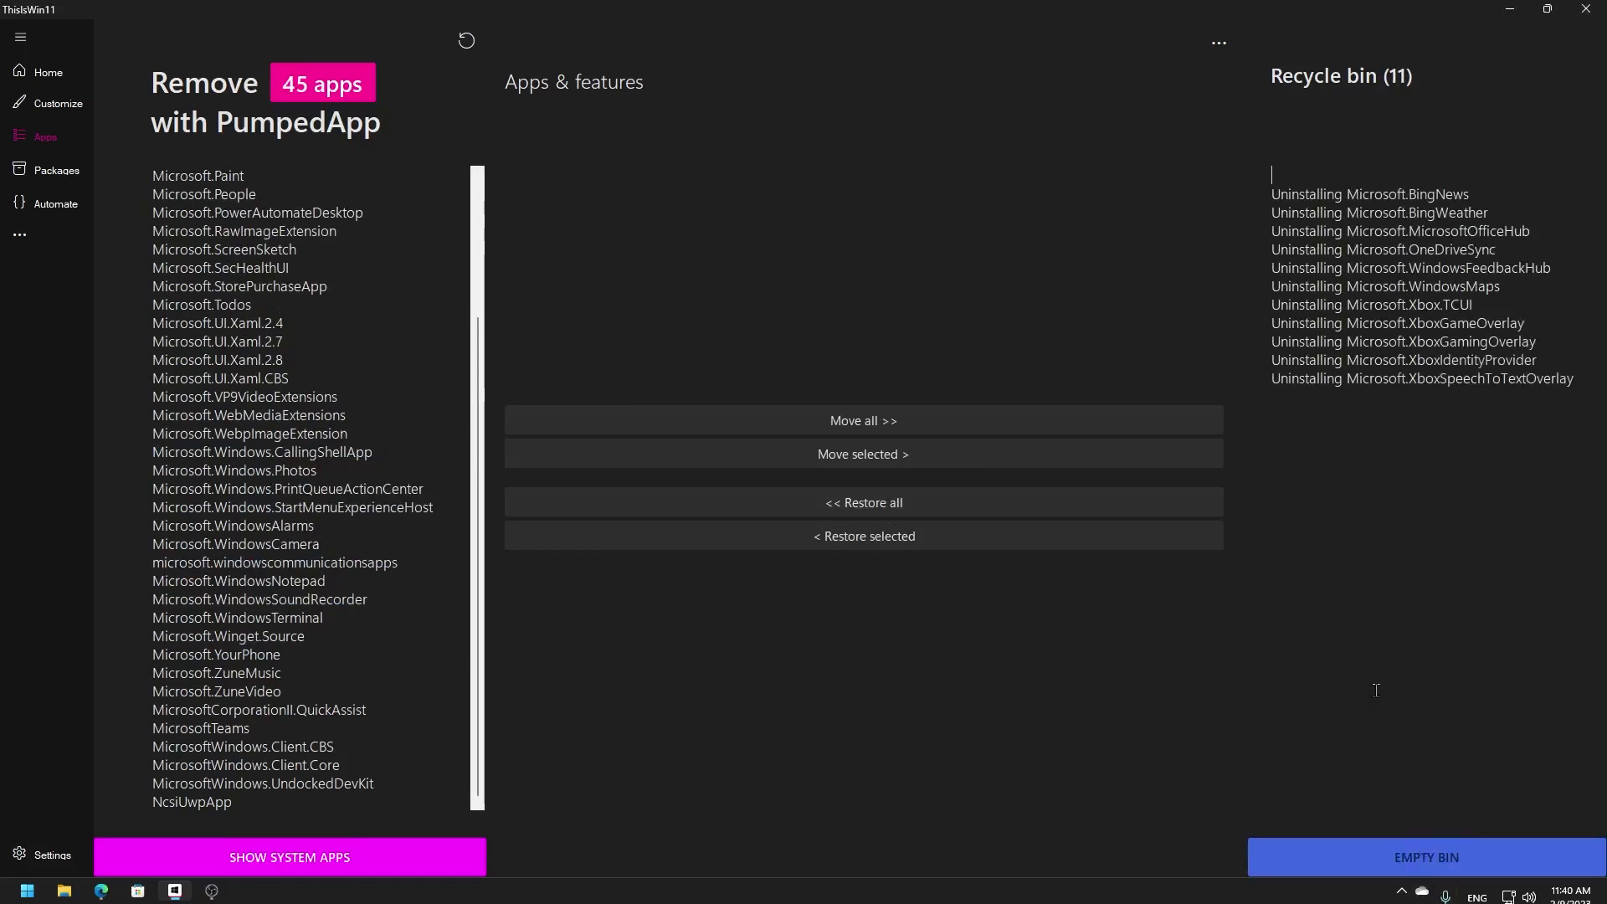
click(56, 170)
Expand the Best apps for Windows 11 category and mark VLC MediaPlayer for installation.
click(1074, 124)
click(1074, 373)
scroll(1073, 388, down, 1)
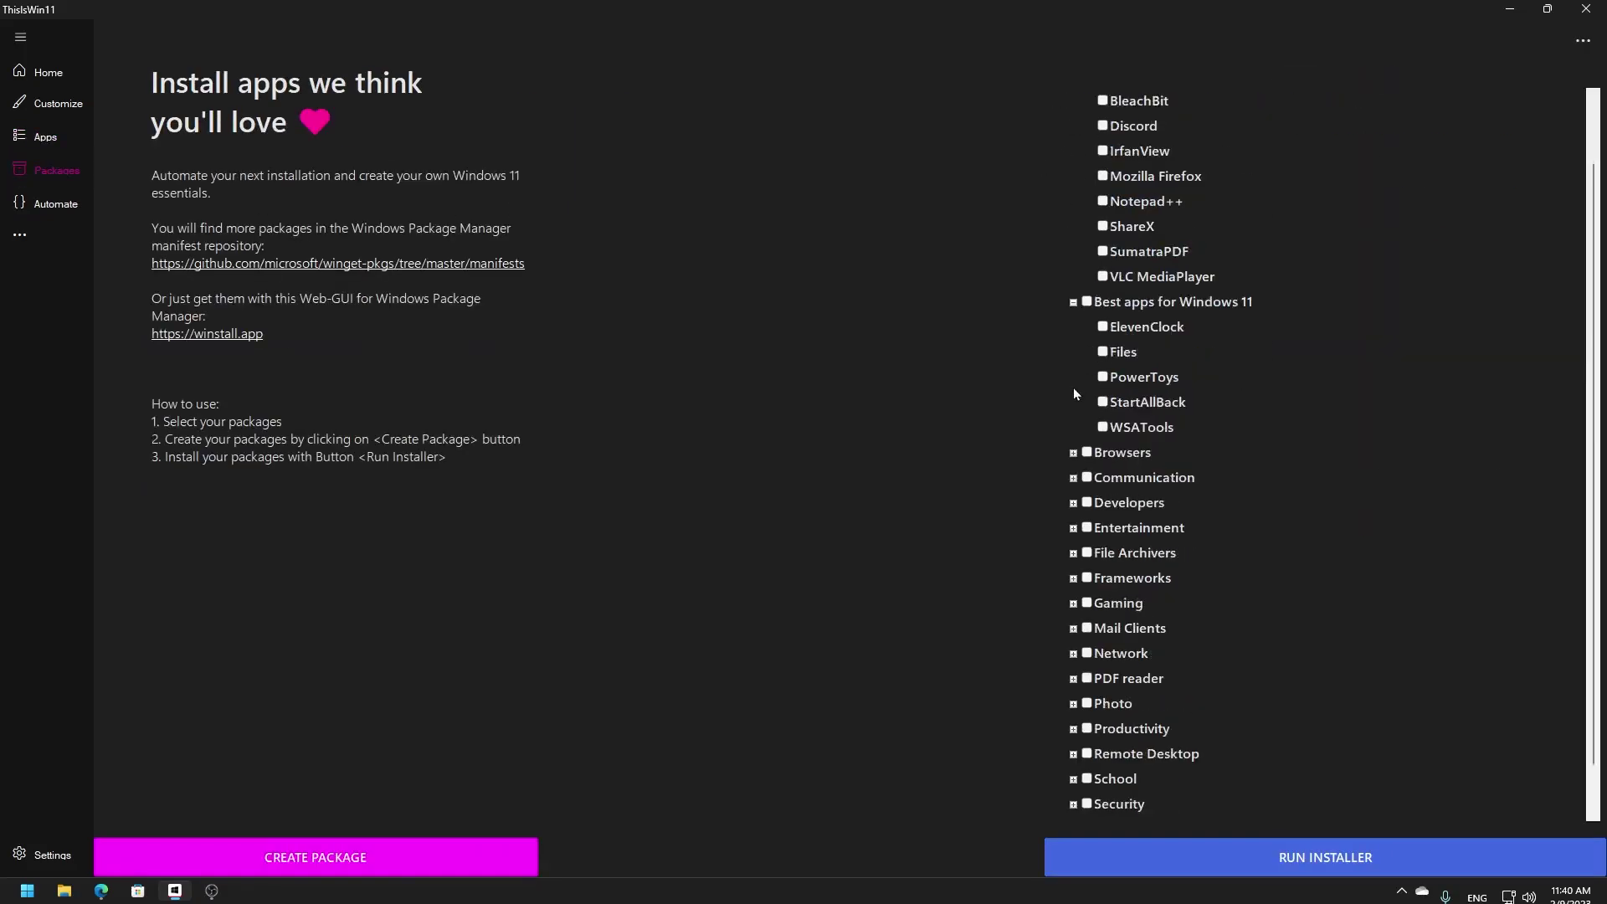
scroll(1074, 394, up, 1)
click(1102, 351)
Expand the Browsers category and several other package categories to view their apps.
scroll(1139, 226, down, 2)
click(1073, 402)
scroll(1122, 502, down, 2)
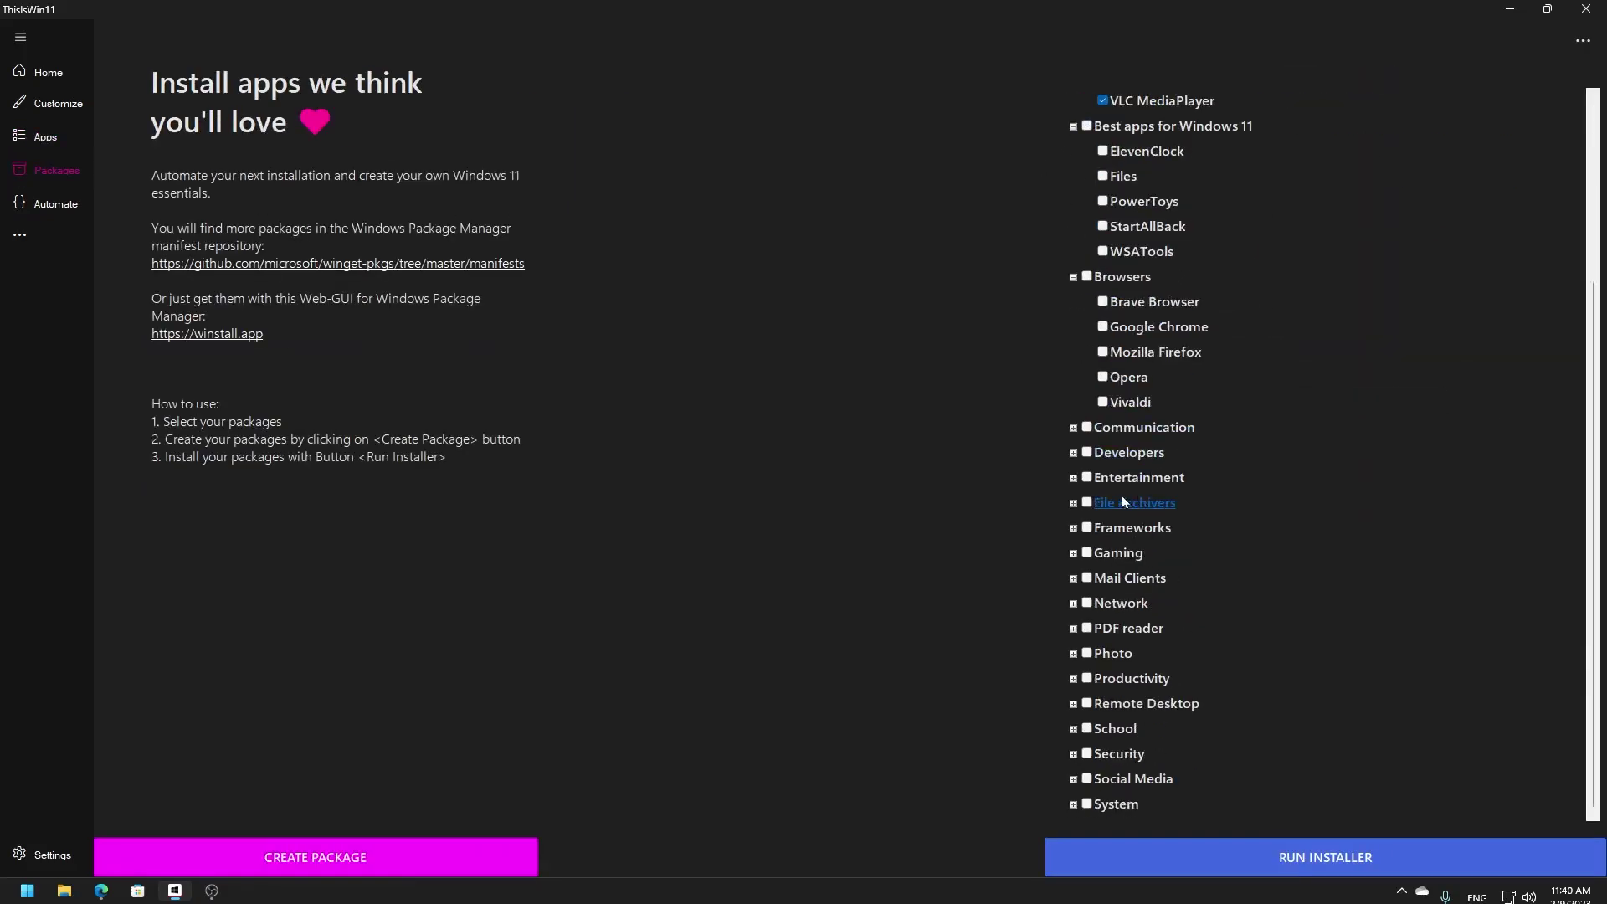
click(1073, 553)
click(1073, 527)
click(1073, 502)
click(1073, 452)
scroll(1072, 464, down, 5)
Expand the System, Security, Social Media, Photo and Remote Desktop categories, then go to Automate.
click(1073, 803)
scroll(1138, 662, down, 3)
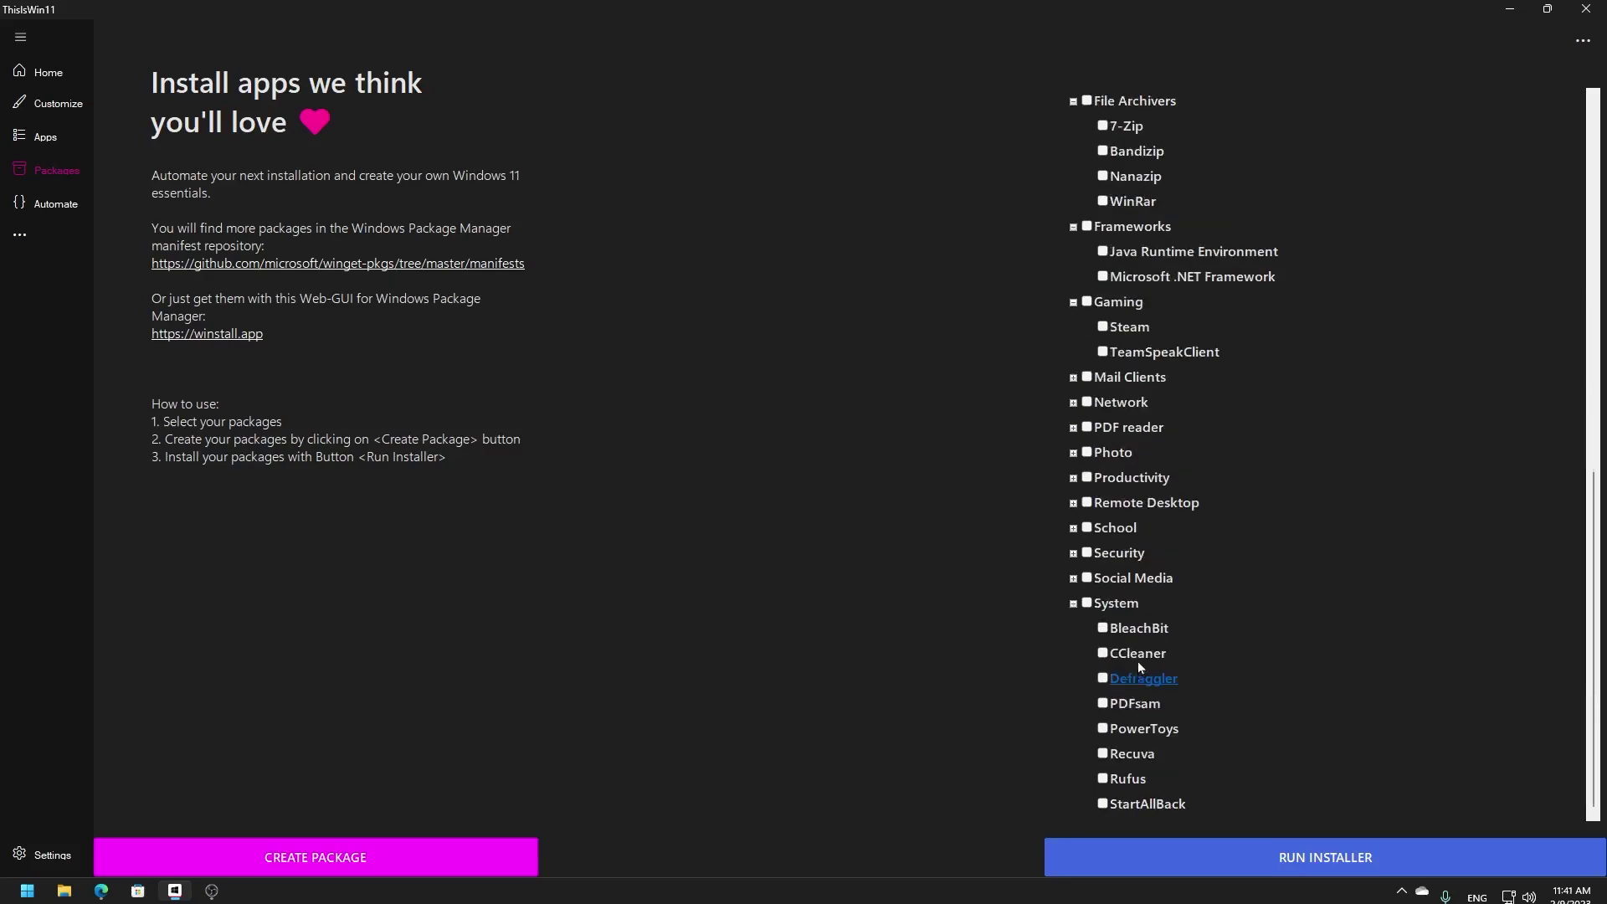
click(1073, 552)
click(1073, 628)
click(1073, 452)
click(1073, 603)
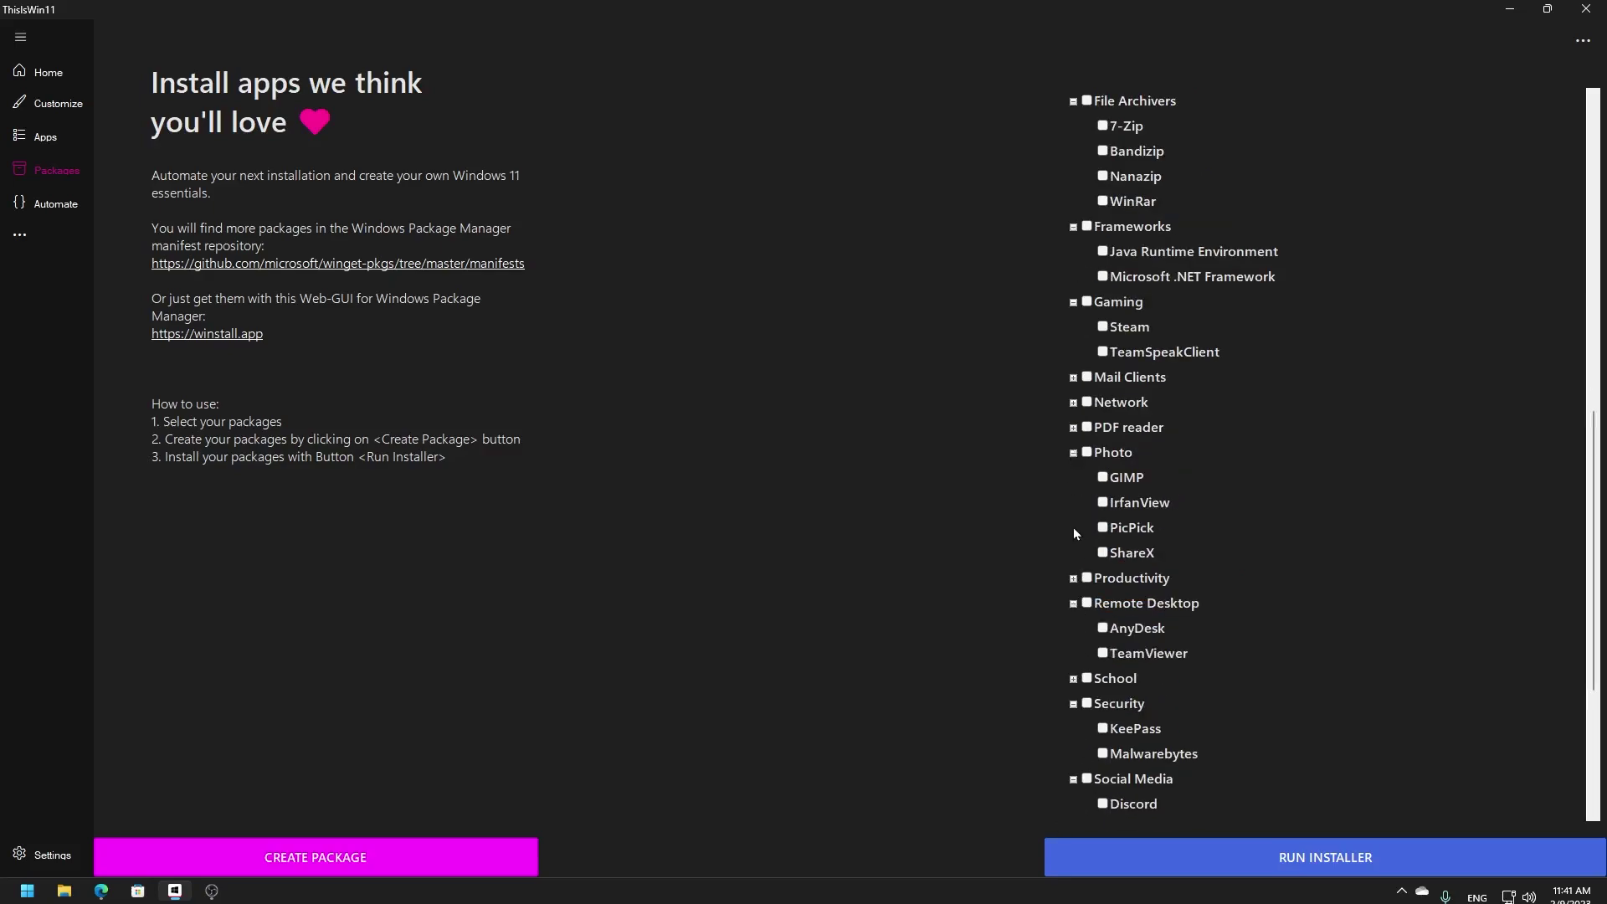
click(20, 236)
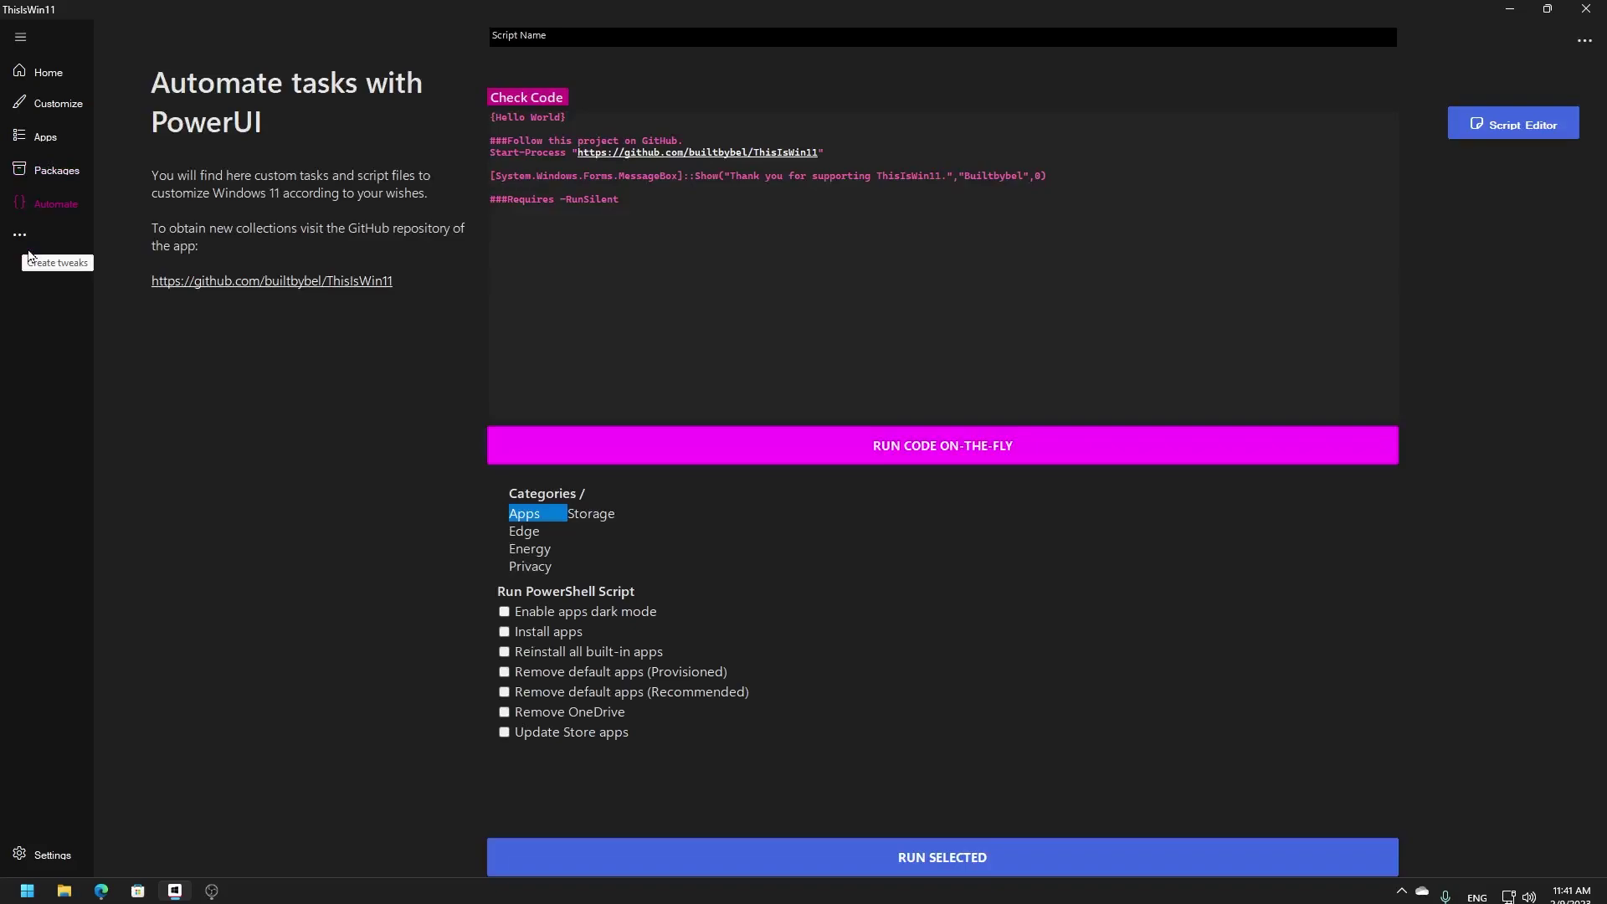
Run the Remove OneDrive script to success, then launch the Change_taskbar_icons_size batch file.
click(503, 716)
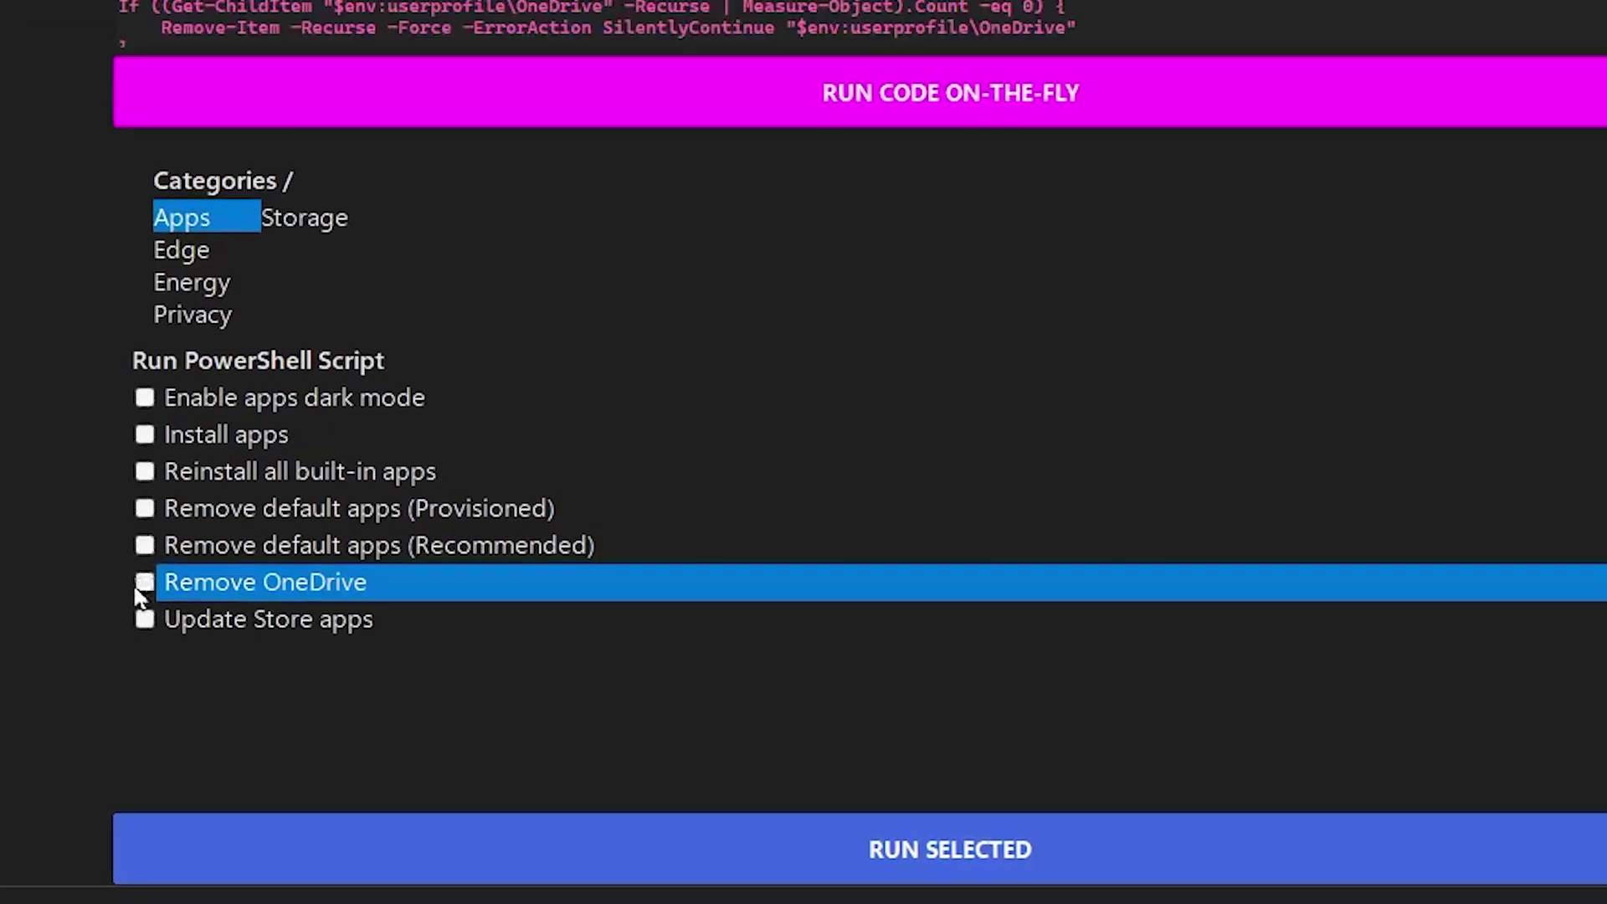
click(144, 582)
click(773, 847)
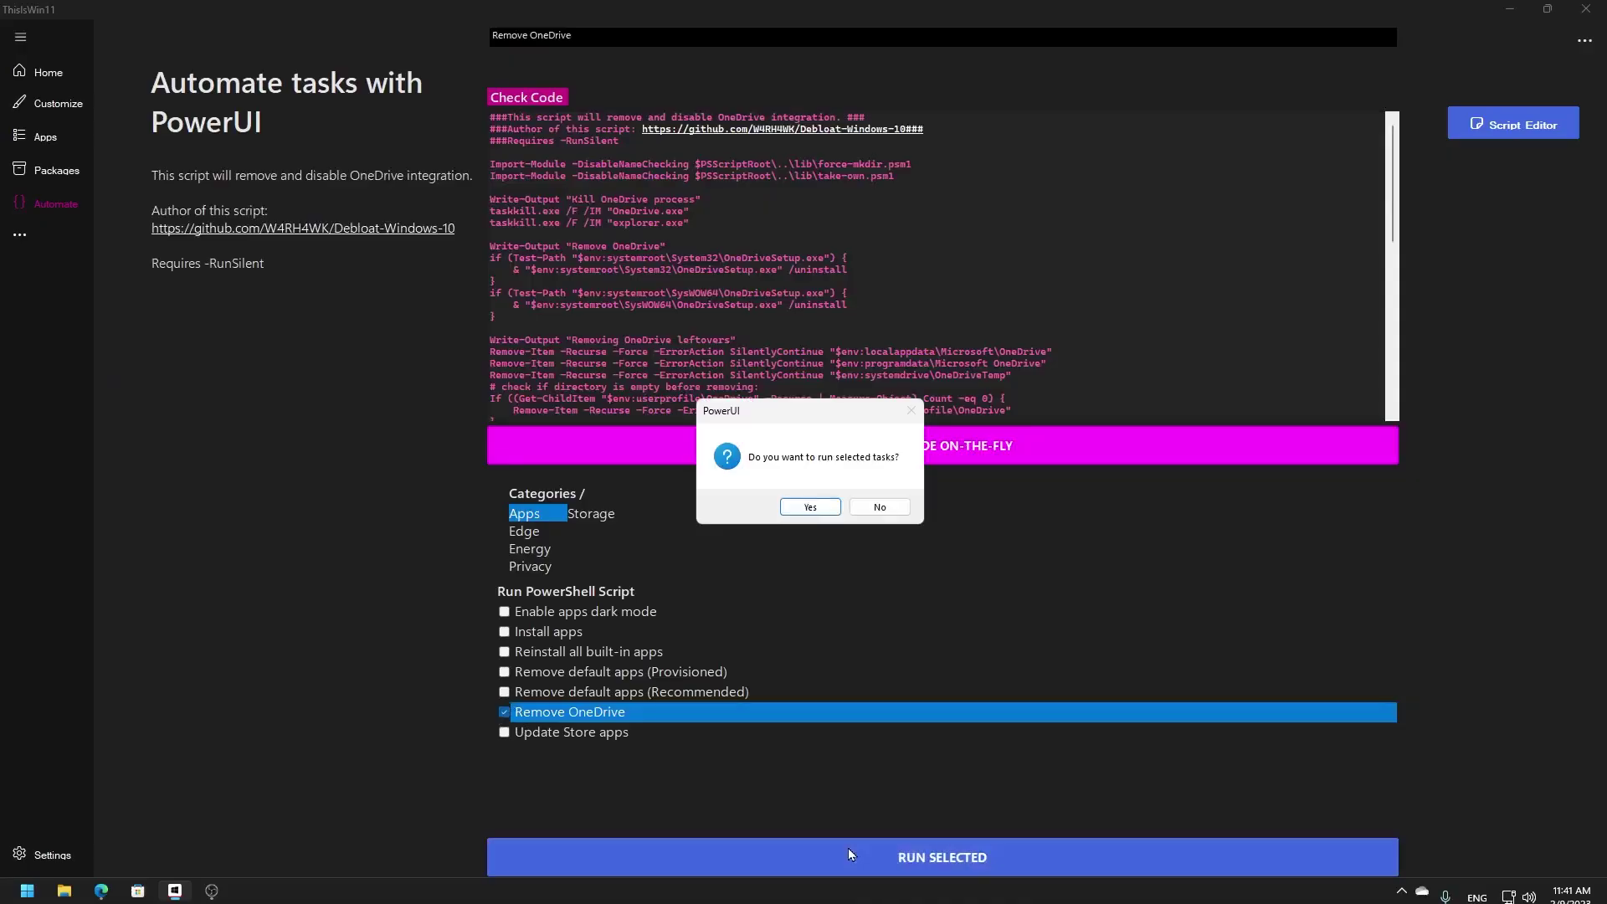
click(808, 509)
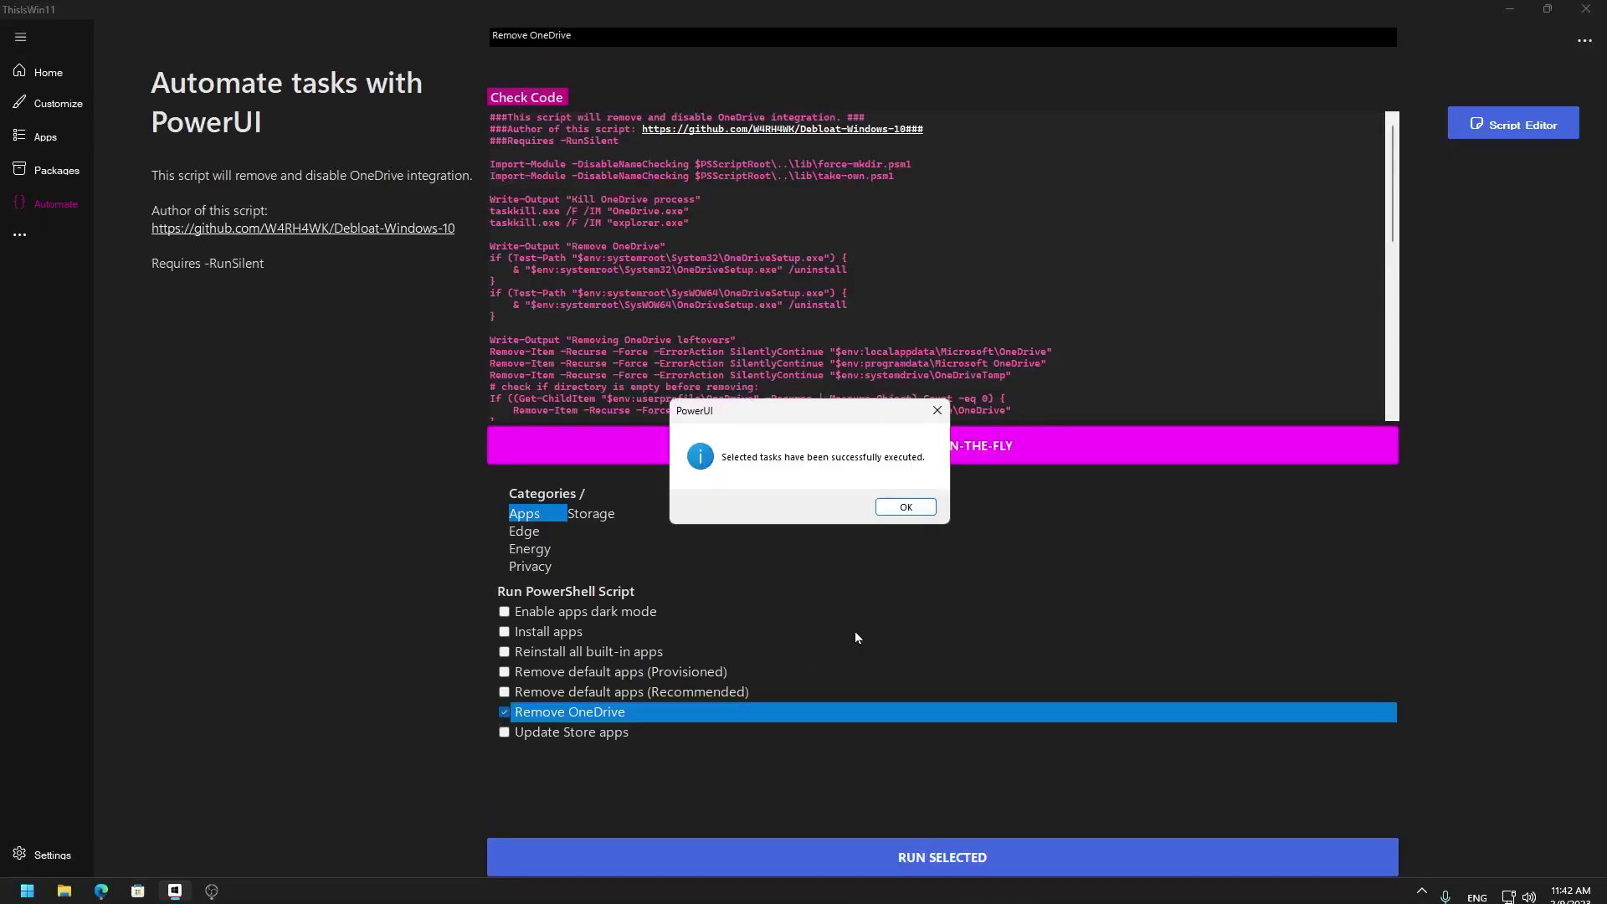
click(905, 513)
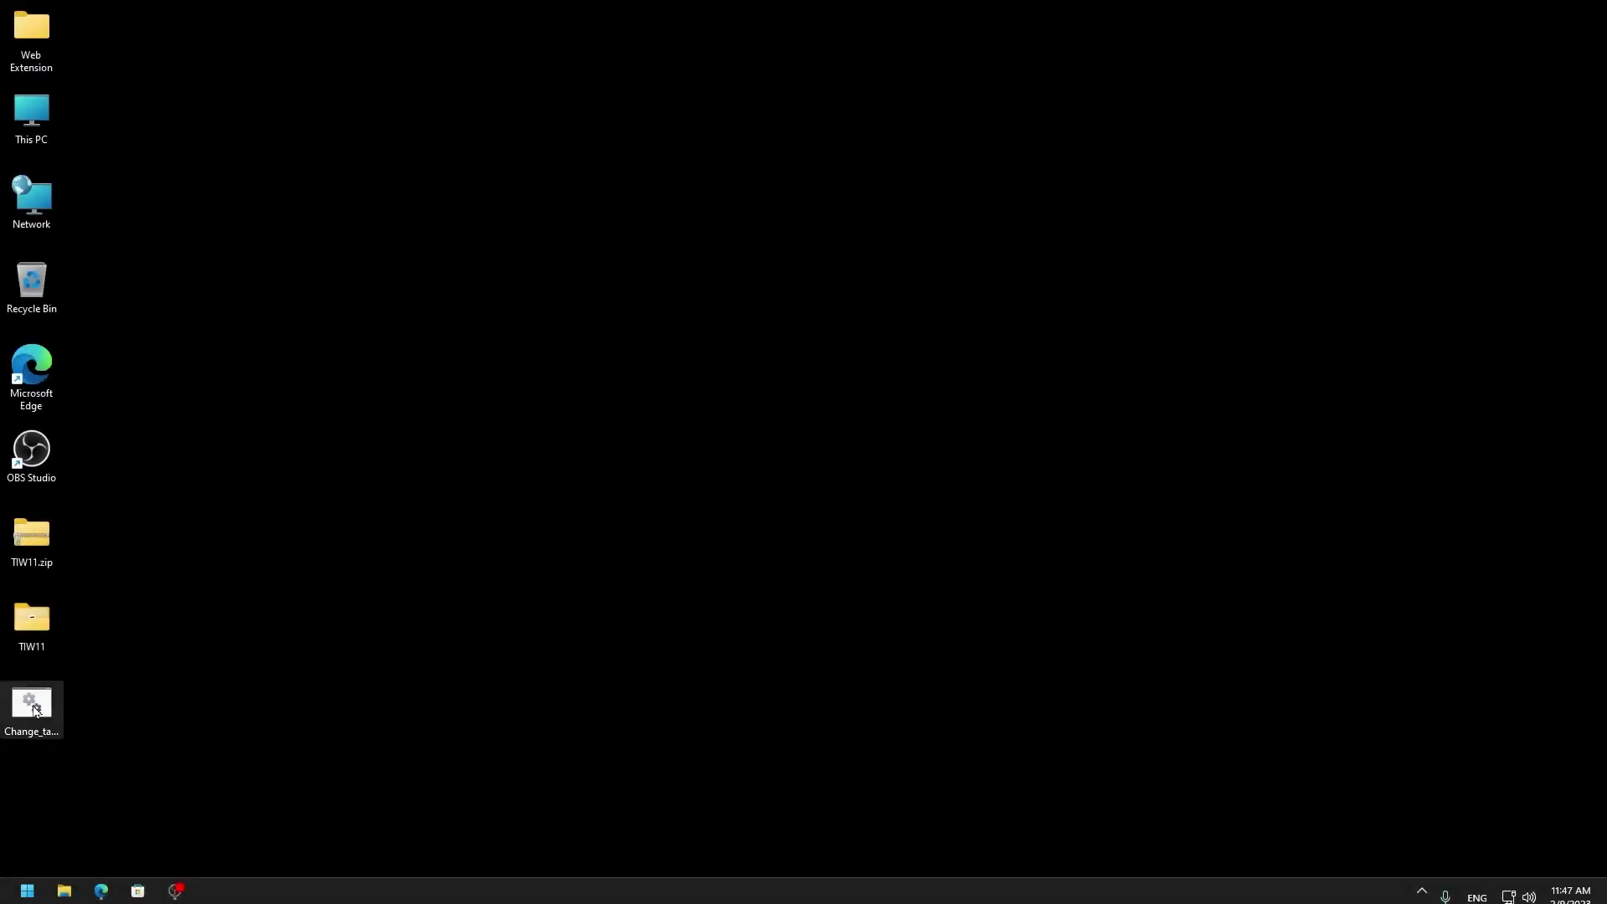
double_click(34, 707)
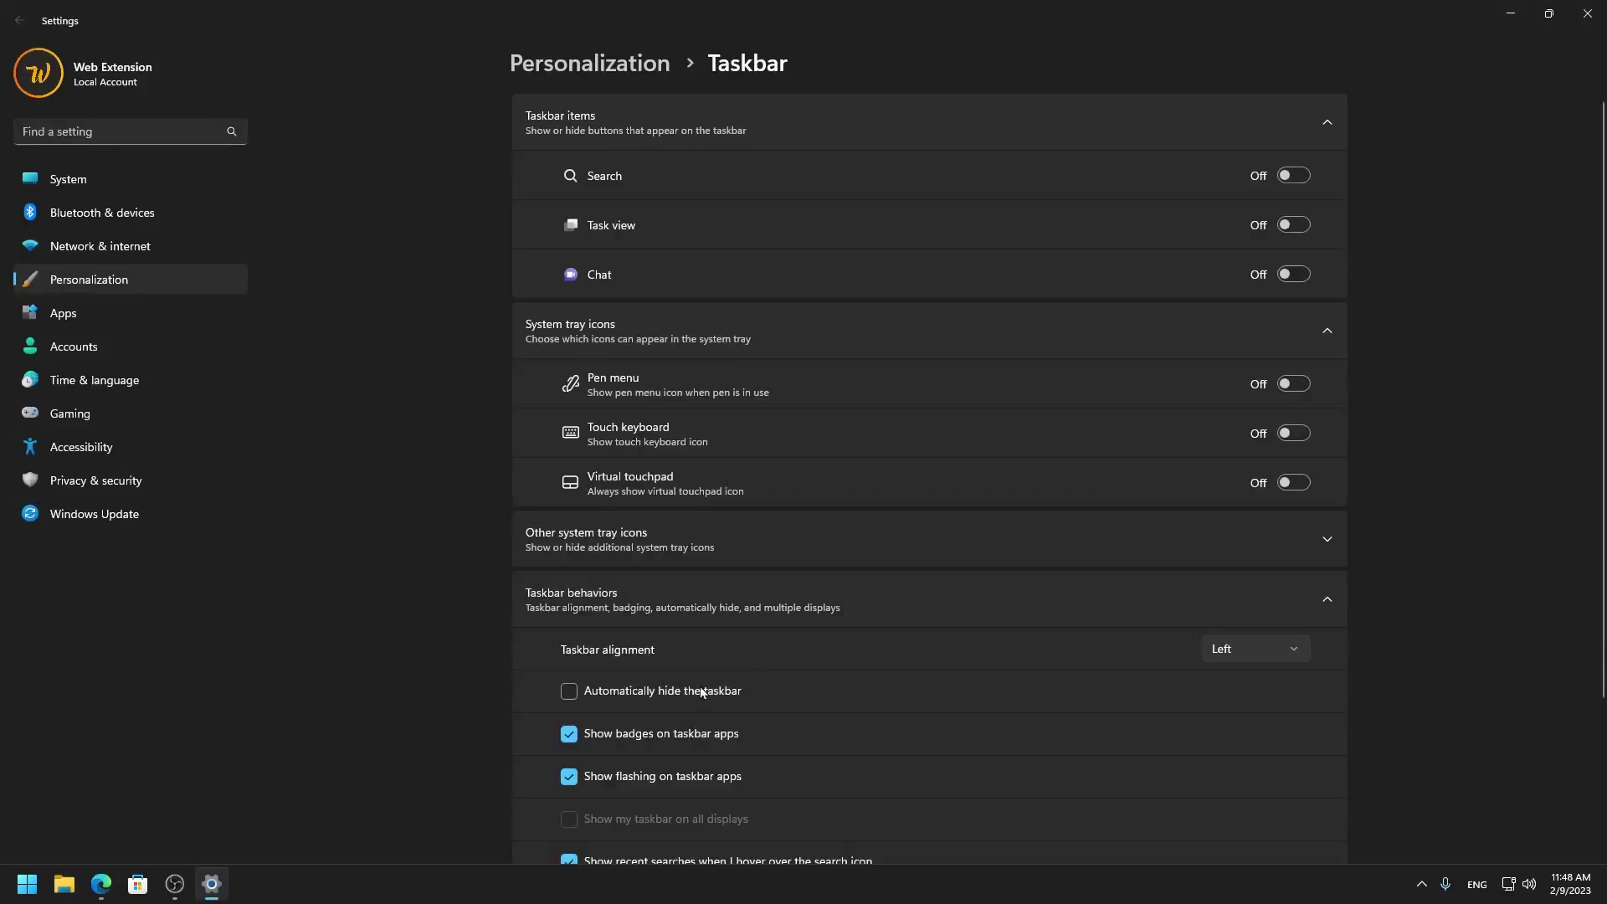
Switch Taskbar alignment to Center and minimize the Settings window.
click(1265, 685)
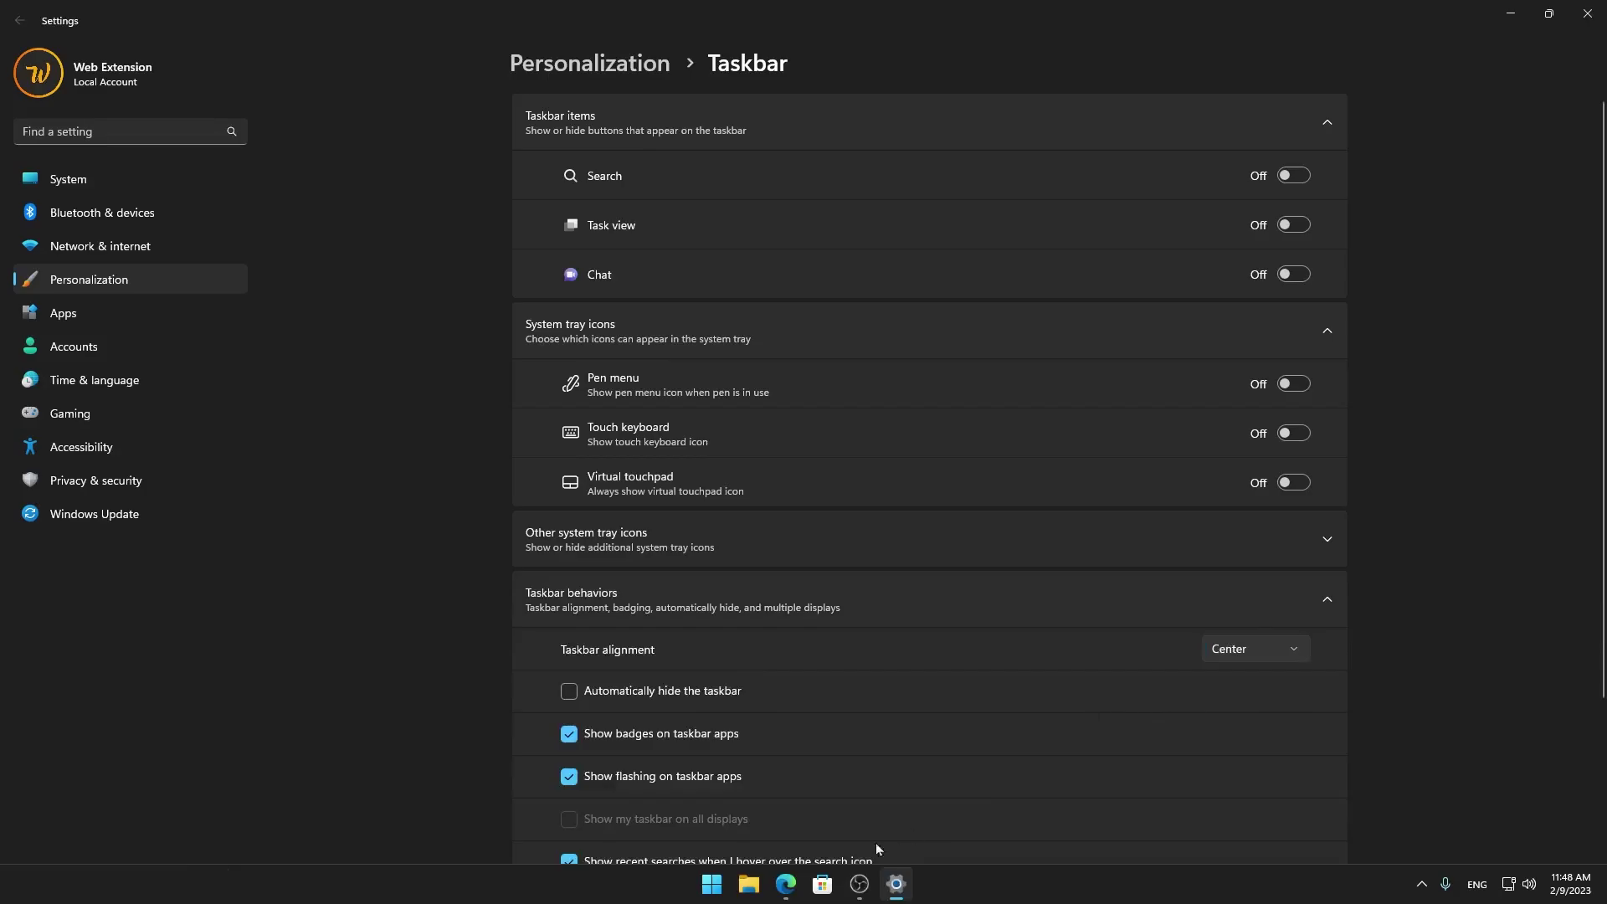
click(896, 886)
View the centred Start menu, close Settings, and bring up the desktop menu to refresh.
click(711, 884)
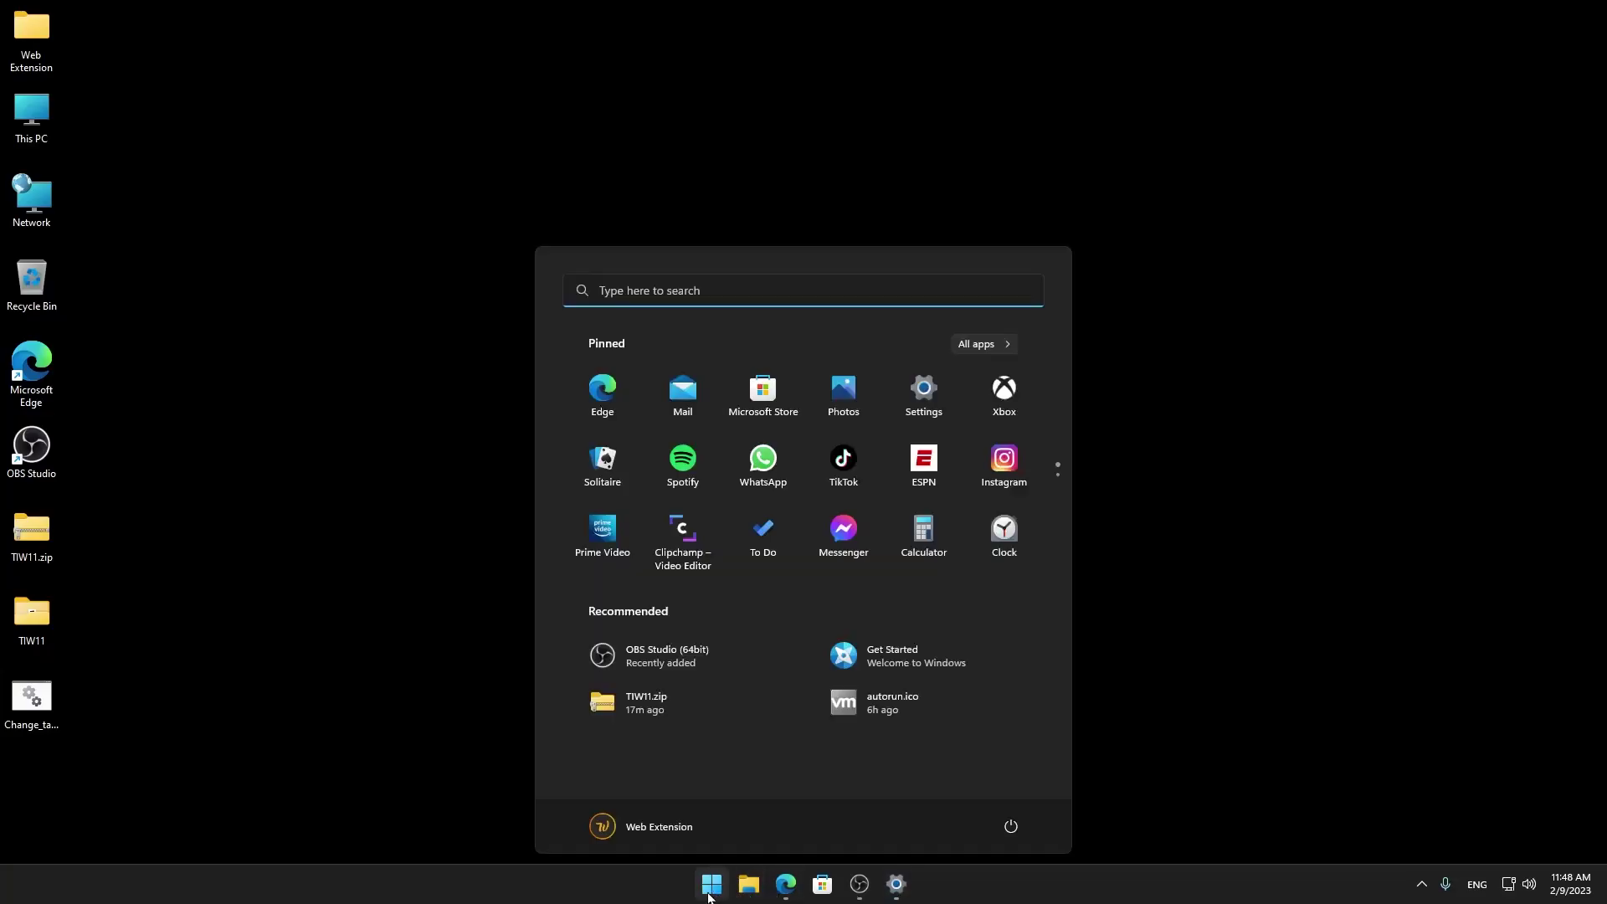
click(712, 884)
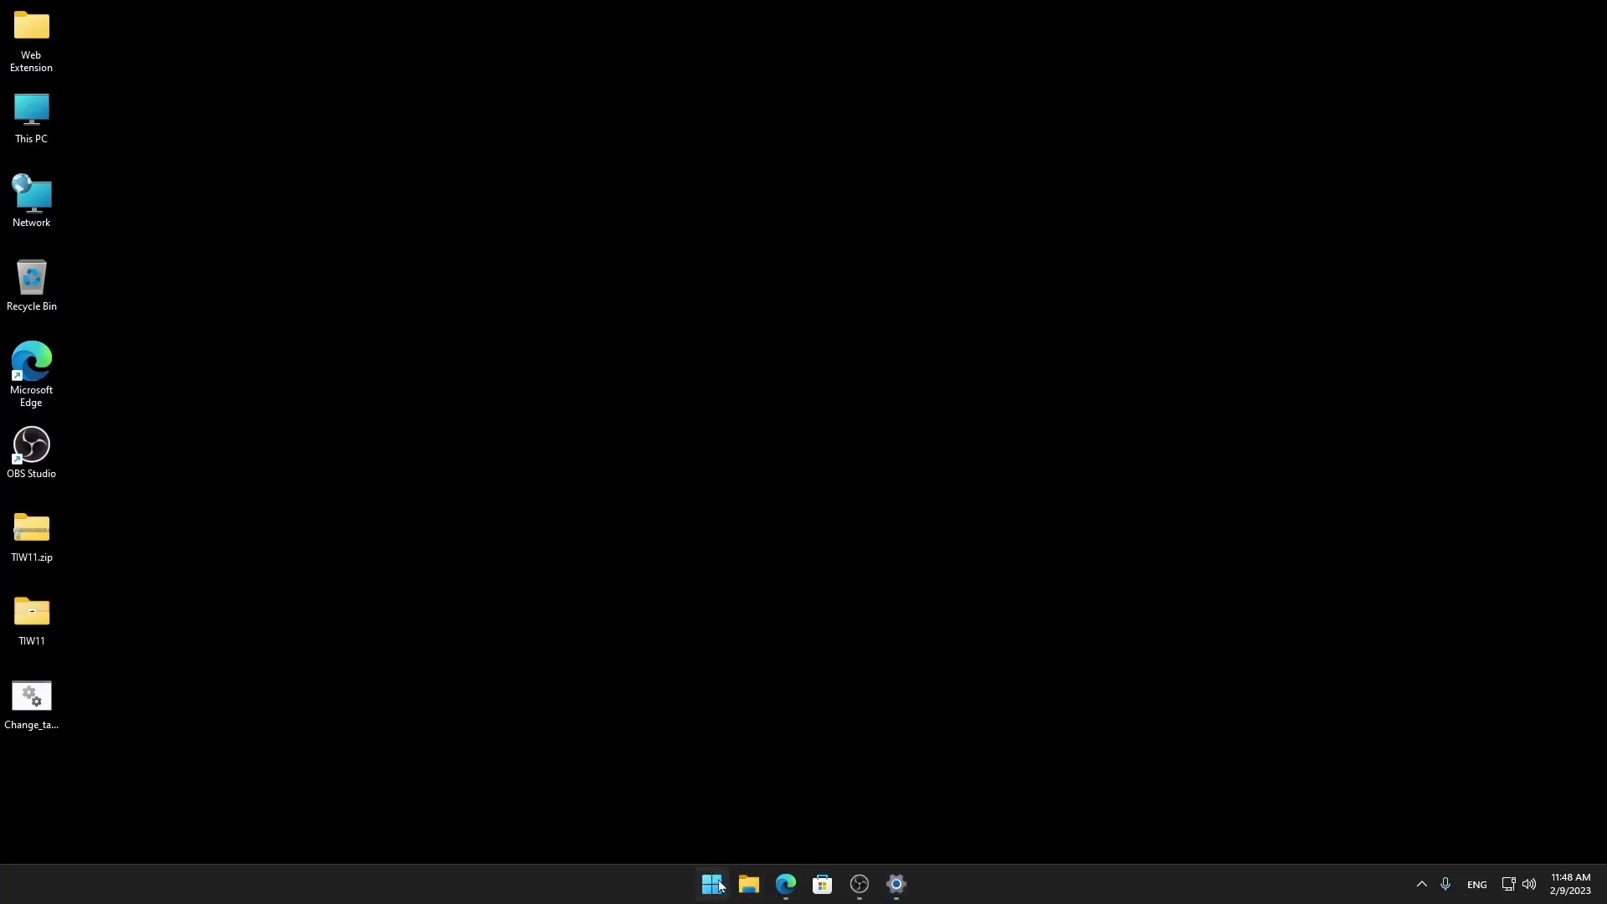
click(897, 886)
click(1586, 14)
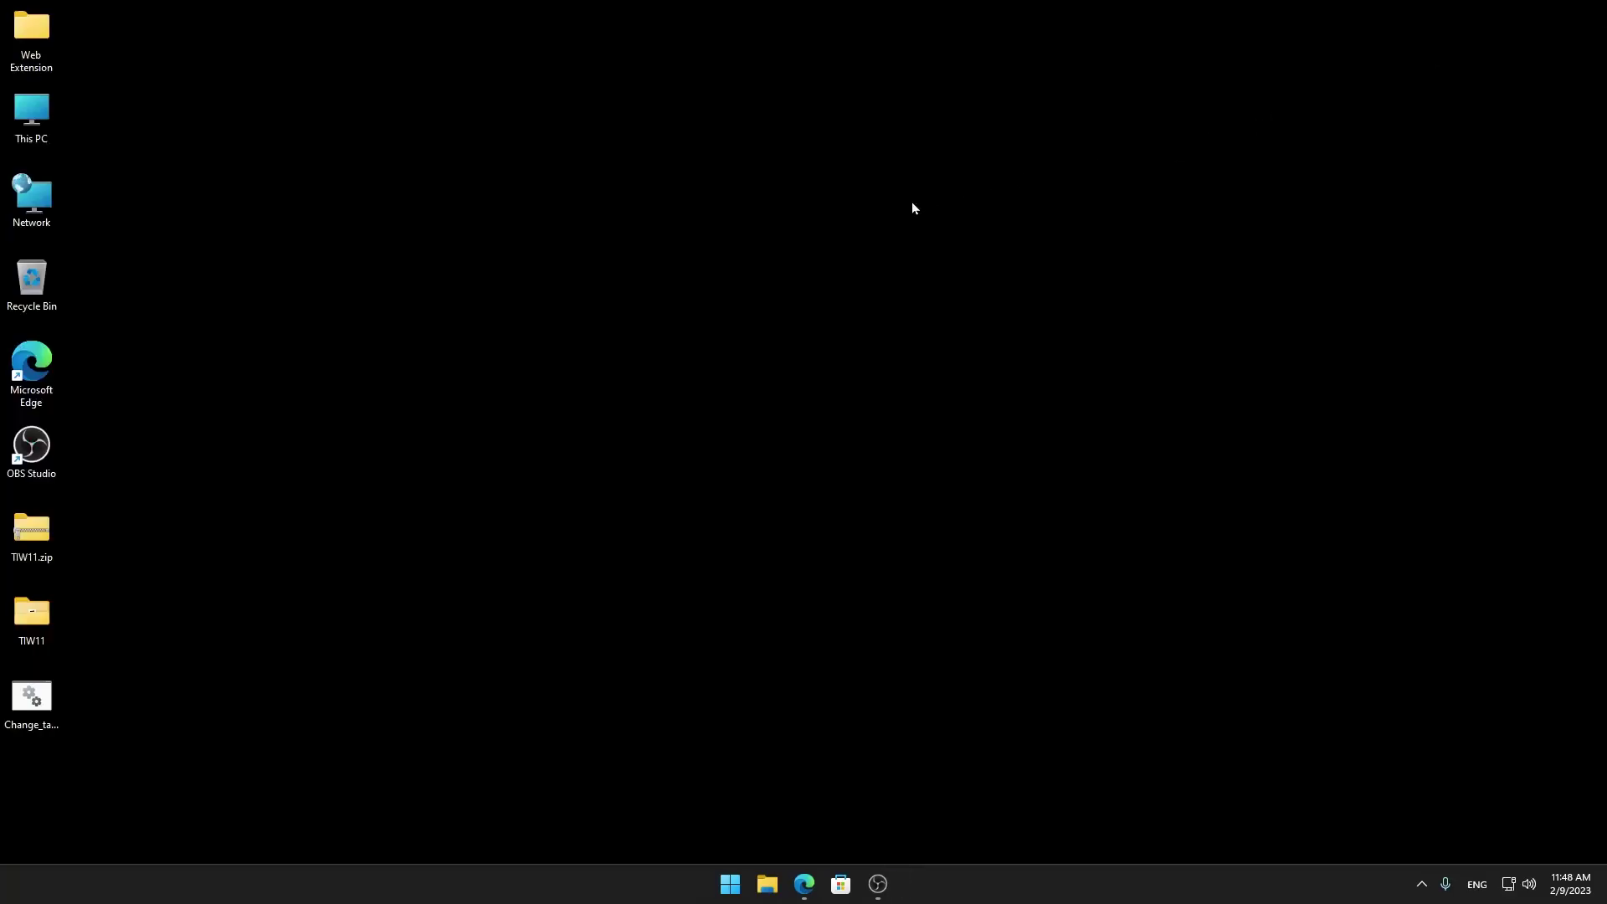
right_click(992, 268)
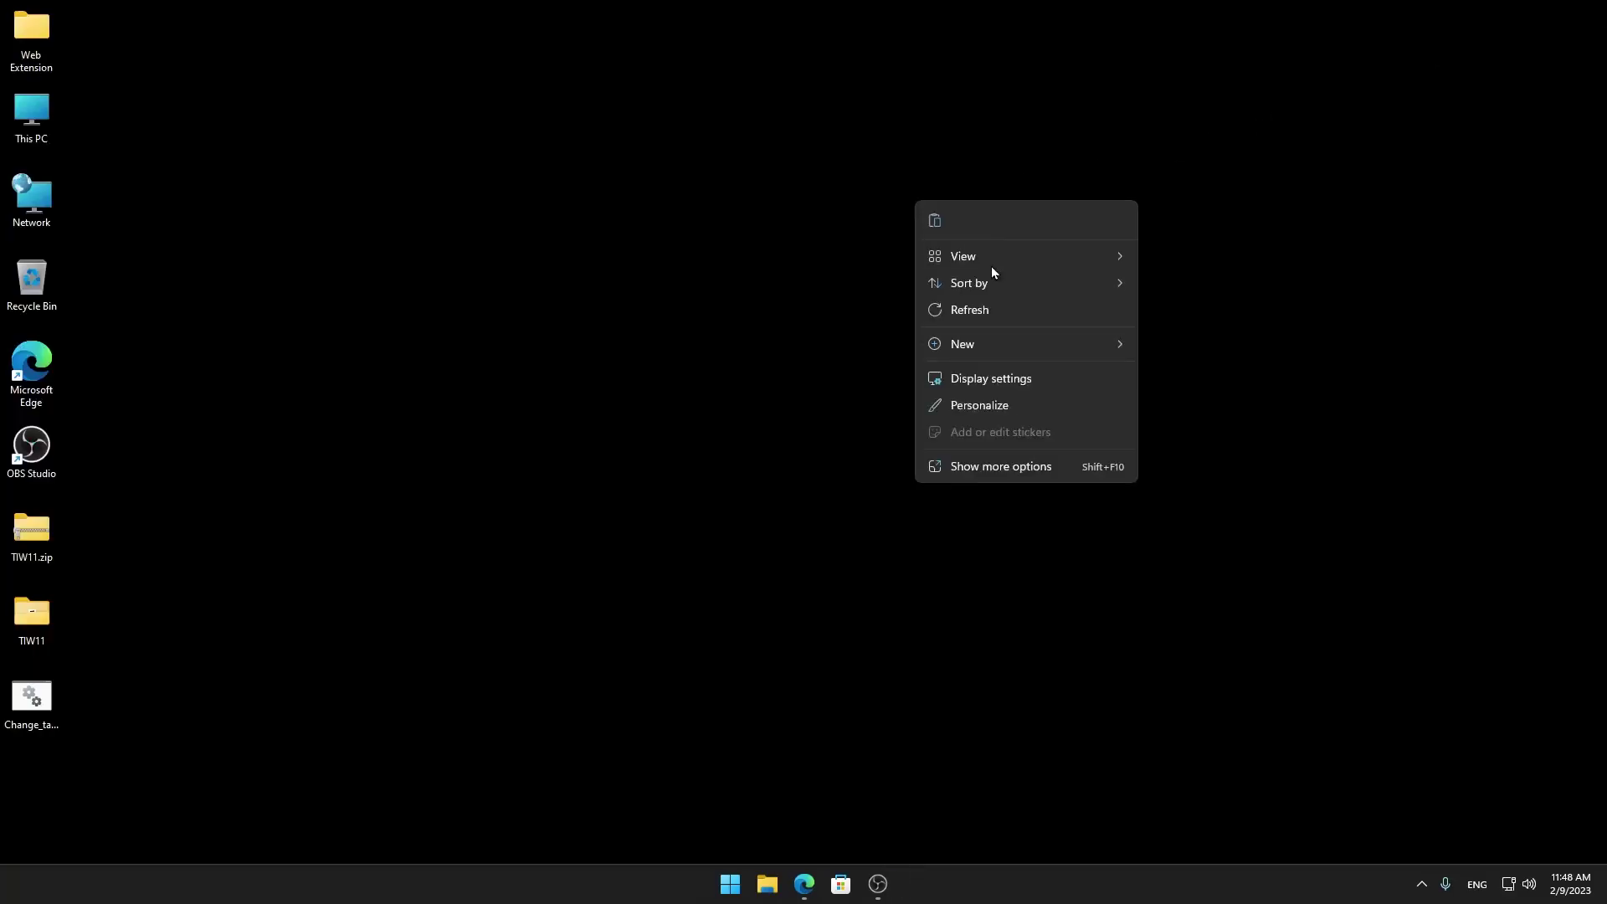